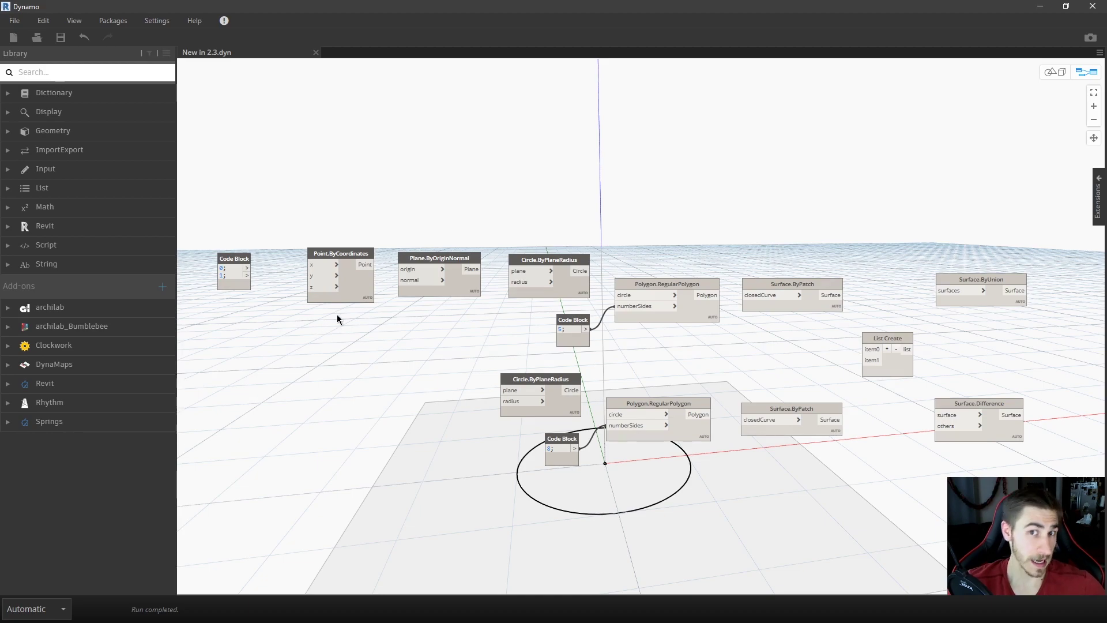
Wire the Code Block's 0 and 1 values into Point.ByCoordinates' x and y inputs.
middle_drag(245, 316, 334, 334)
scroll(334, 333, up, 5)
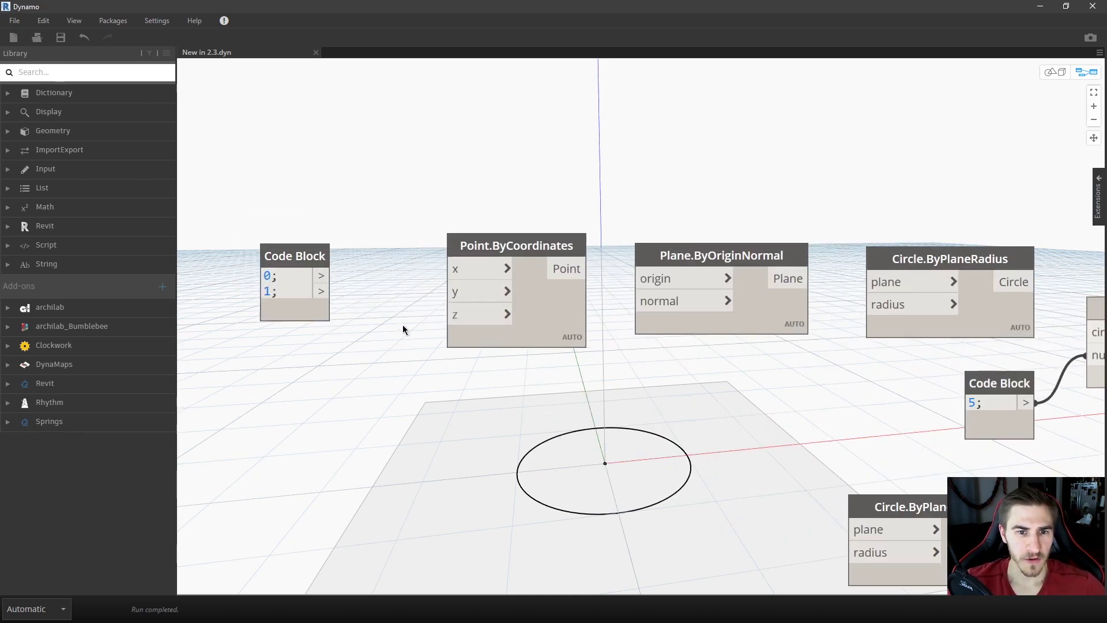
scroll(403, 328, down, 1)
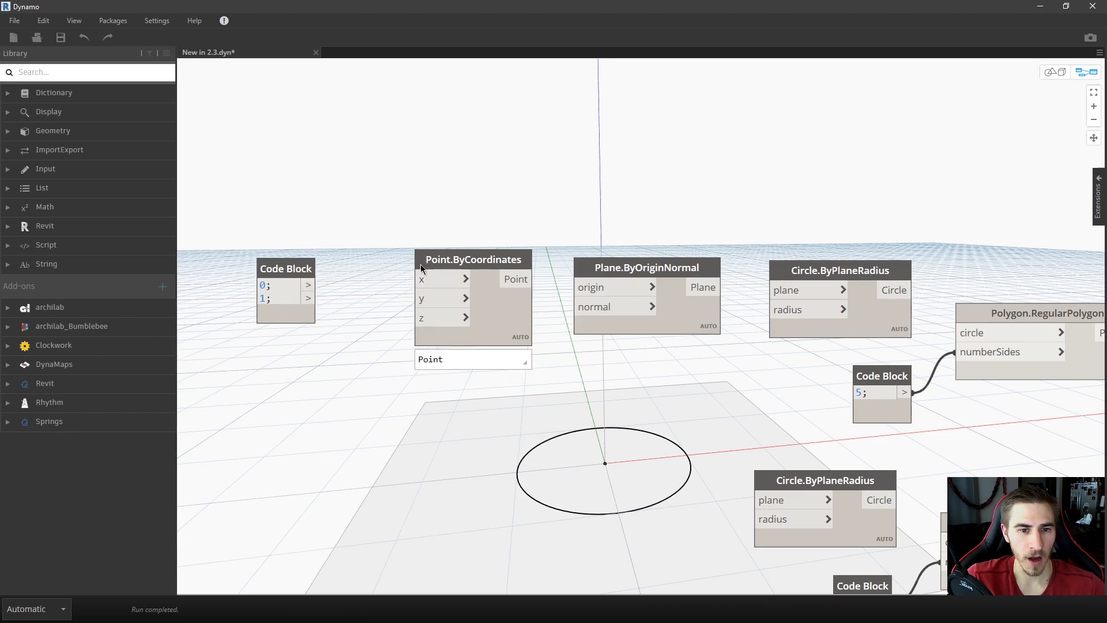
drag(308, 284, 430, 283)
drag(311, 286, 416, 317)
drag(369, 289, 422, 299)
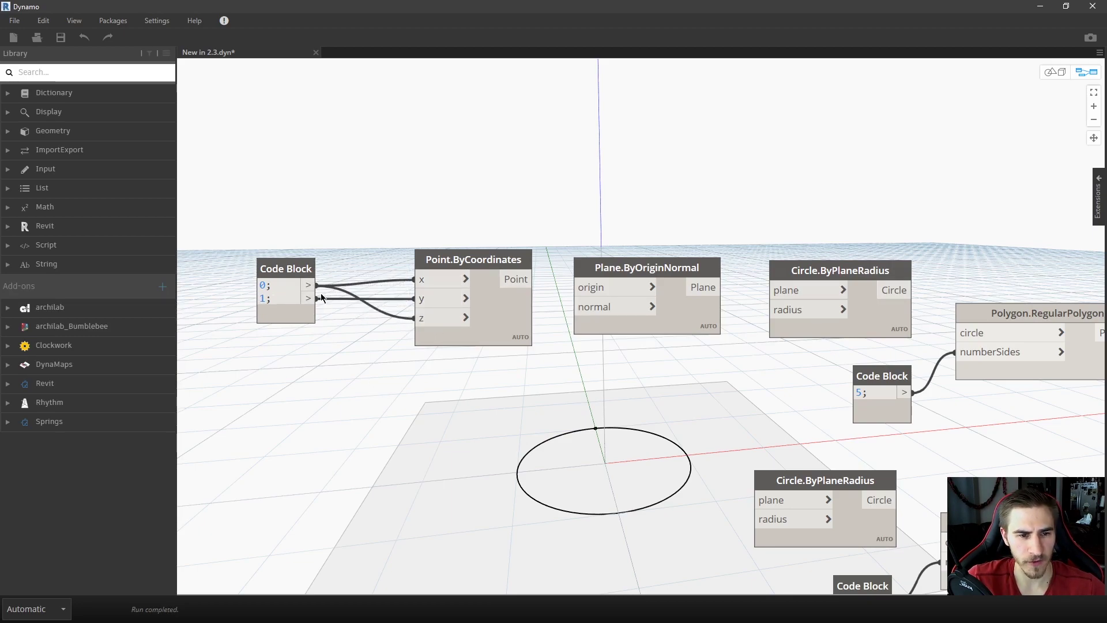
drag(316, 295, 431, 281)
drag(309, 287, 430, 298)
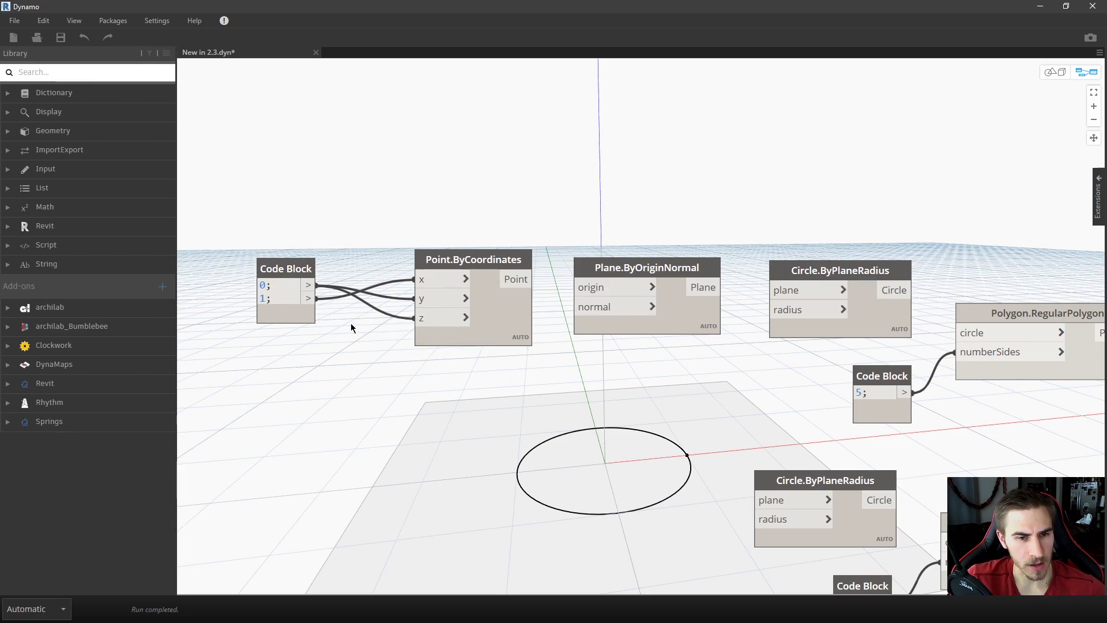
Rewire Point.ByCoordinates so value 1 feeds y and value 0 feeds z.
drag(419, 305, 366, 322)
click(310, 298)
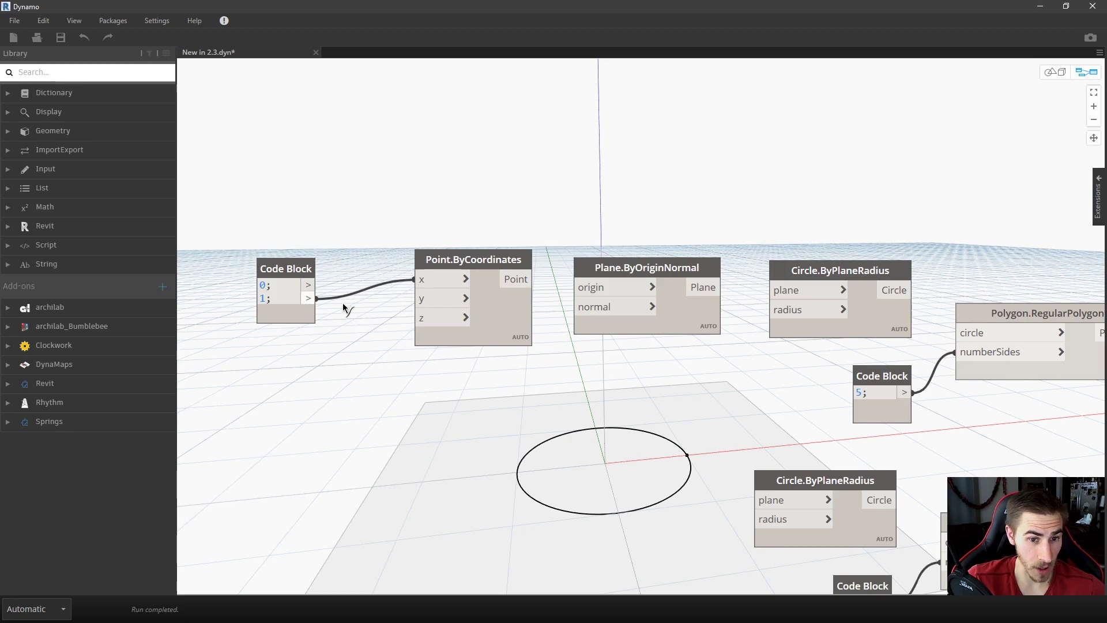
click(415, 299)
click(310, 298)
click(415, 318)
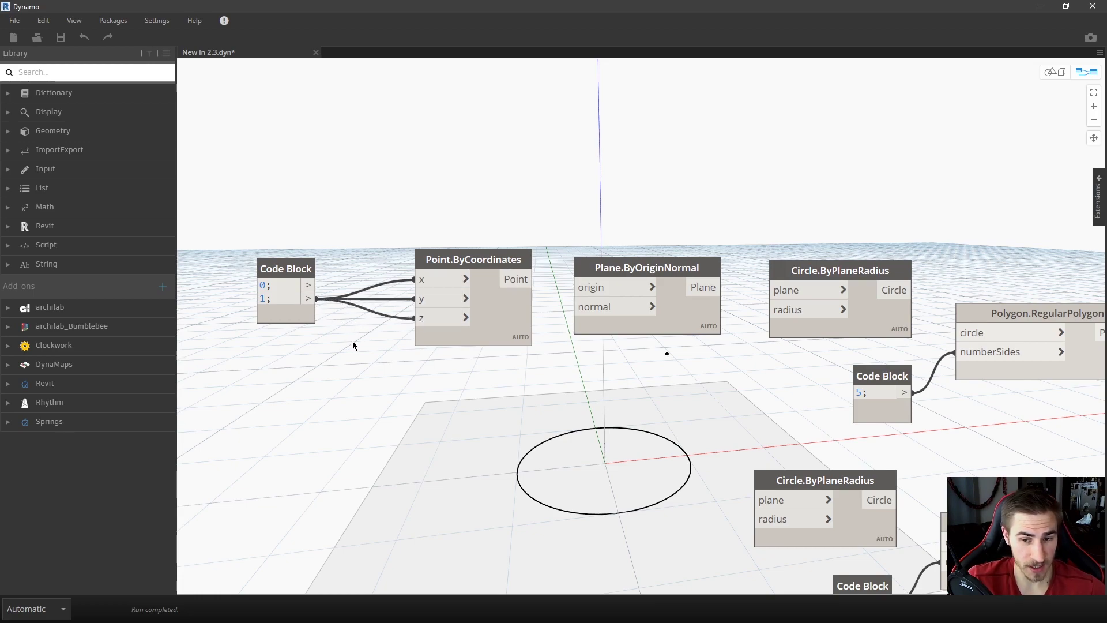
key(ctrl+z)
key(ctrl+z)
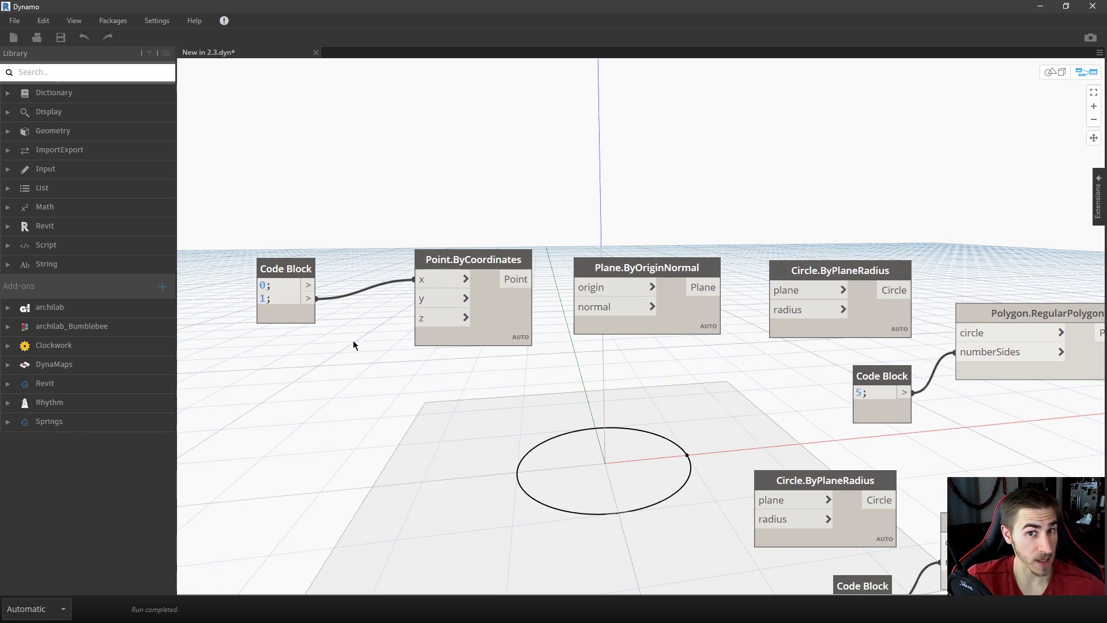
click(316, 286)
click(415, 318)
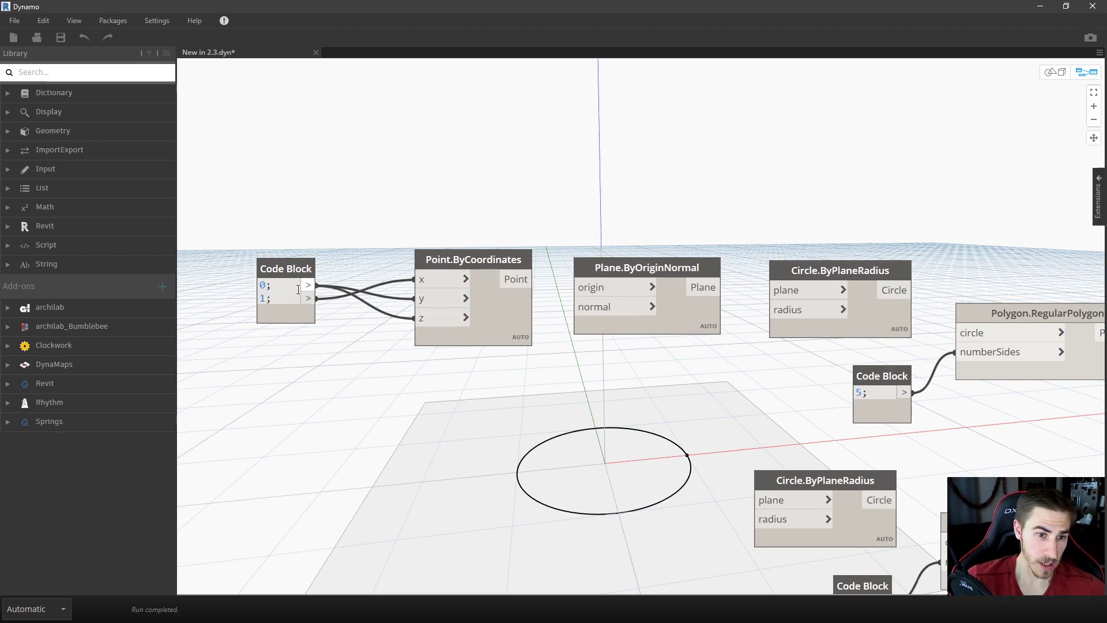
mouse_move(281, 287)
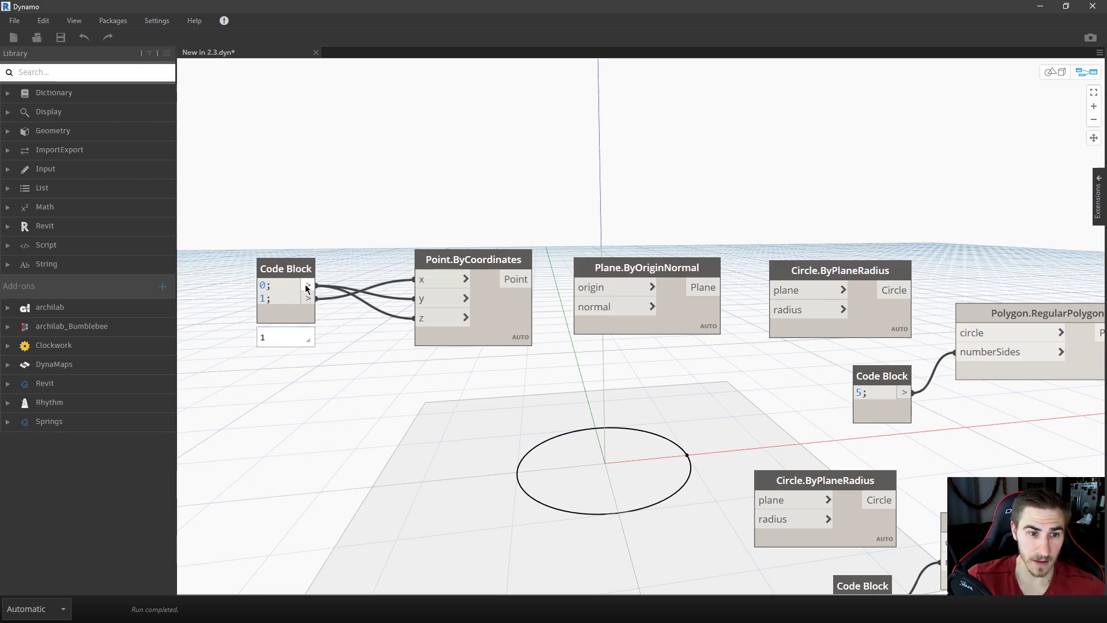
drag(312, 285, 413, 279)
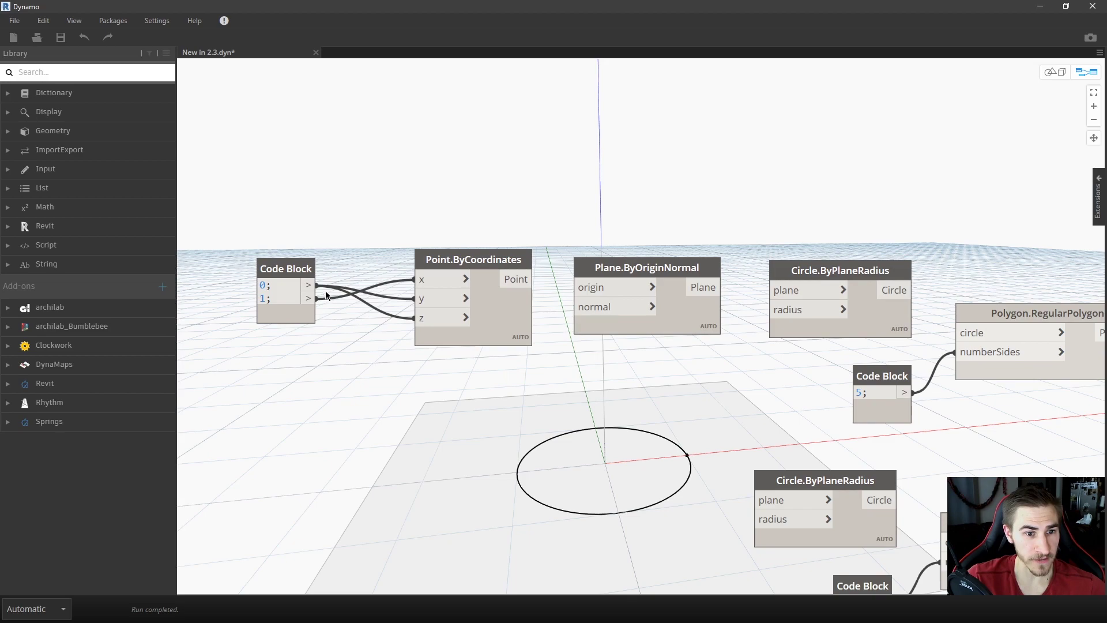
shift+drag(310, 286, 374, 310)
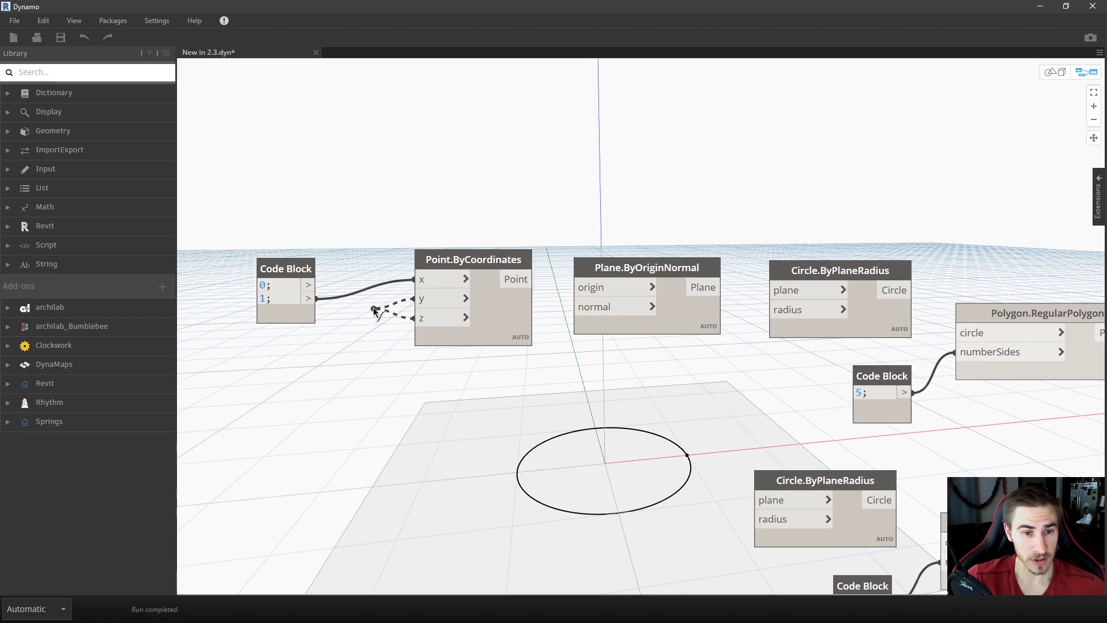
shift+drag(374, 310, 310, 298)
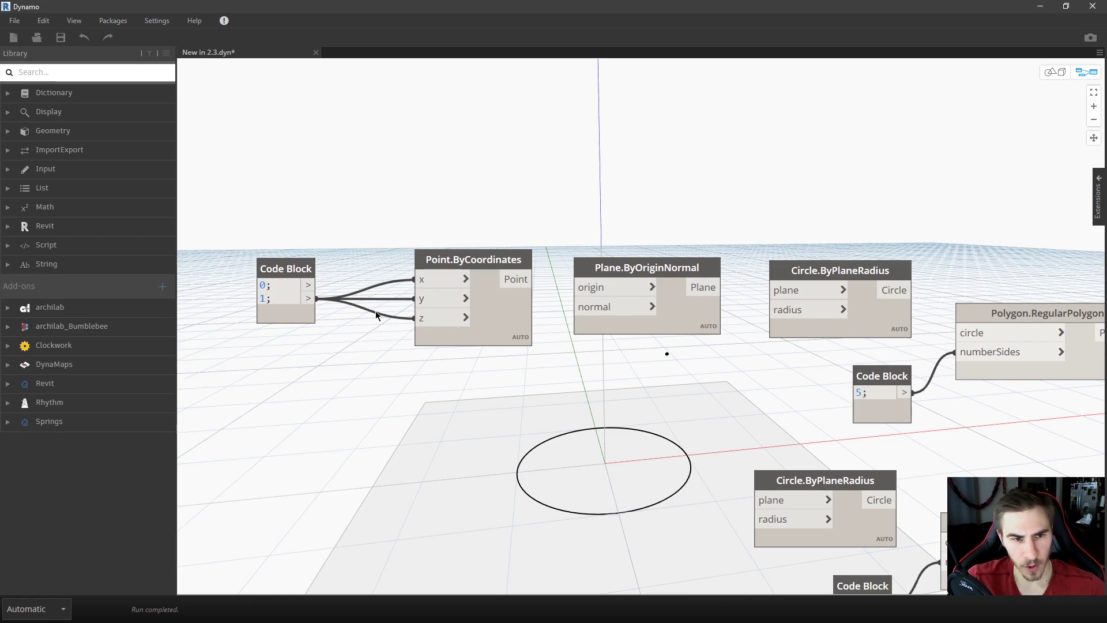
shift+drag(307, 304, 311, 286)
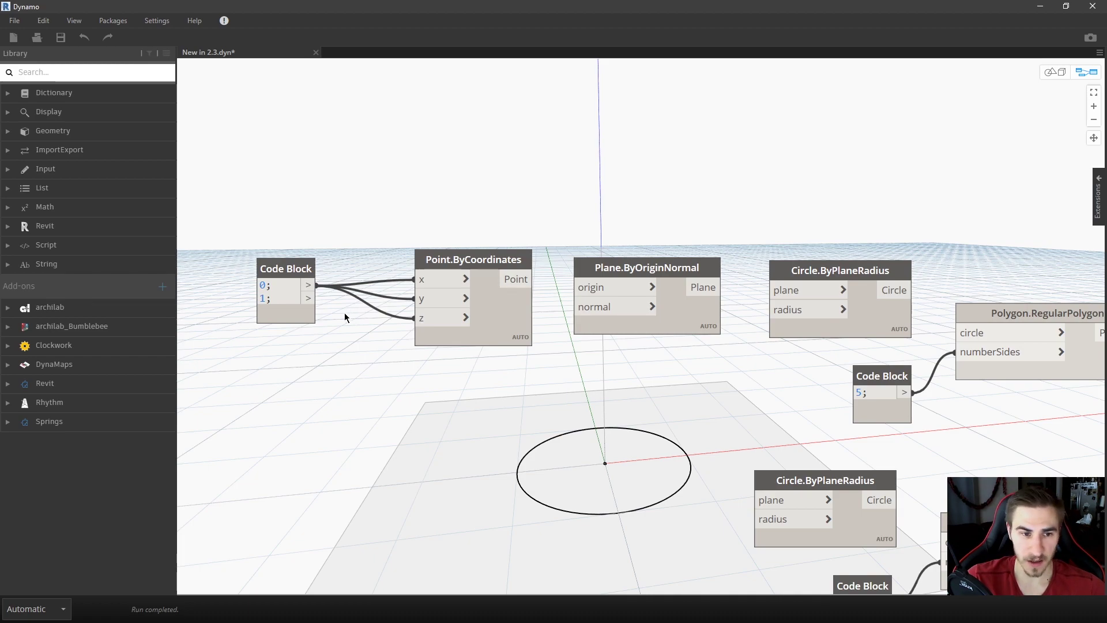
drag(414, 279, 317, 298)
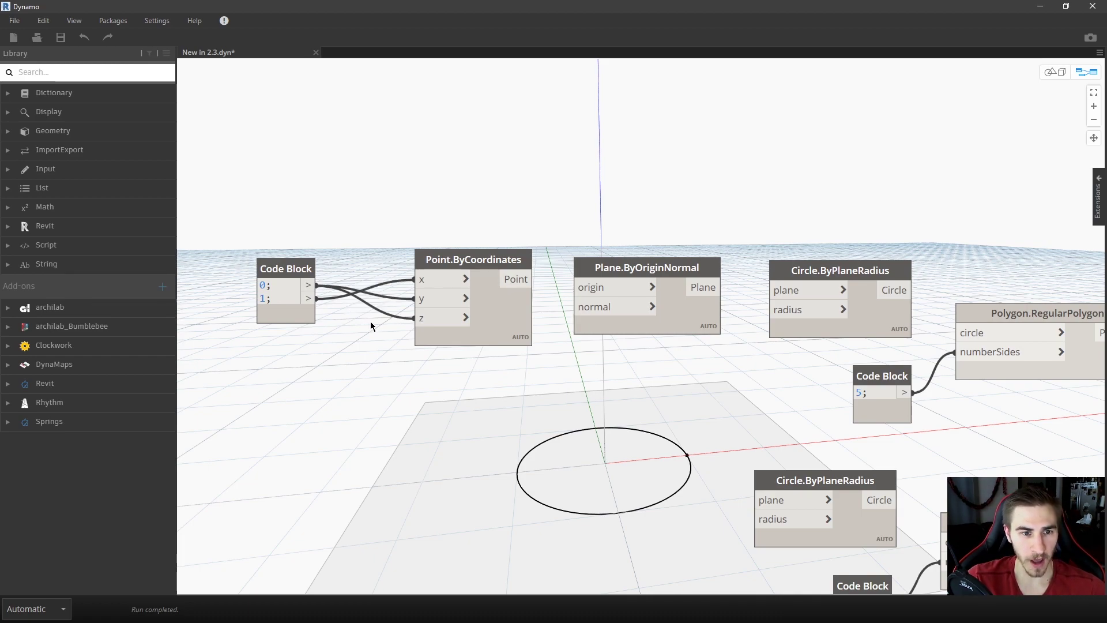
Extend the Code Block with values 2;, 3; and 4; on new lines.
click(282, 297)
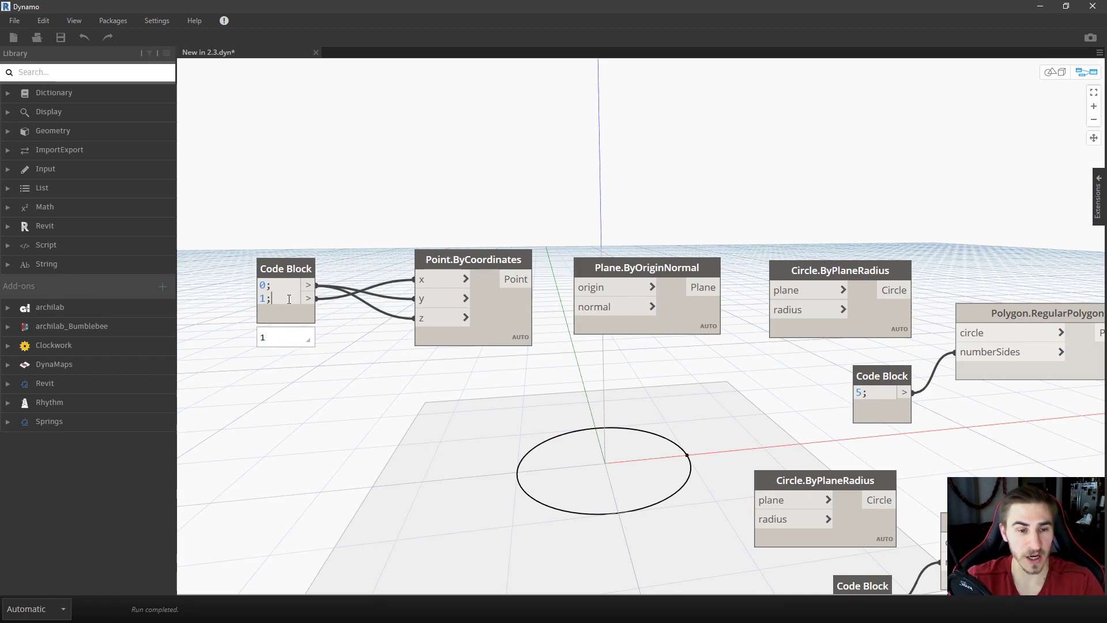
text(2)
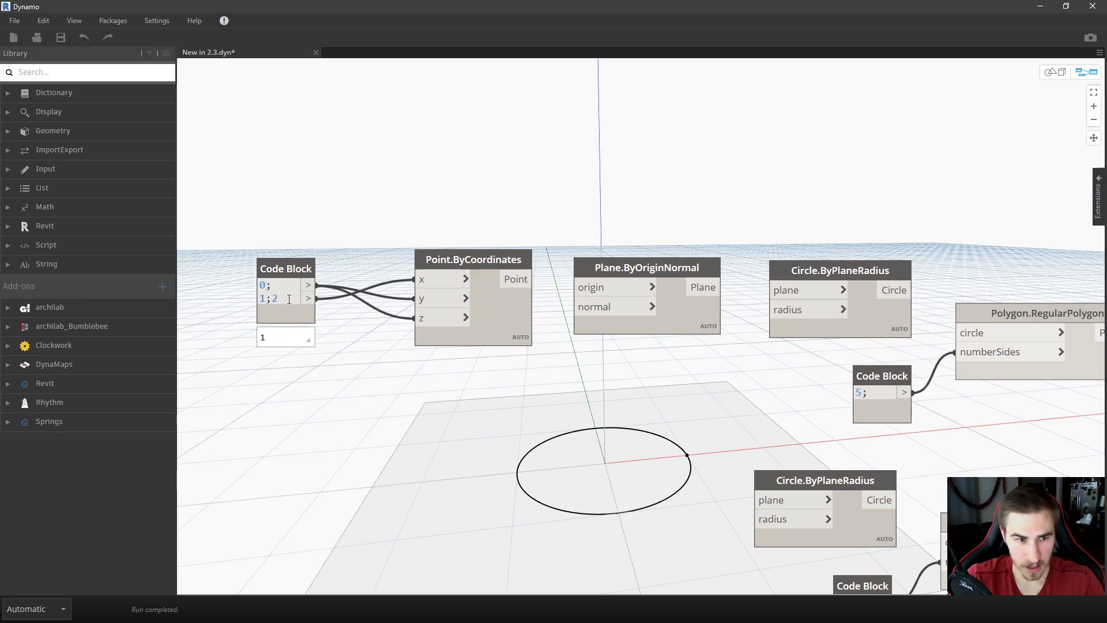
key(BackSpace)
key(Return)
text(2;)
key(Return)
text(3;)
key(Return)
text(4;)
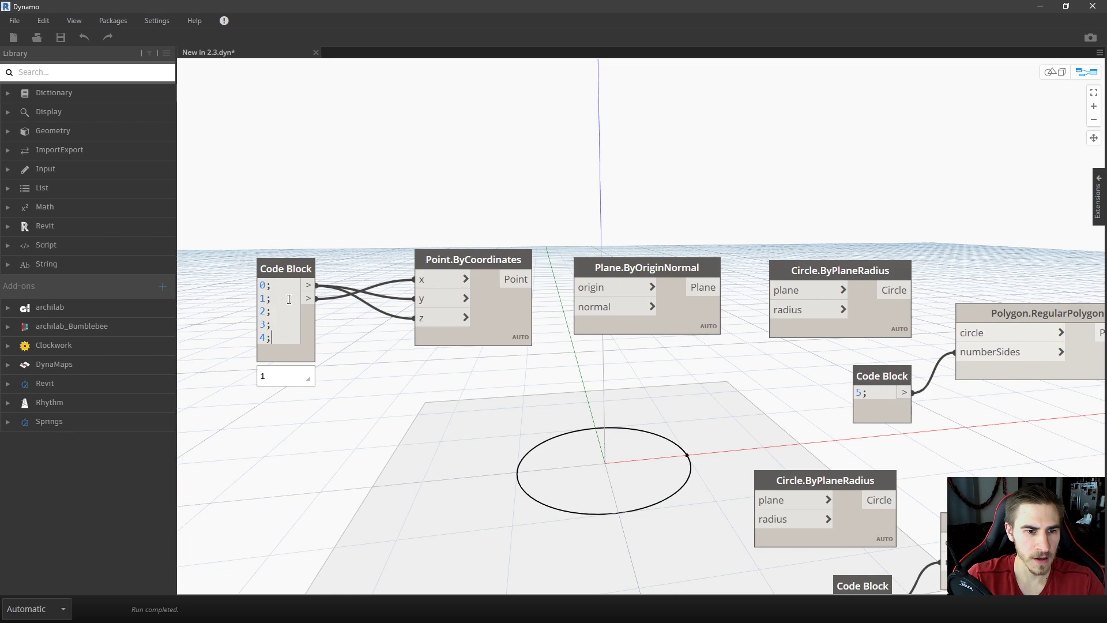
click(353, 334)
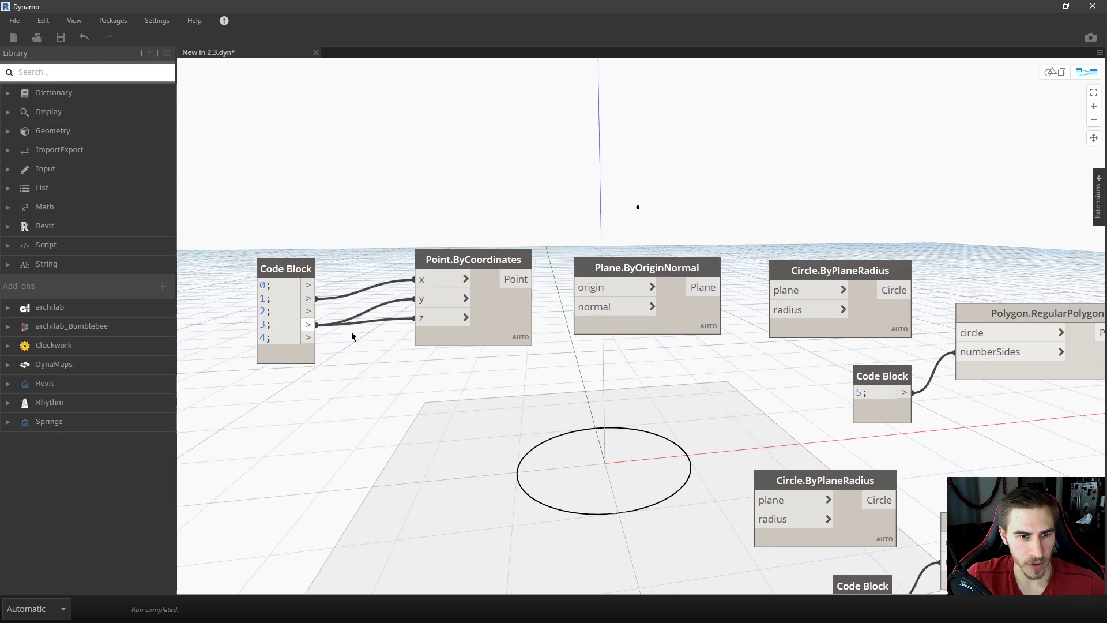
Reconnect y and z to the value 2, then undo back to the 0 and 1 Code Block.
drag(316, 298, 316, 337)
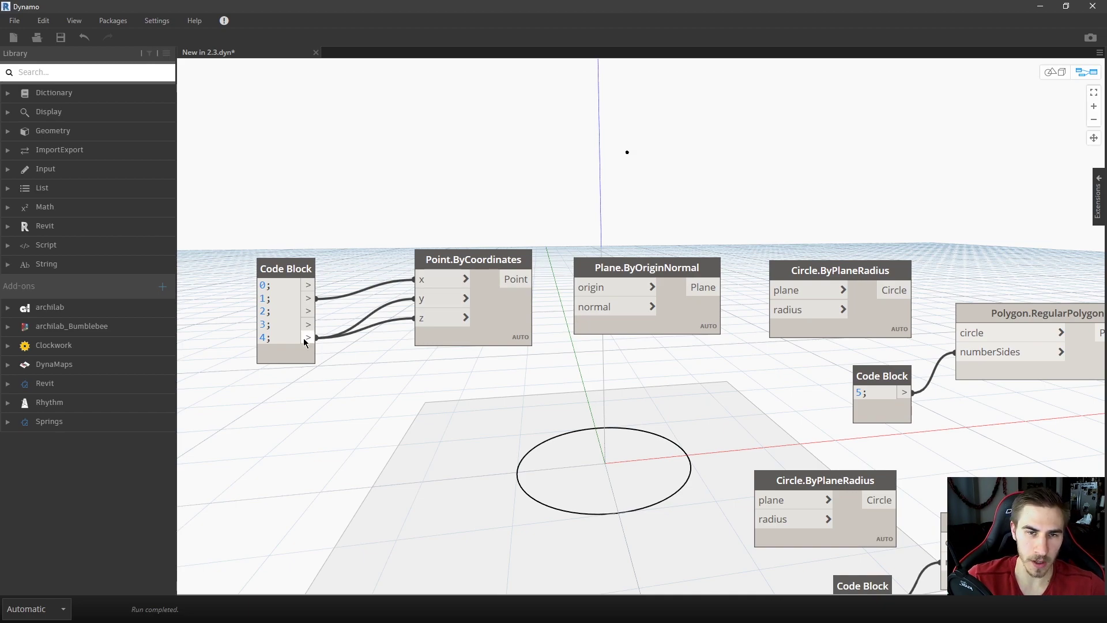
mouse_move(305, 339)
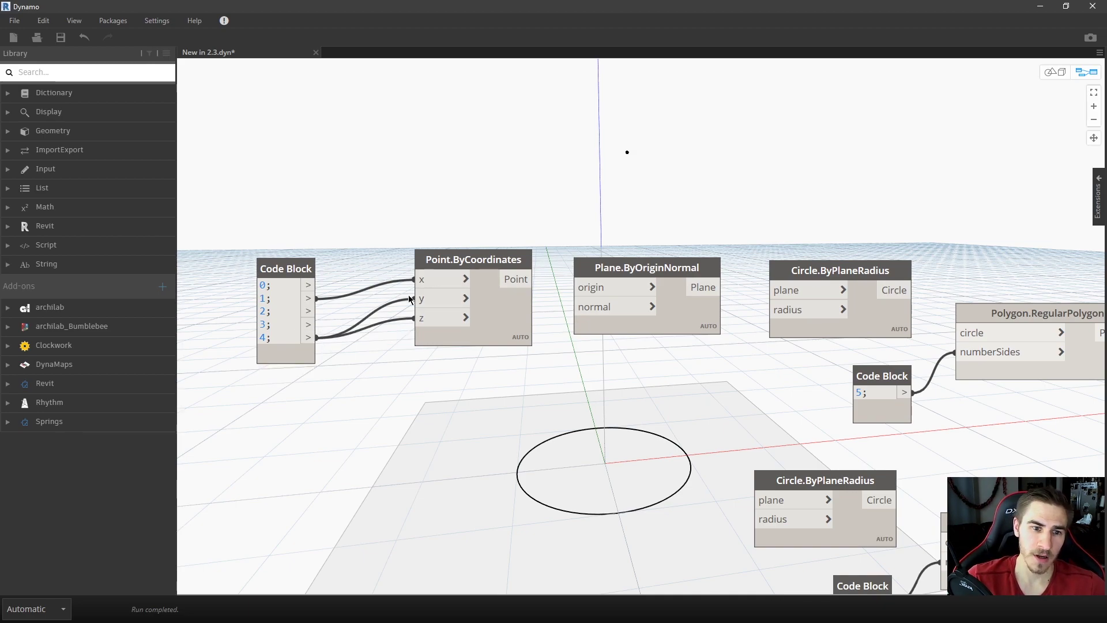
key(ctrl+z)
key(ctrl+z)
key(ctrl+z)
key(ctrl+z)
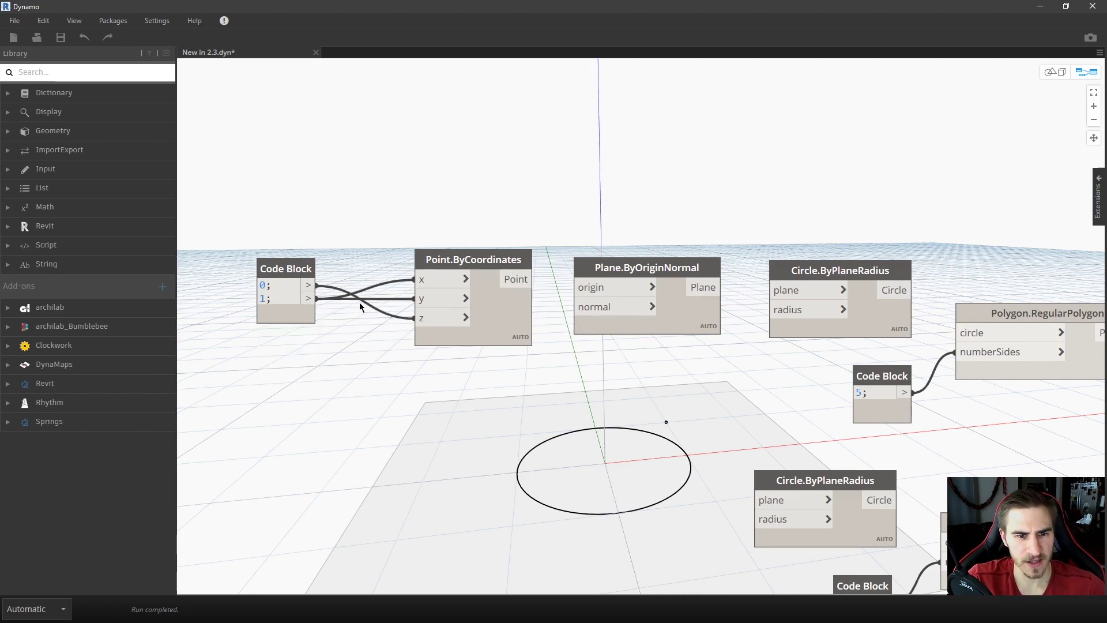
key(ctrl+z)
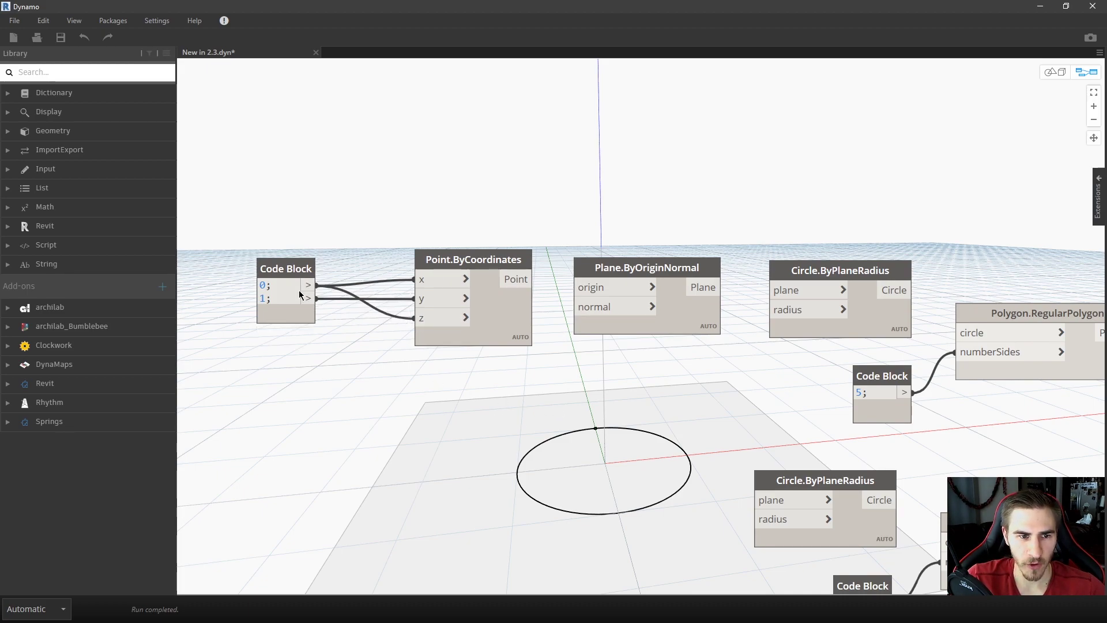
Cross-connect the Code Block's 0 and 1 values into Point.ByCoordinates' inputs.
mouse_move(308, 303)
drag(307, 300, 418, 280)
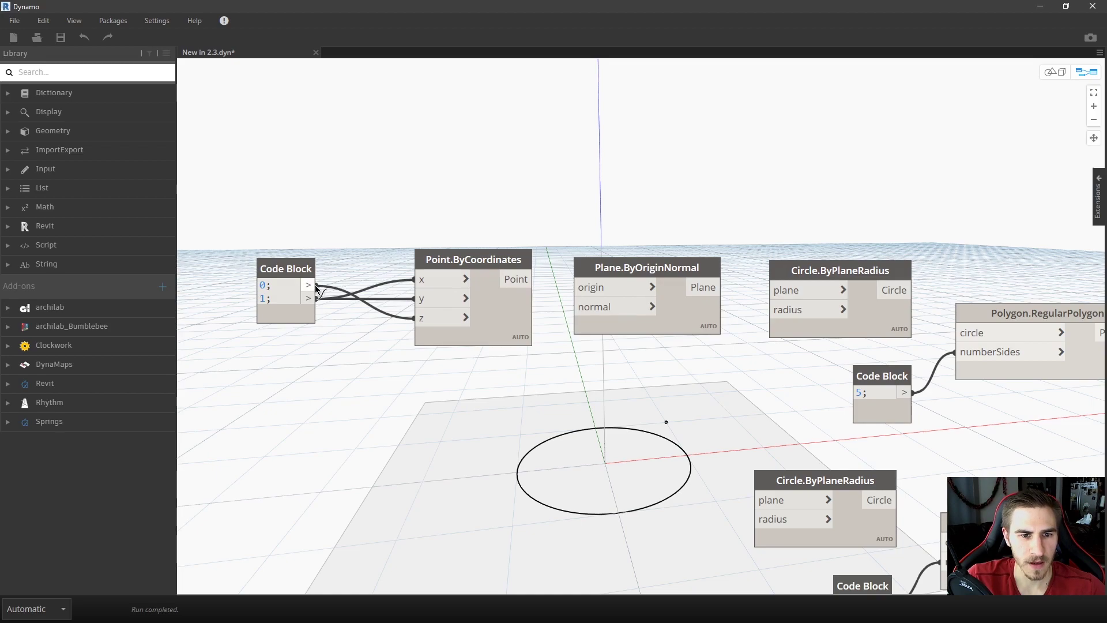
drag(318, 285, 445, 306)
scroll(359, 370, down, 5)
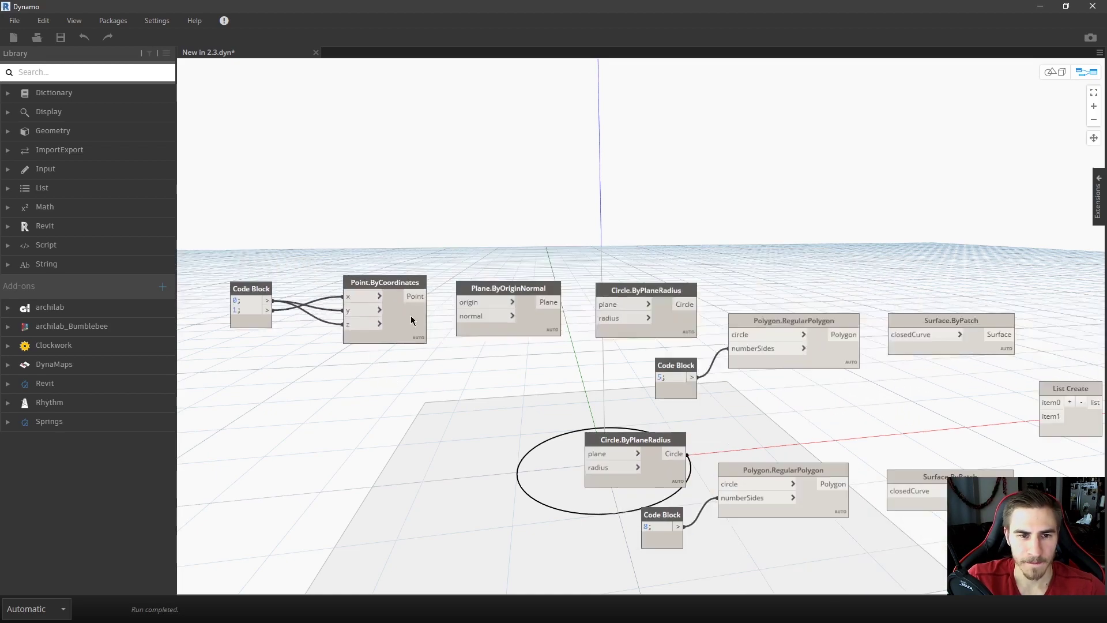
scroll(352, 317, up, 2)
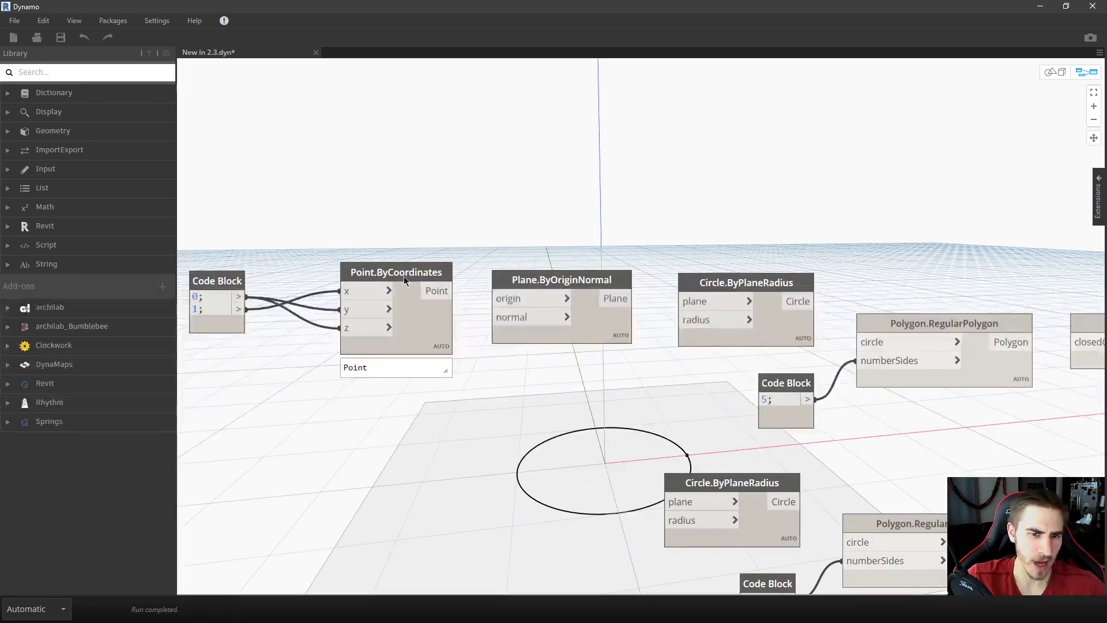
Wire the point into Plane.ByOriginNormal's origin and the plane into Circle.ByPlaneRadius.
click(492, 287)
middle_drag(511, 269, 448, 261)
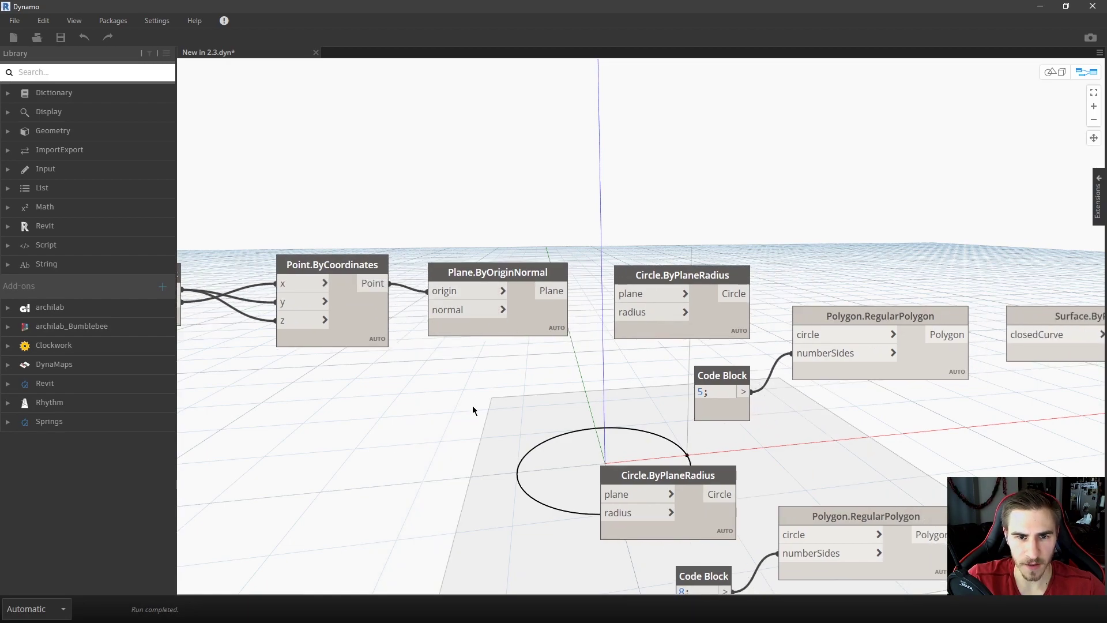
scroll(467, 404, down, 2)
click(539, 270)
click(574, 272)
middle_drag(695, 249, 580, 302)
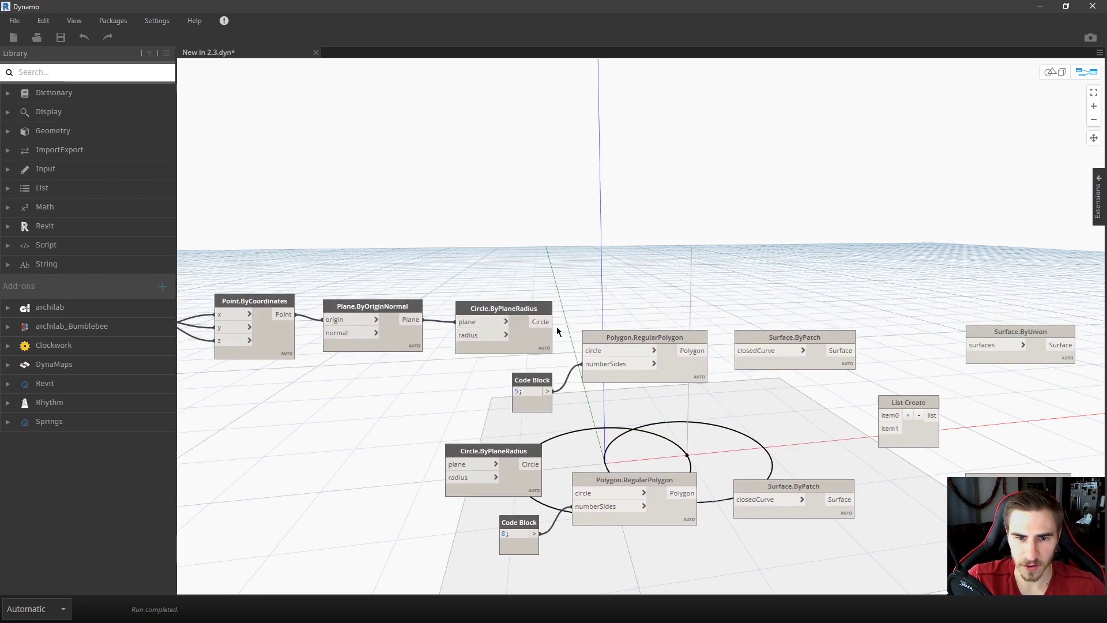
scroll(663, 398, up, 2)
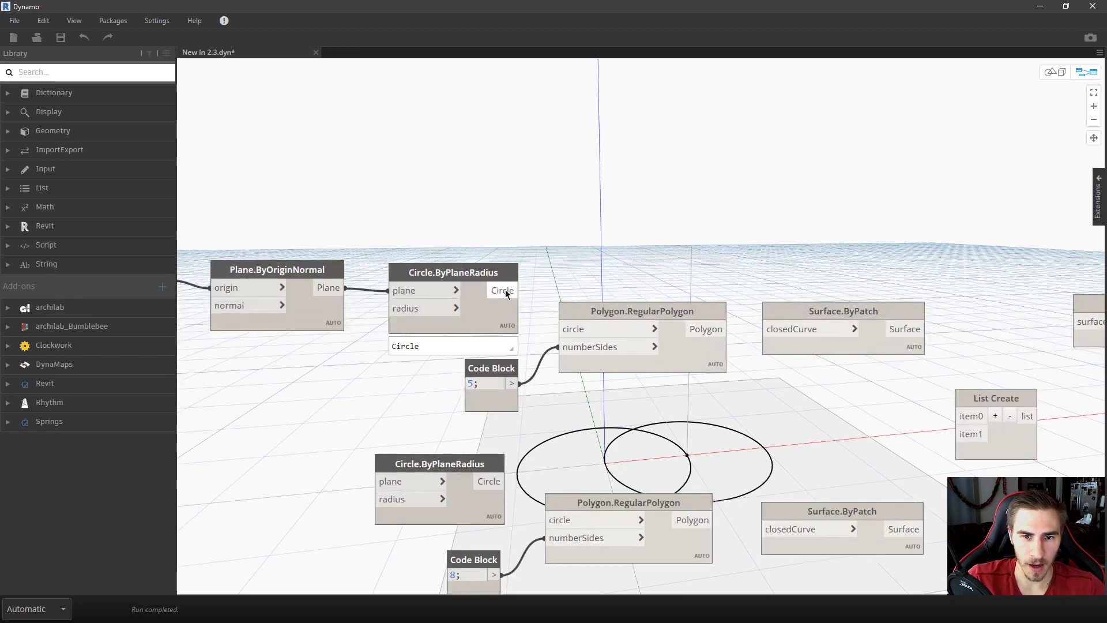
Feed the upper circle into the upper Polygon.RegularPolygon.
click(520, 291)
click(572, 328)
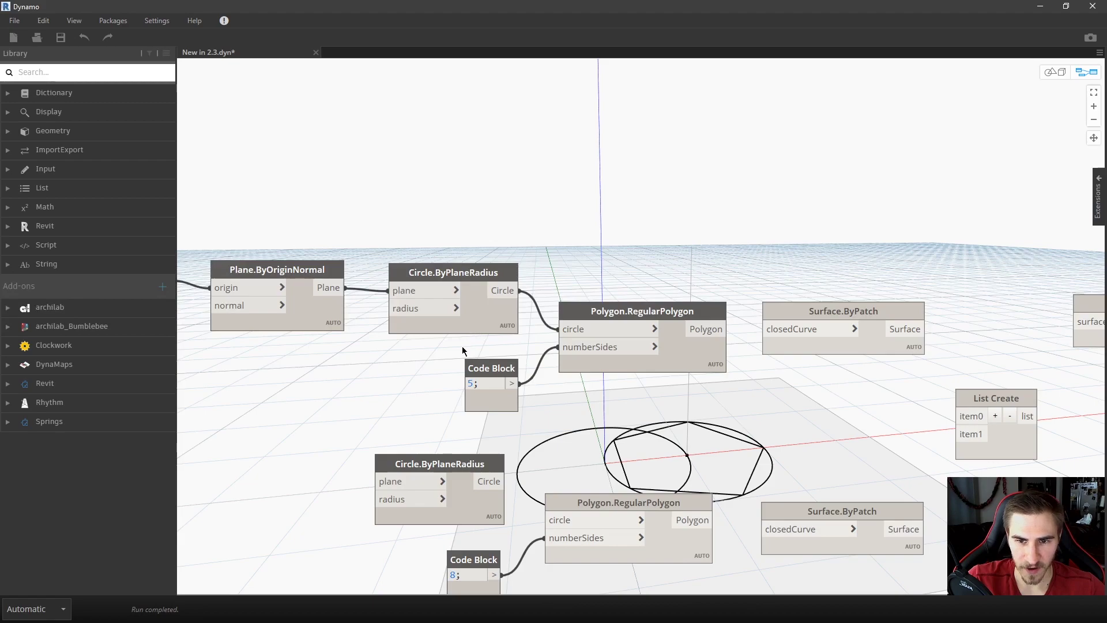
middle_drag(712, 452, 659, 379)
scroll(680, 392, down, 2)
middle_drag(477, 394, 537, 424)
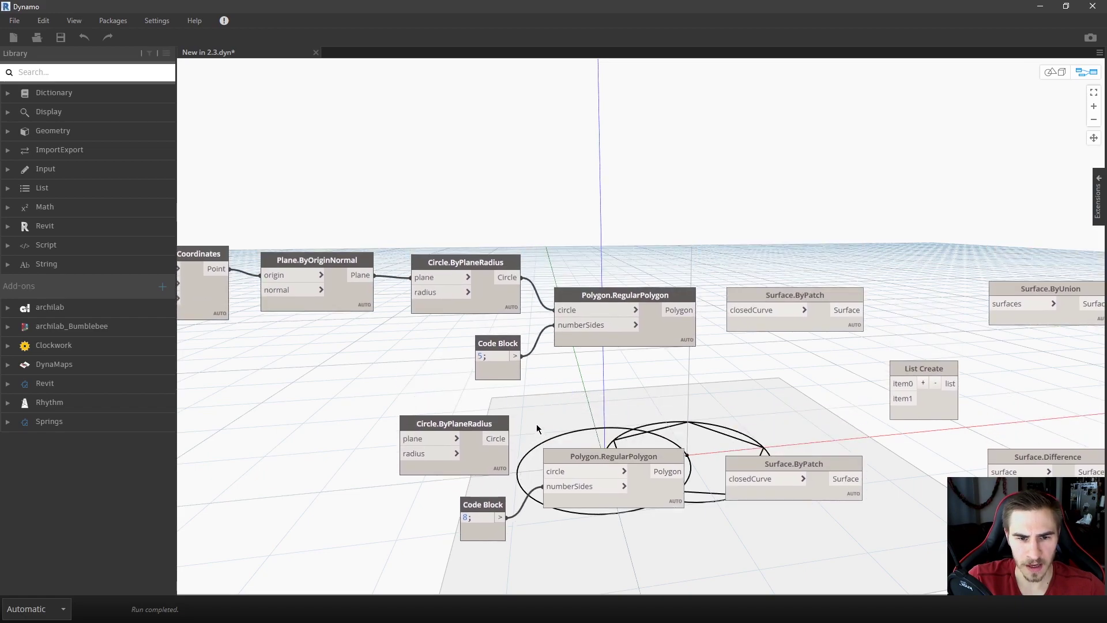
Connect the lower Circle.ByPlaneRadius to the lower 8-sided Polygon.RegularPolygon's circle input.
click(462, 425)
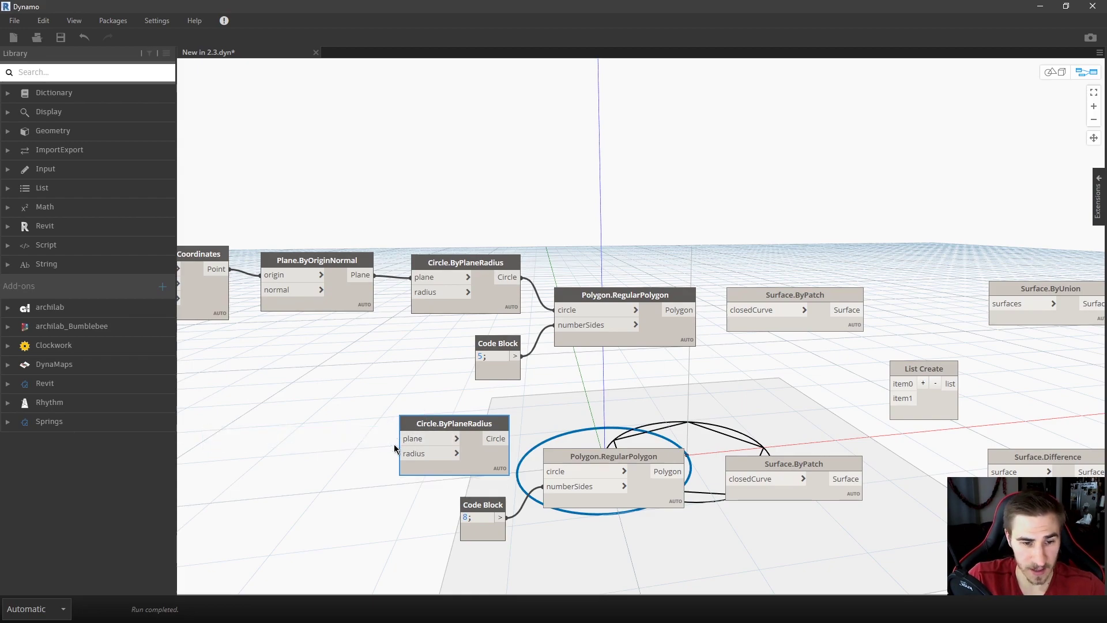
mouse_move(408, 453)
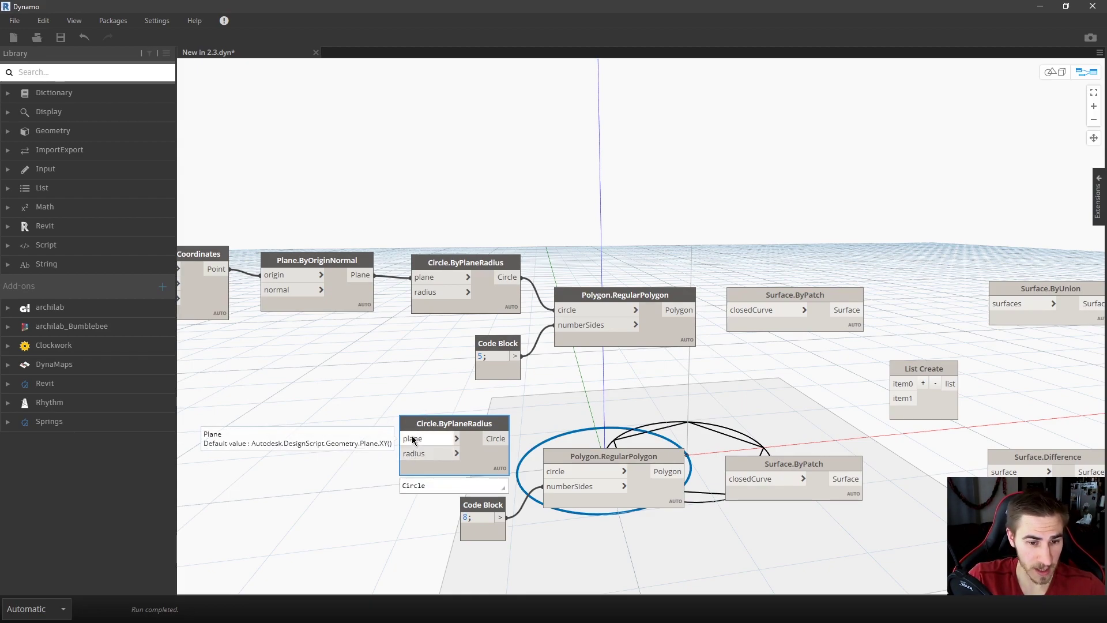
middle_drag(604, 426, 626, 464)
drag(518, 484, 564, 512)
middle_drag(587, 478, 579, 443)
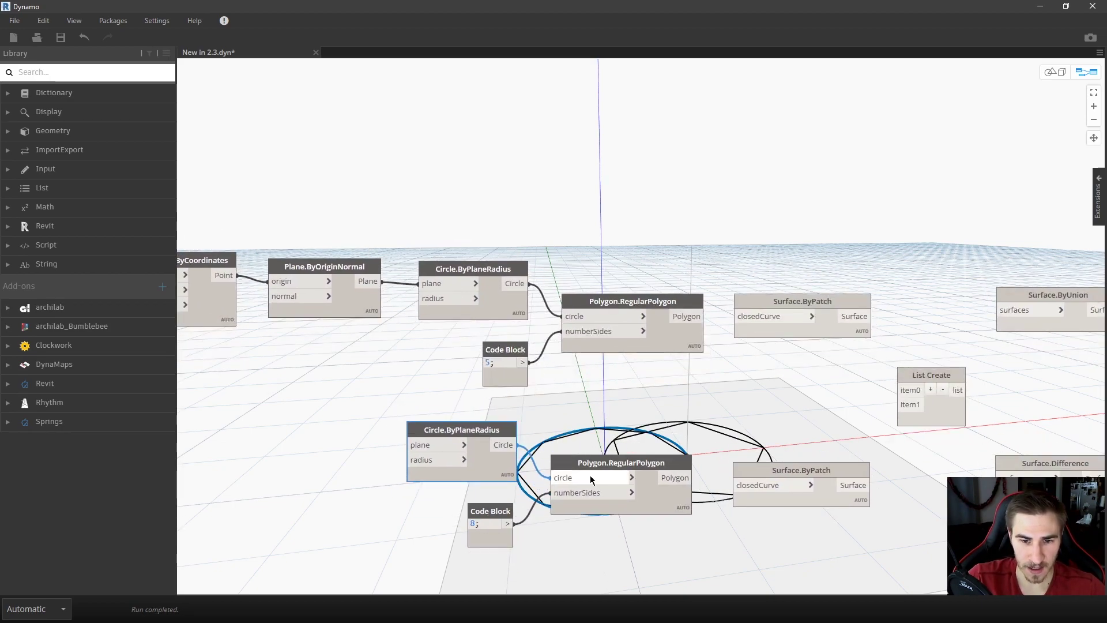
middle_drag(661, 416, 663, 462)
scroll(721, 417, down, 4)
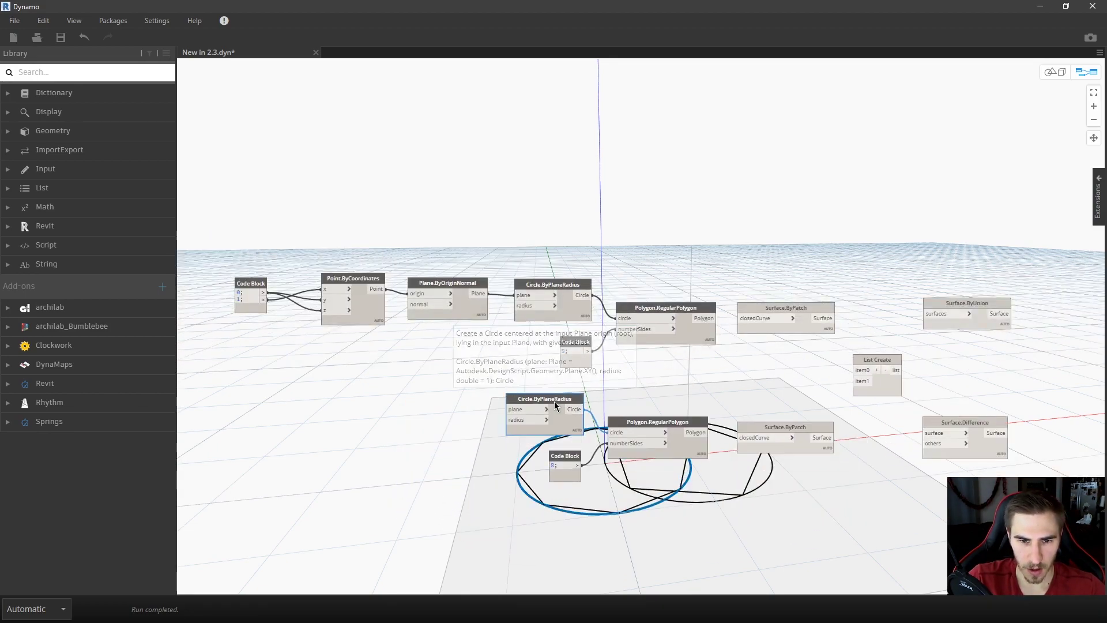
Turn off preview for the lower and upper Circle.ByPlaneRadius nodes.
right_click(555, 402)
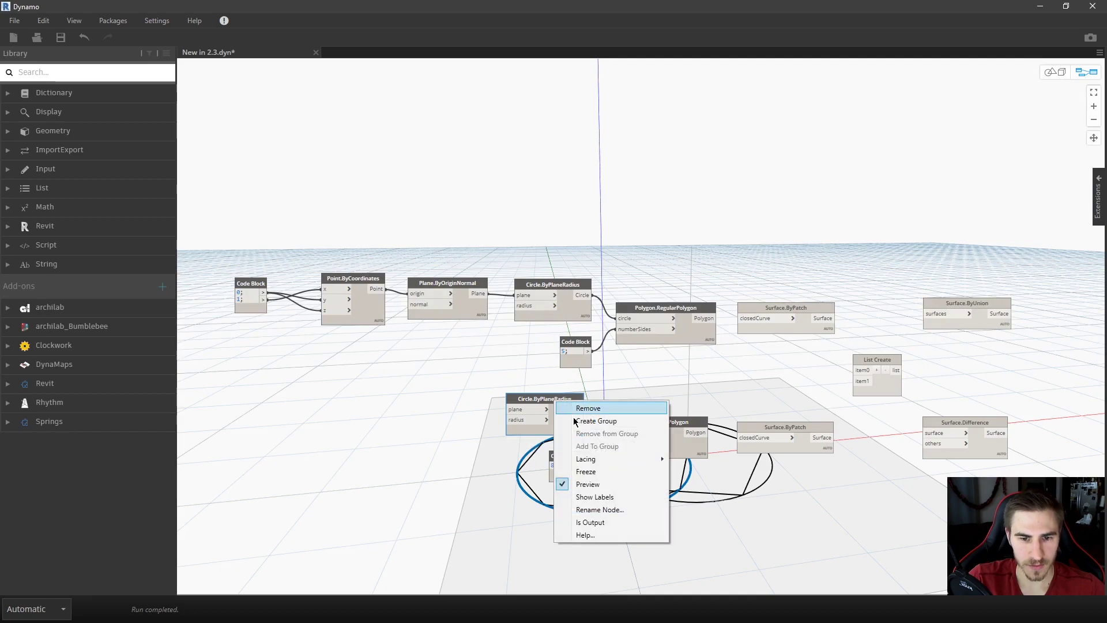
click(587, 484)
click(553, 285)
right_click(558, 288)
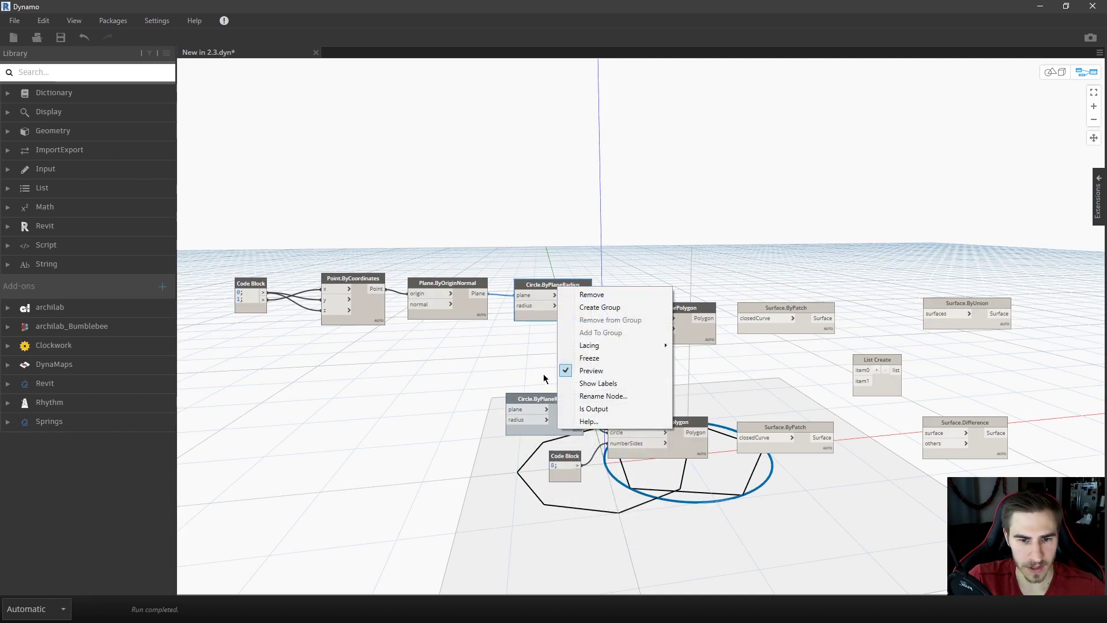
click(592, 371)
Turn off preview for the Plane.ByOriginNormal and Point.ByCoordinates nodes.
middle_drag(651, 385, 573, 343)
click(382, 265)
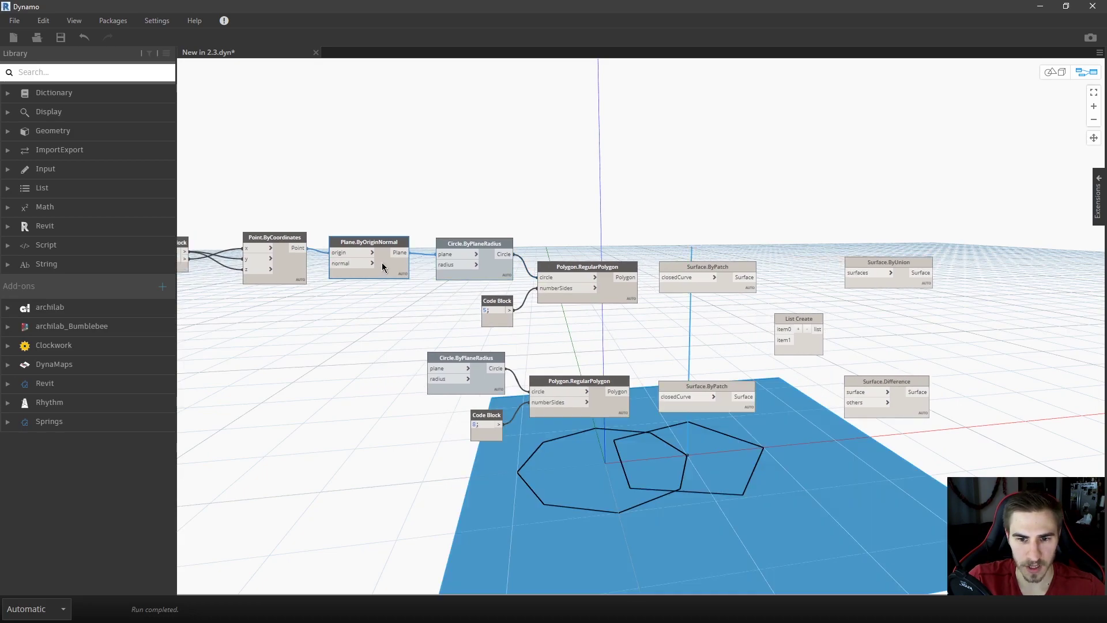
right_click(390, 265)
click(424, 350)
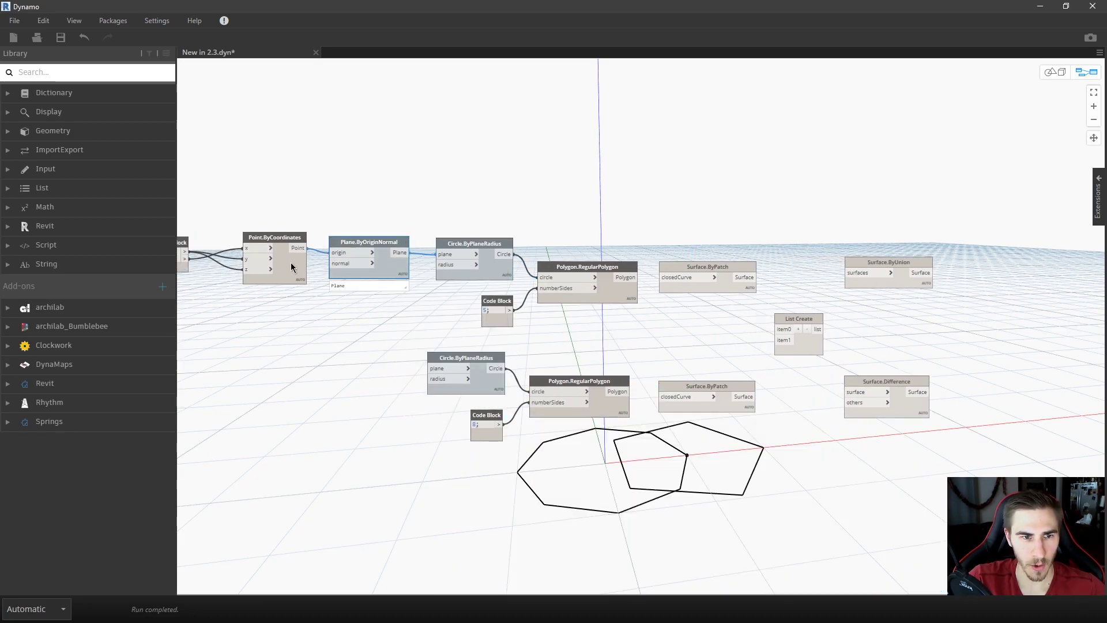
click(292, 265)
right_click(292, 265)
click(353, 348)
middle_drag(651, 388, 587, 339)
scroll(586, 339, up, 1)
middle_drag(674, 324, 643, 318)
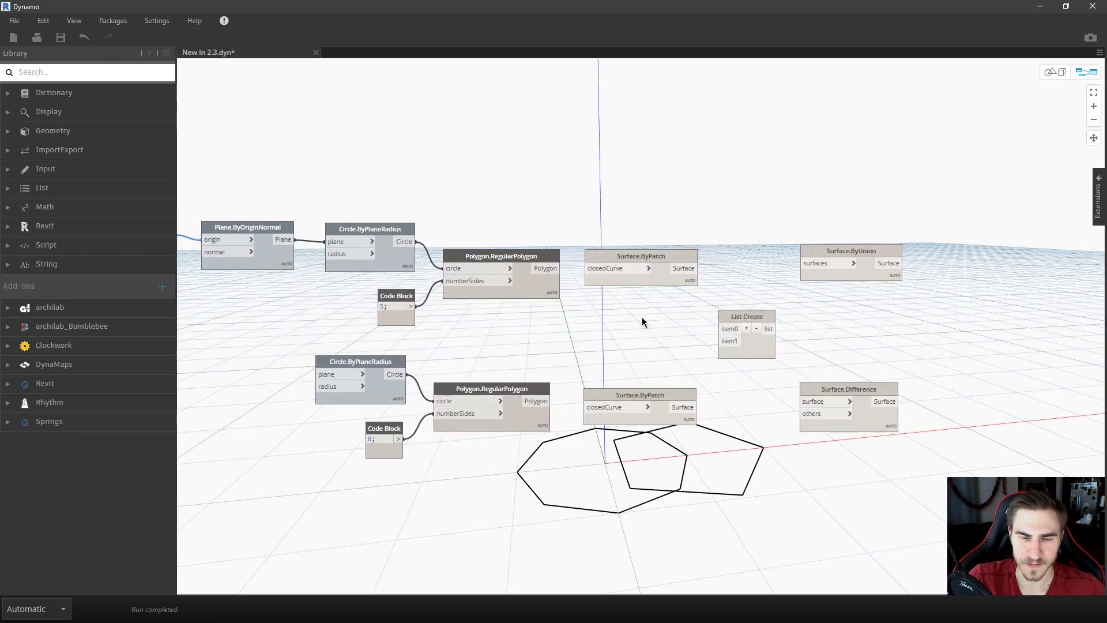
scroll(555, 334, up, 1)
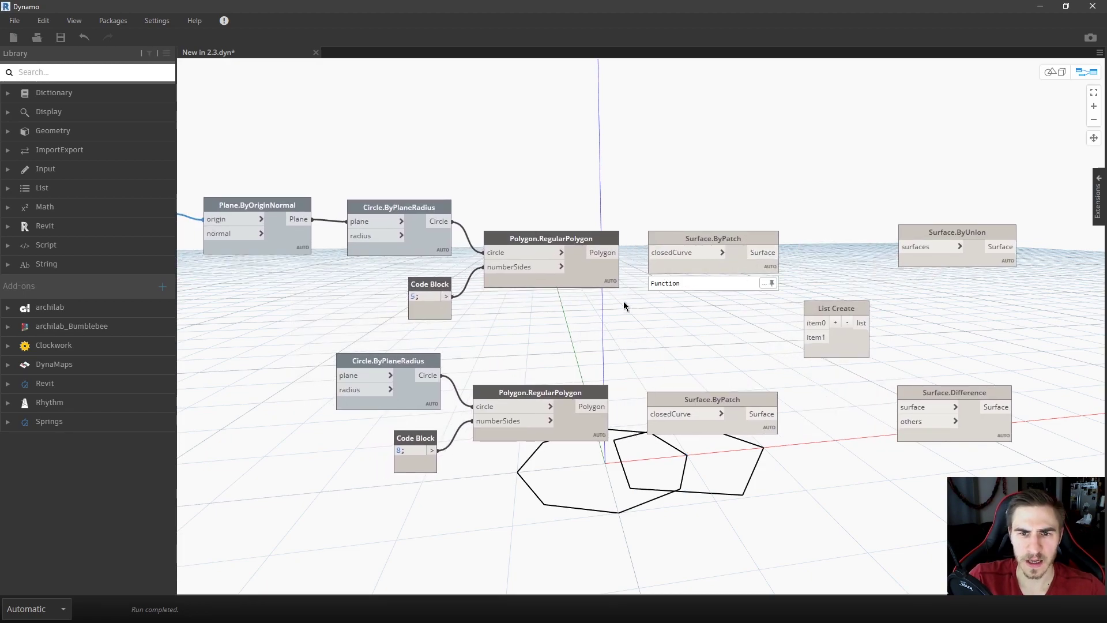
Feed each Polygon.RegularPolygon into its own Surface.ByPatch closedCurve input.
drag(700, 237, 713, 235)
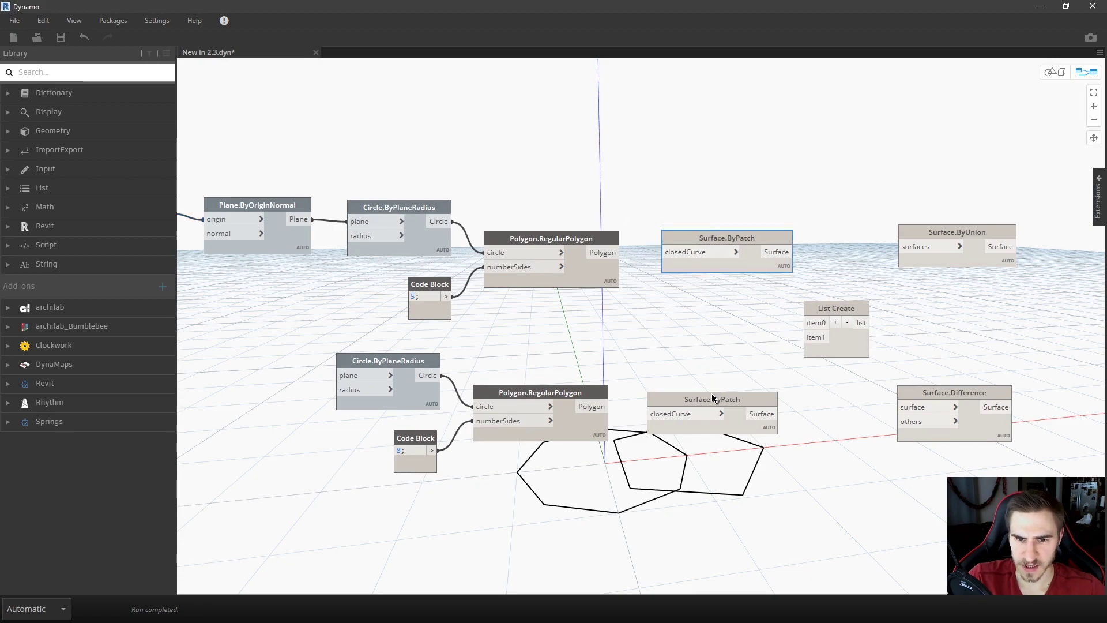
drag(715, 397, 724, 400)
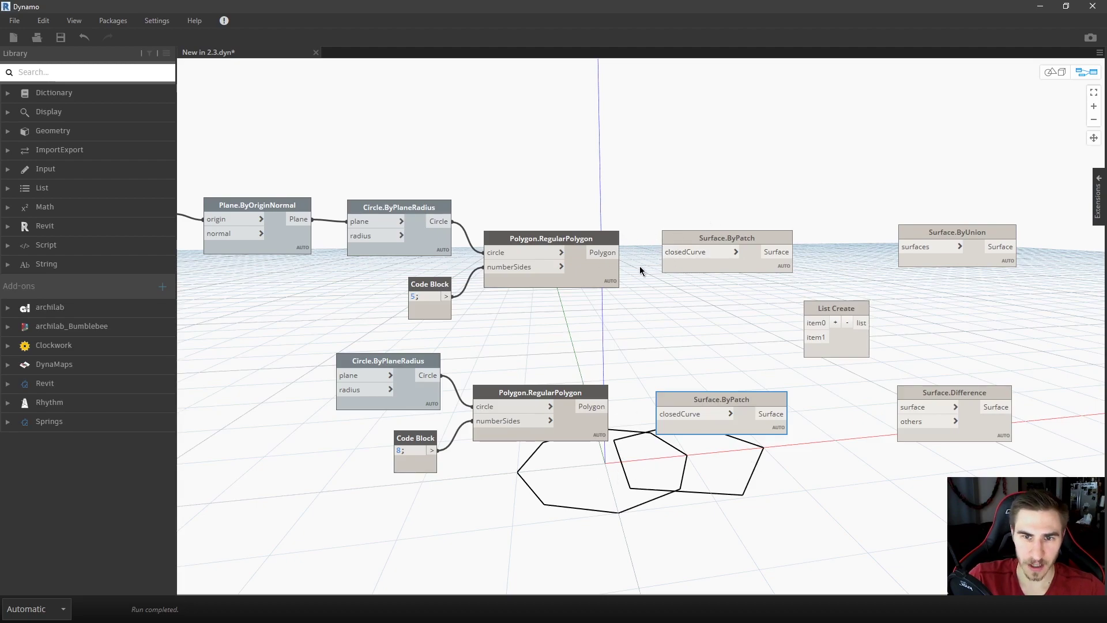
drag(605, 256, 686, 253)
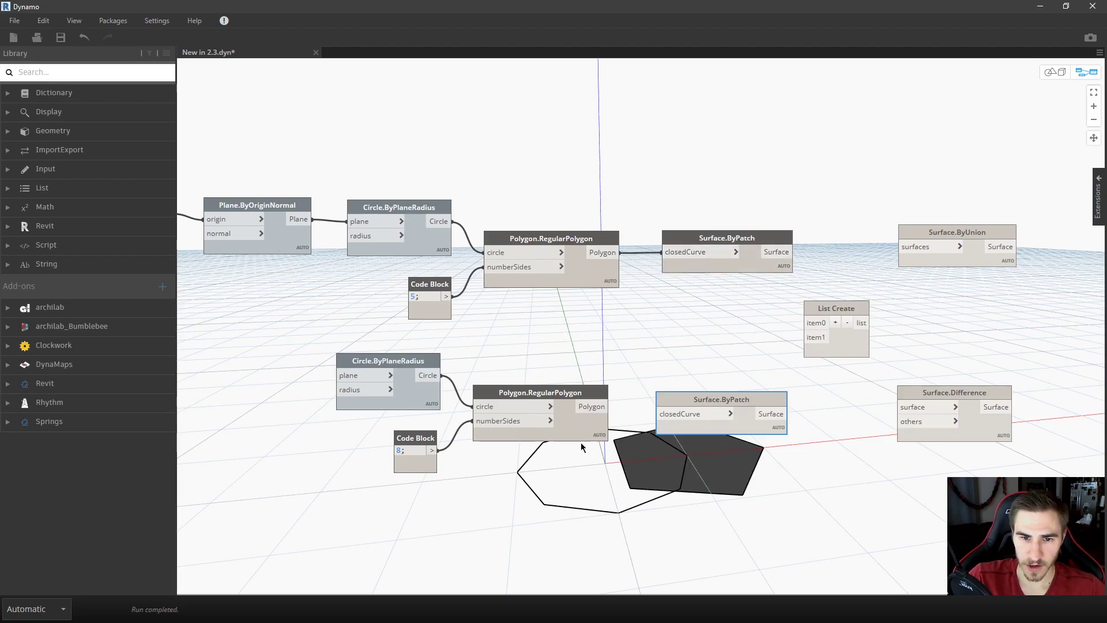
drag(593, 411, 661, 414)
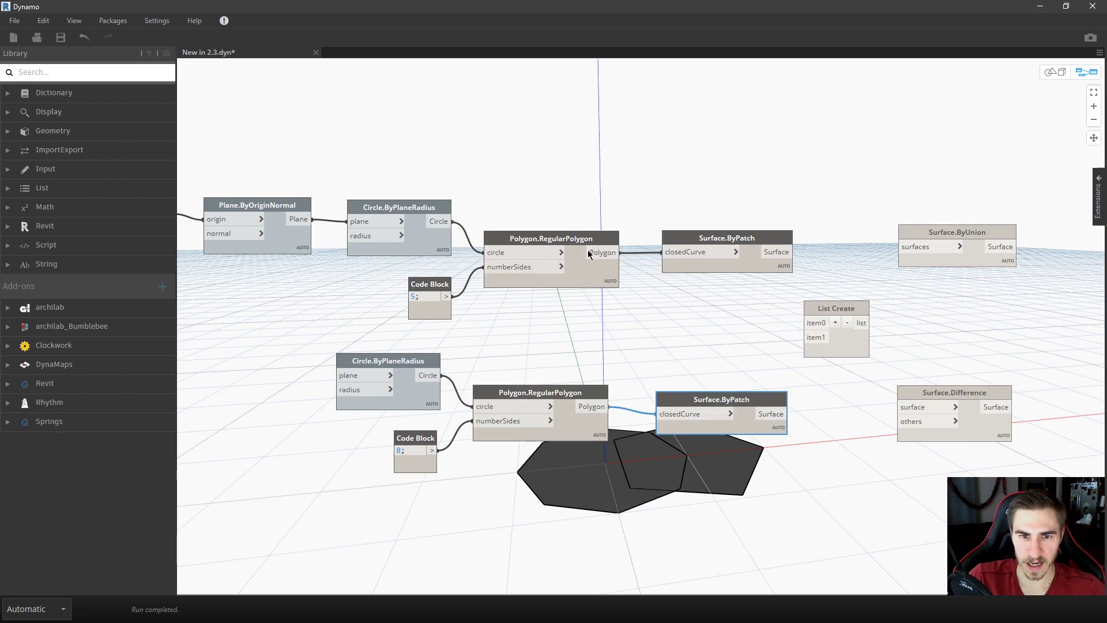
Turn off the lower Polygon.RegularPolygon's outline preview.
click(583, 272)
right_click(586, 276)
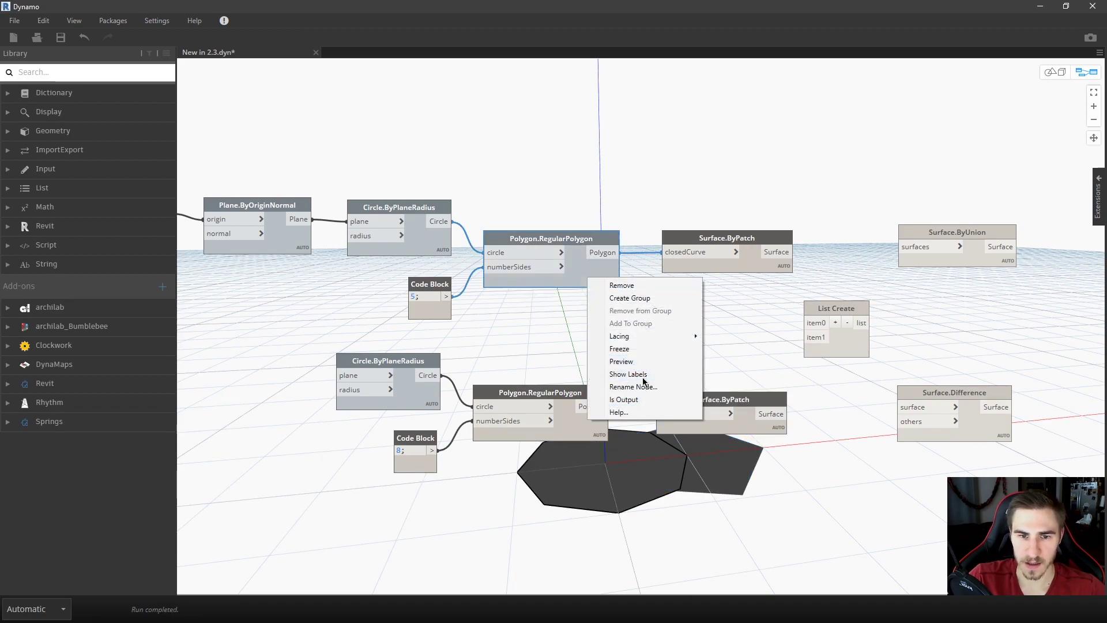
click(569, 423)
right_click(568, 424)
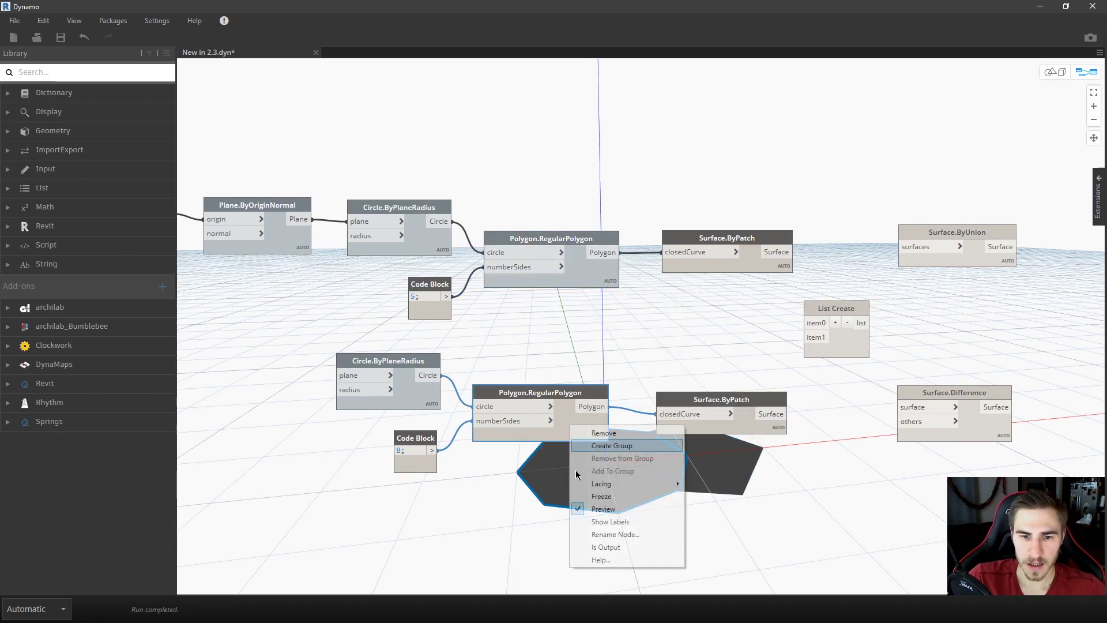
click(603, 509)
middle_drag(731, 540, 703, 522)
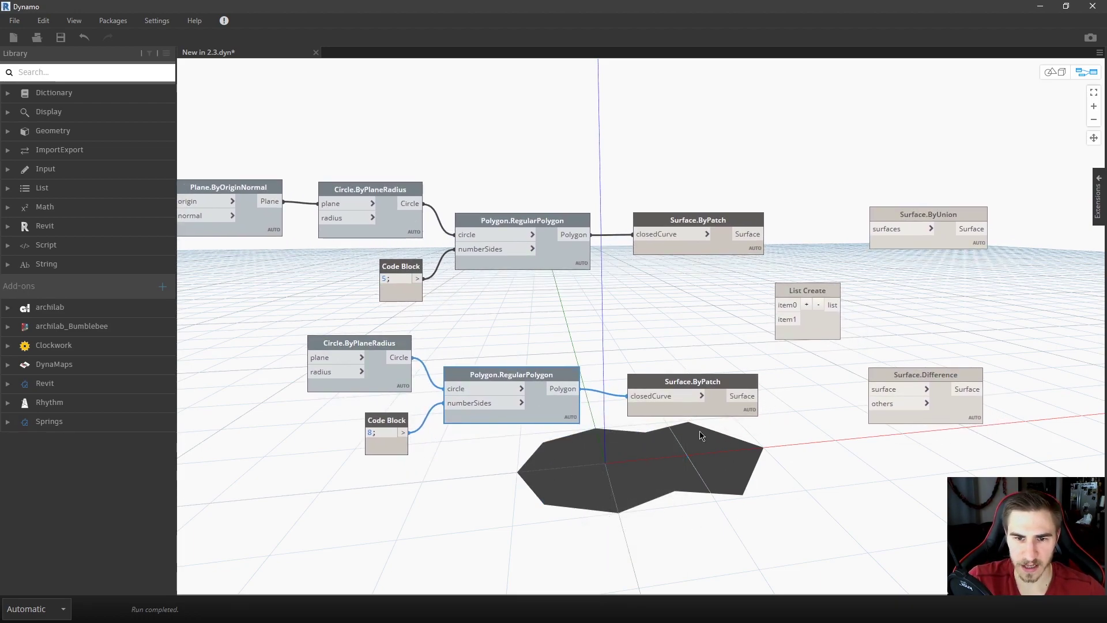
middle_drag(725, 313, 768, 315)
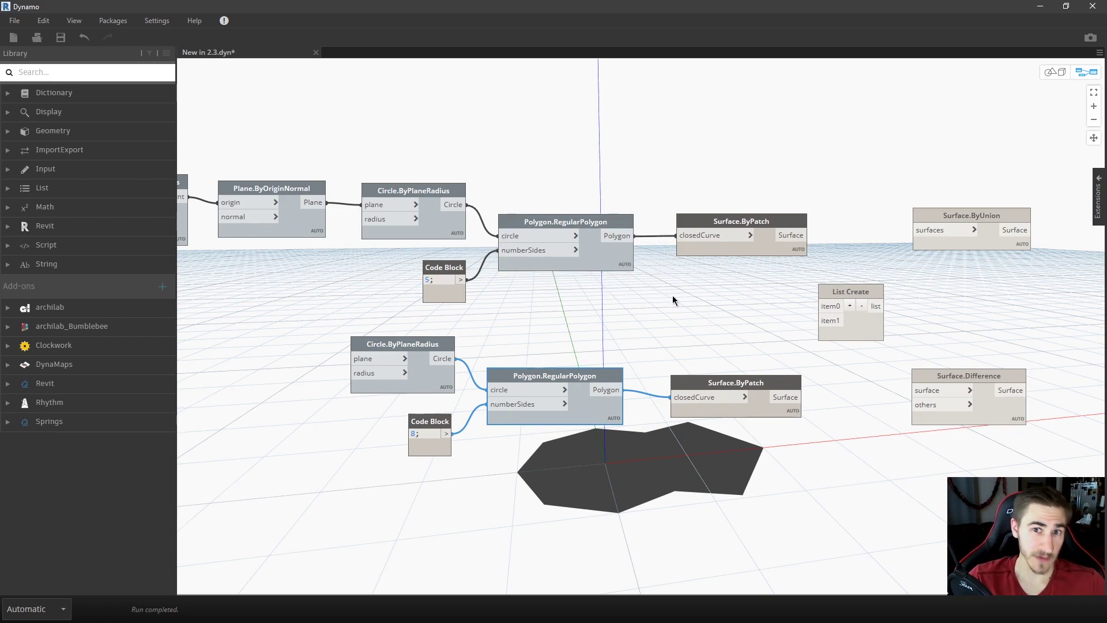
Wire the lower Surface.ByPatch output into List Create's item0 input.
middle_drag(731, 316, 702, 316)
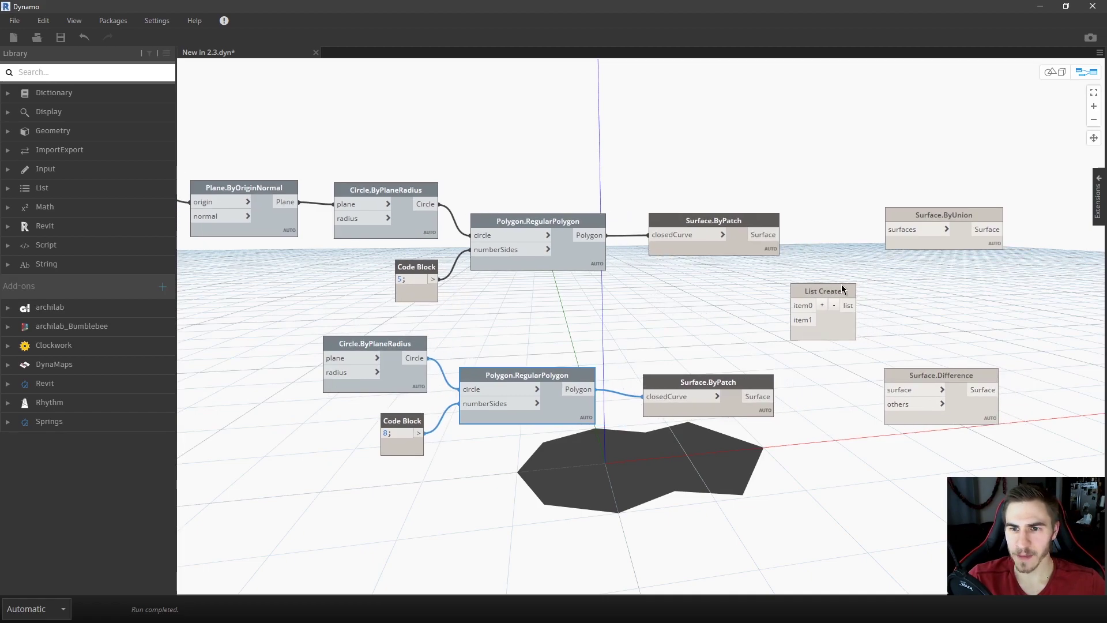
drag(837, 288, 860, 288)
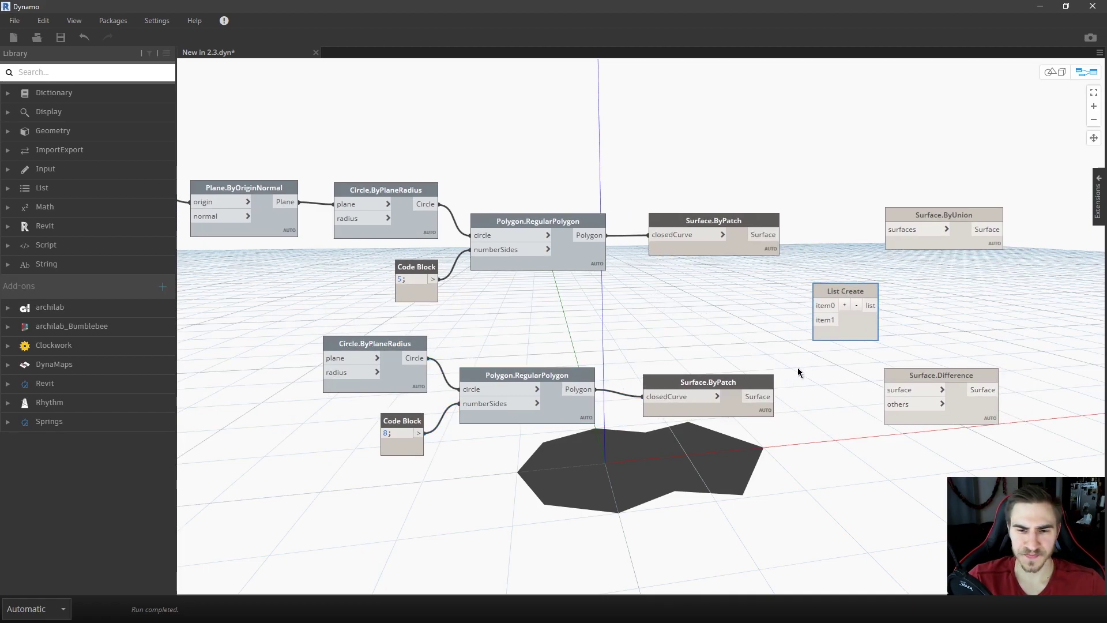
middle_drag(799, 372, 778, 373)
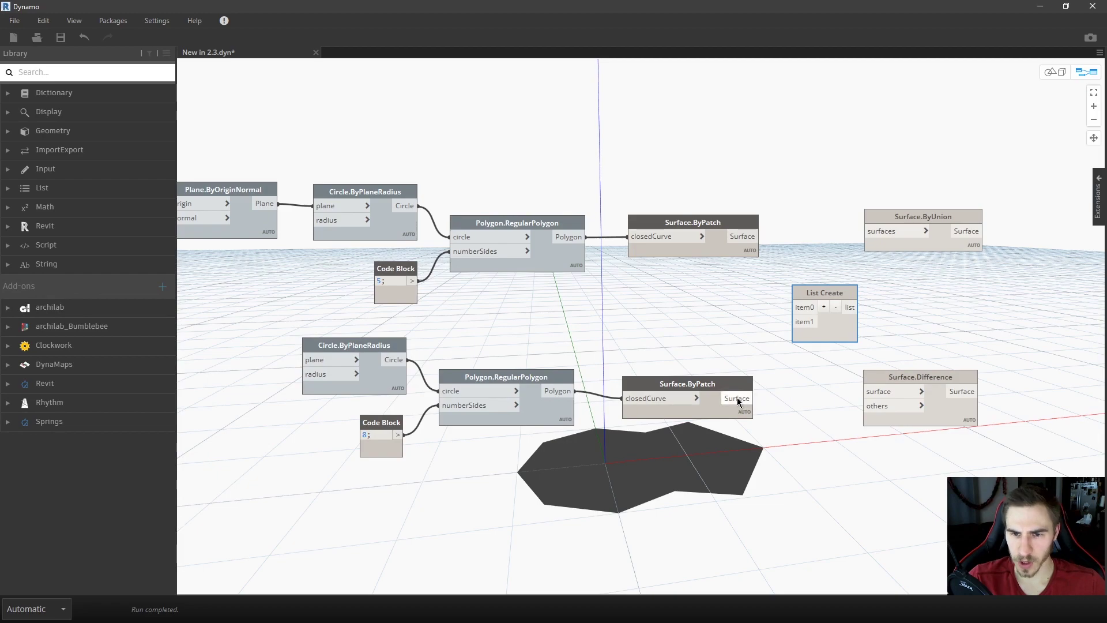
click(750, 398)
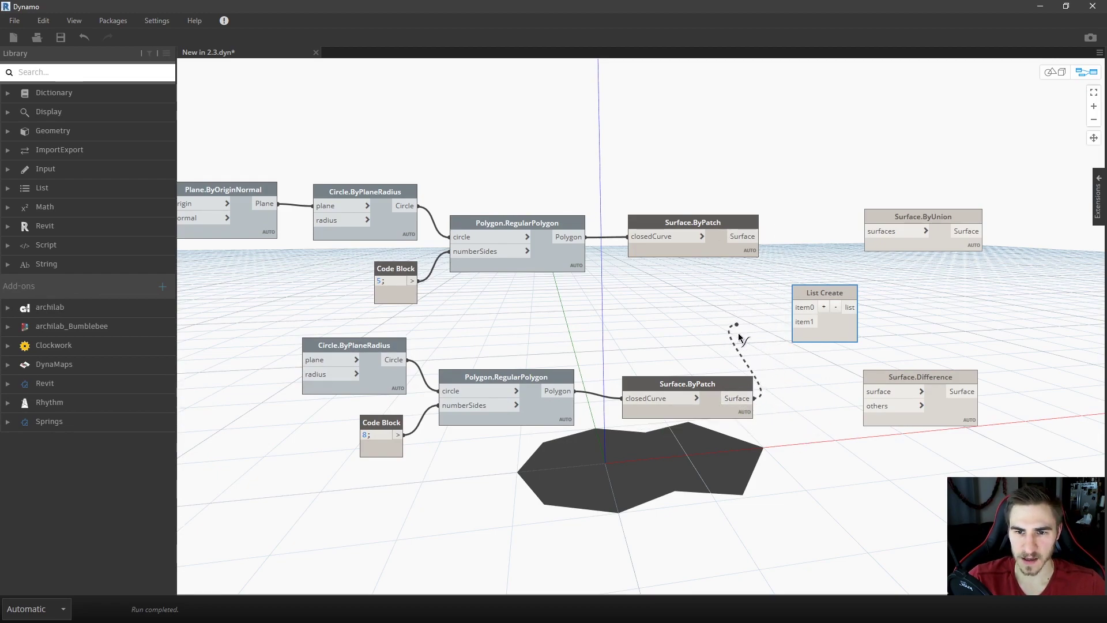
middle_drag(760, 354, 697, 350)
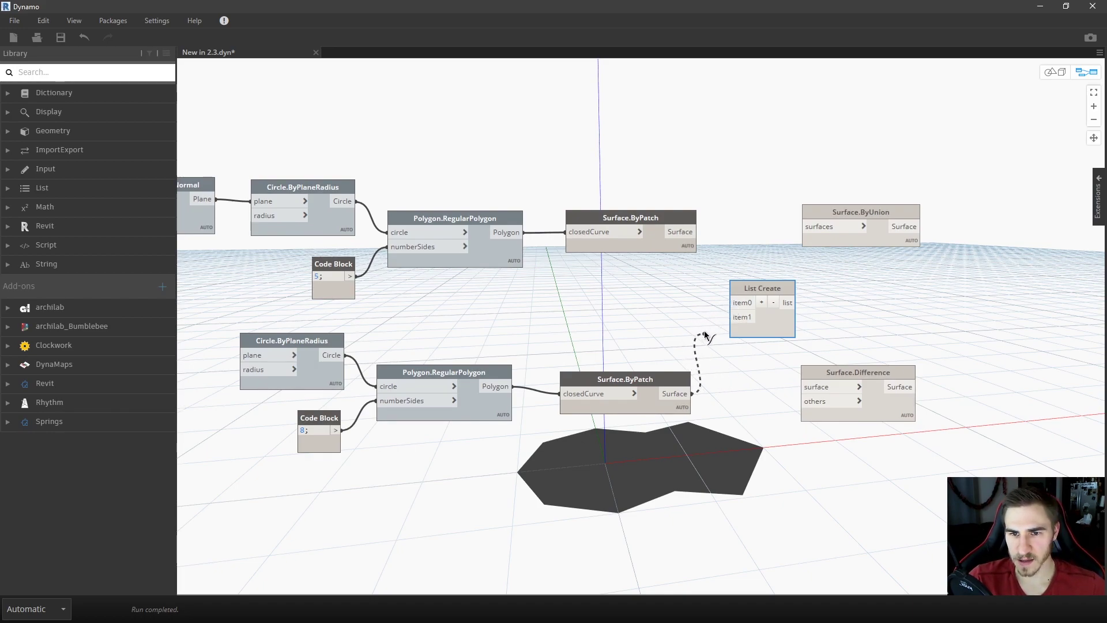
click(731, 302)
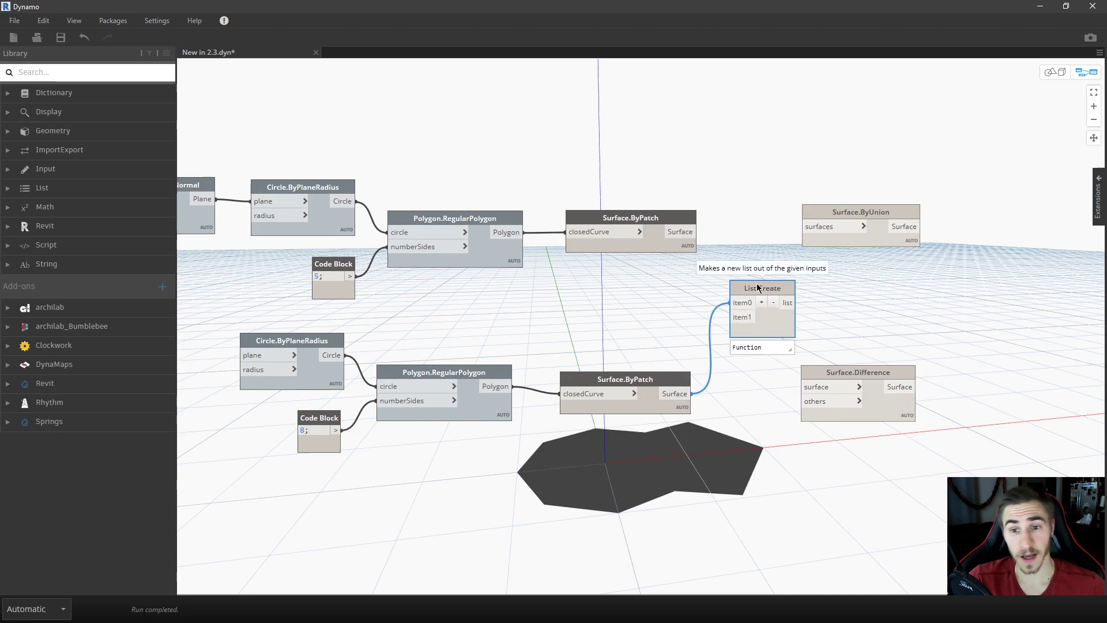
drag(764, 313, 766, 261)
Add item inputs to List Create up to item4, undoing the extra surface wires.
click(782, 290)
click(782, 291)
click(782, 290)
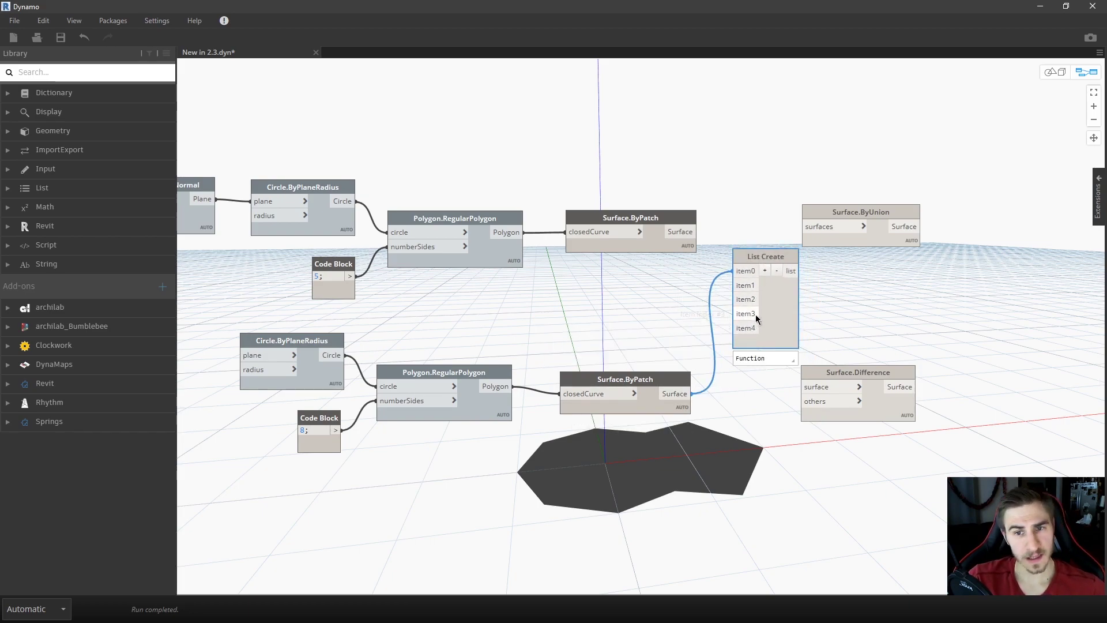
drag(692, 393, 739, 299)
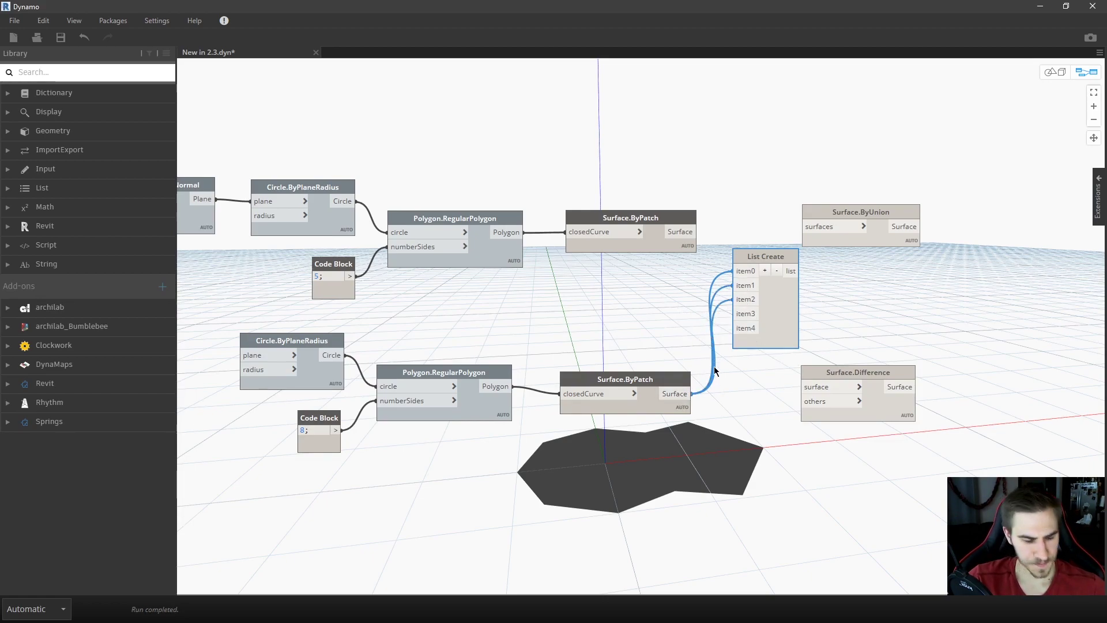
key(ctrl+z)
key(ctrl+z)
key(ctrl+z)
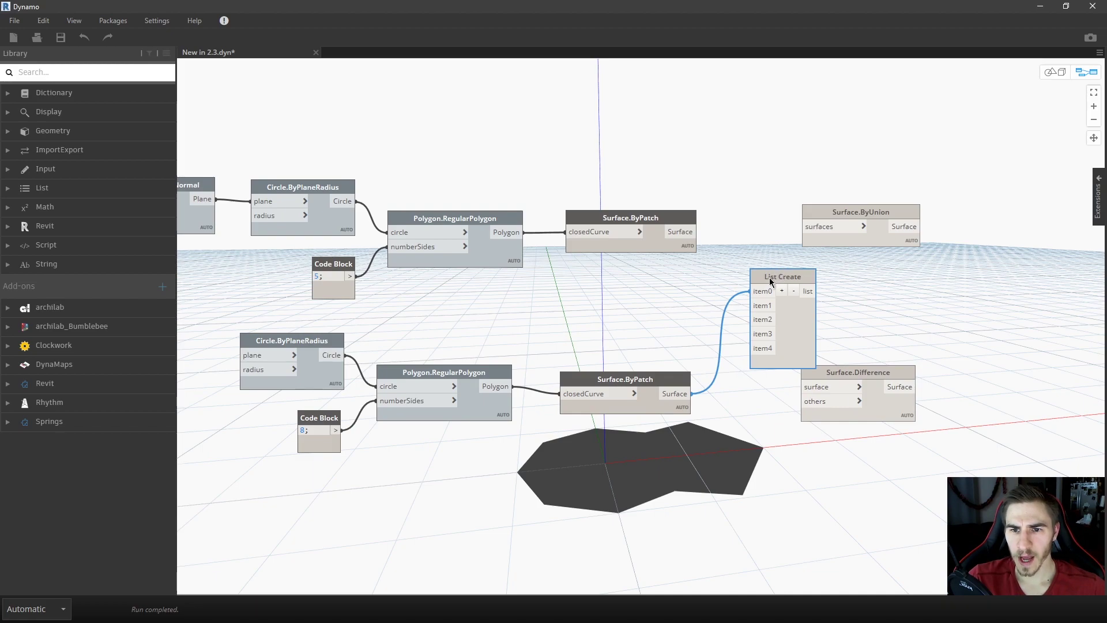
drag(770, 280, 749, 254)
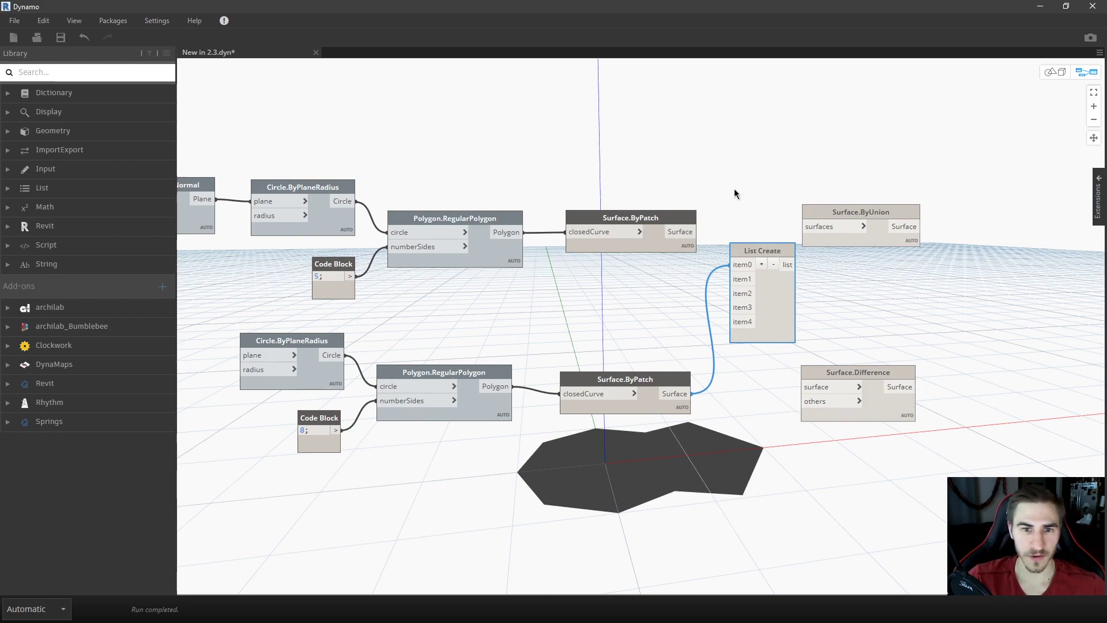
Wire the lower Surface.ByPatch output into List Create's additional item inputs.
click(646, 379)
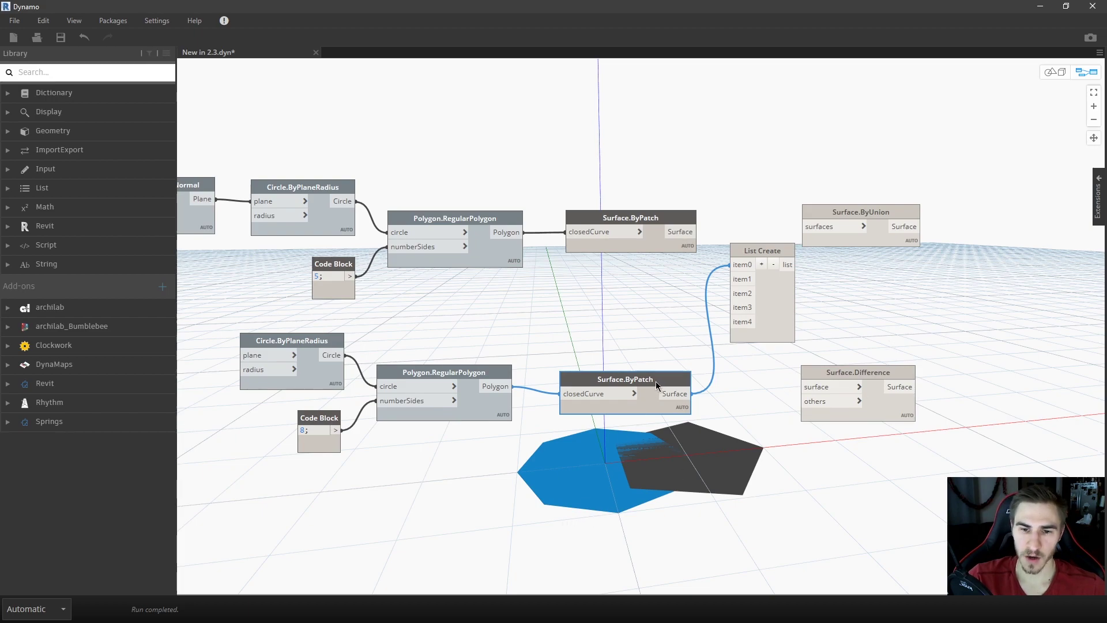
drag(694, 394, 708, 341)
click(705, 353)
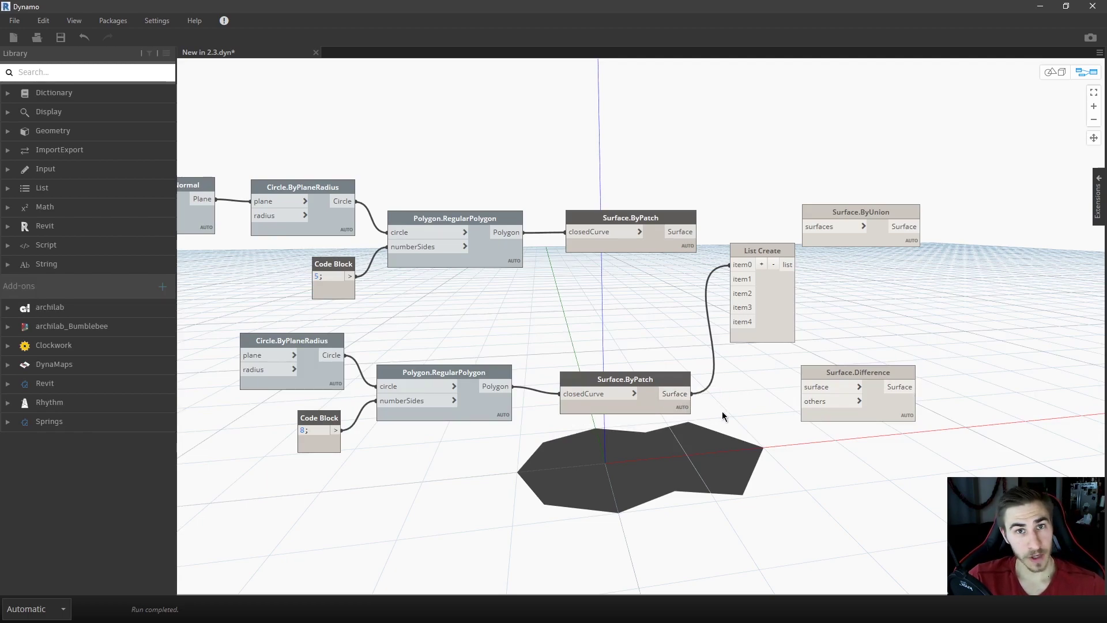
click(686, 393)
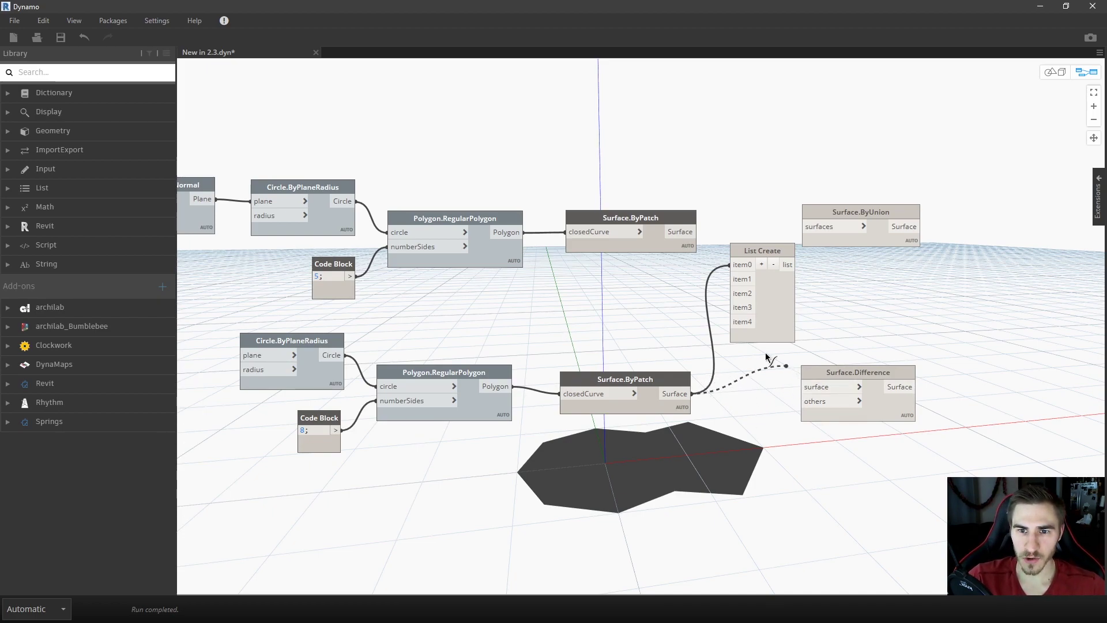
click(735, 280)
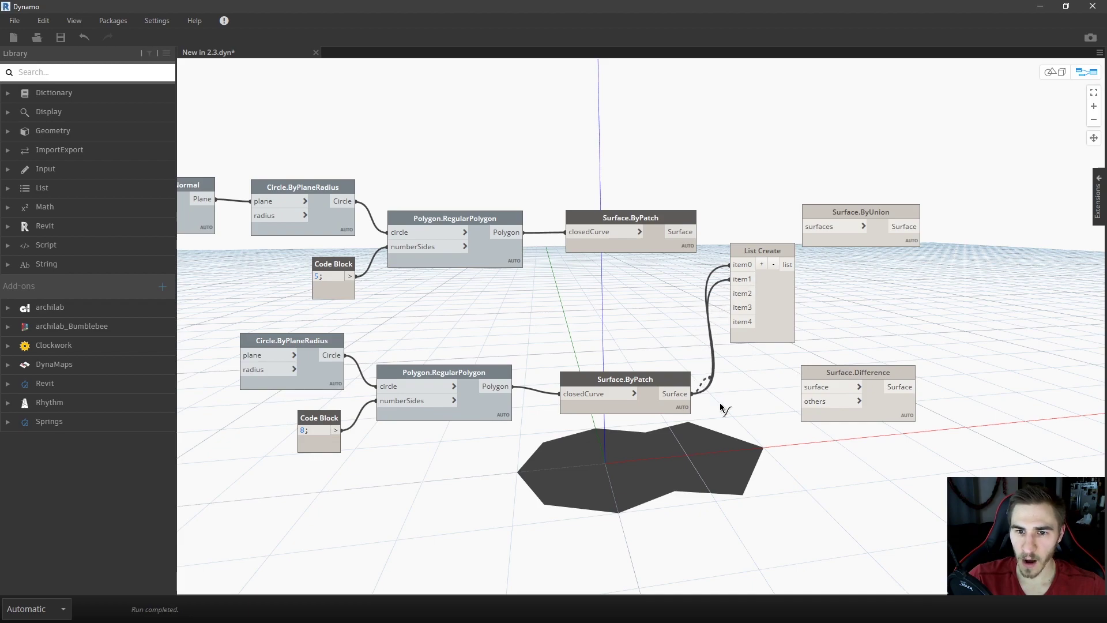
click(692, 394)
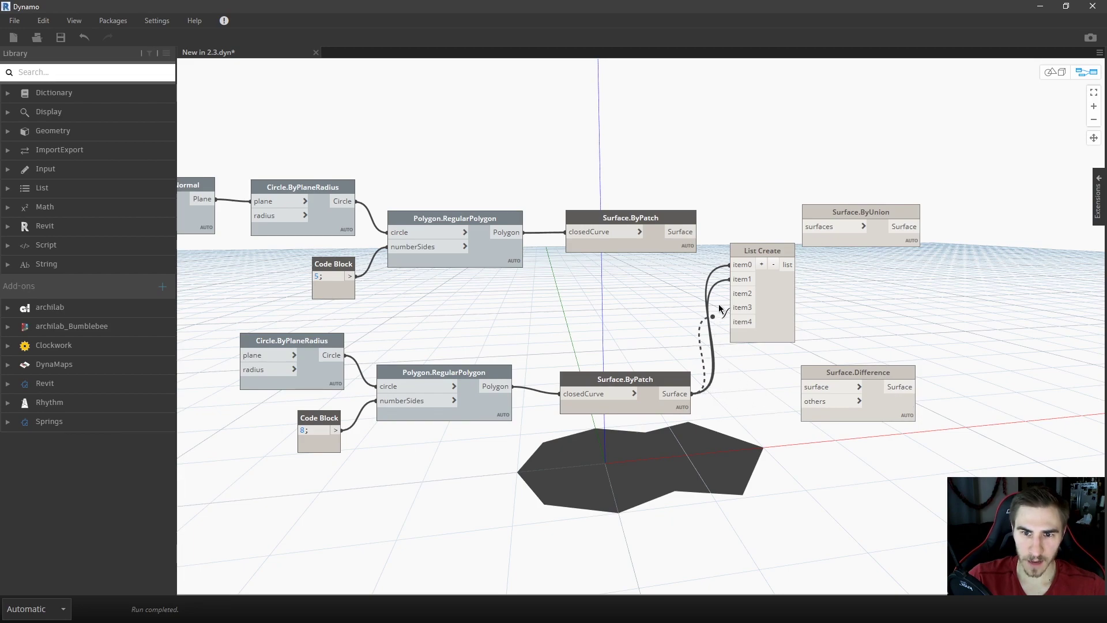
click(729, 294)
click(692, 394)
click(729, 308)
click(692, 394)
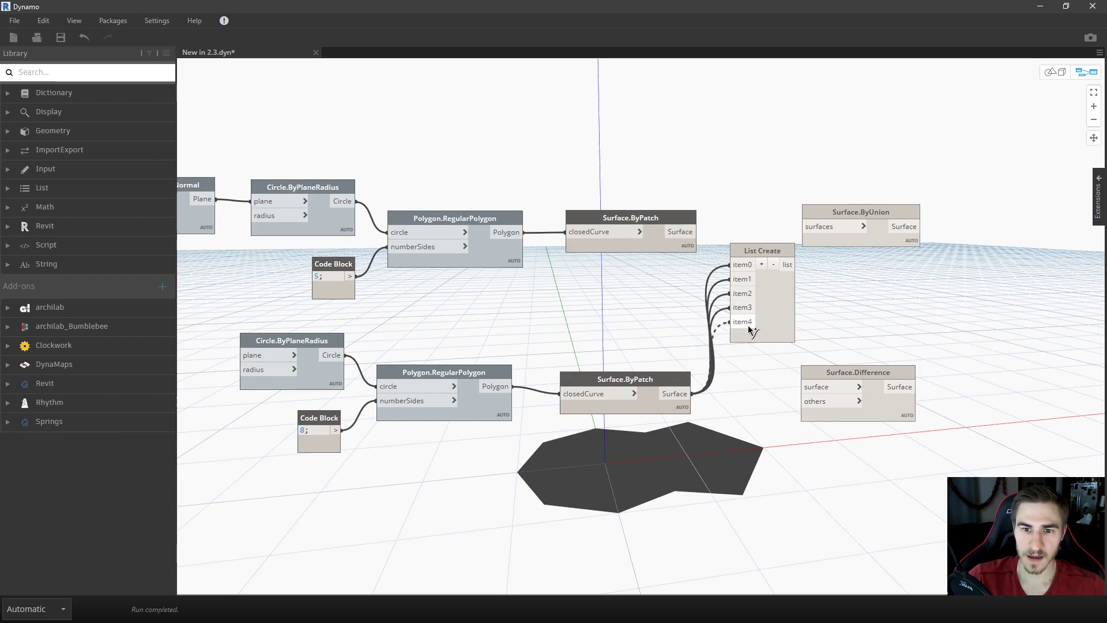
click(730, 321)
click(692, 394)
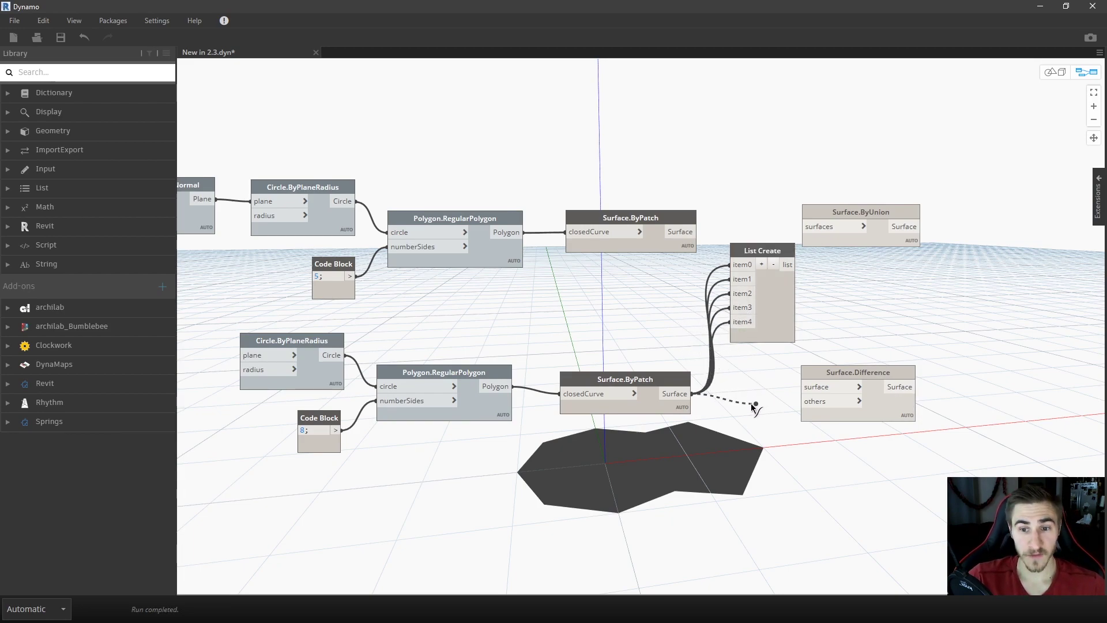
Try linking the surface to Surface.Difference and Surface.ByUnion, then undo those links.
click(801, 400)
click(692, 394)
click(825, 228)
click(801, 386)
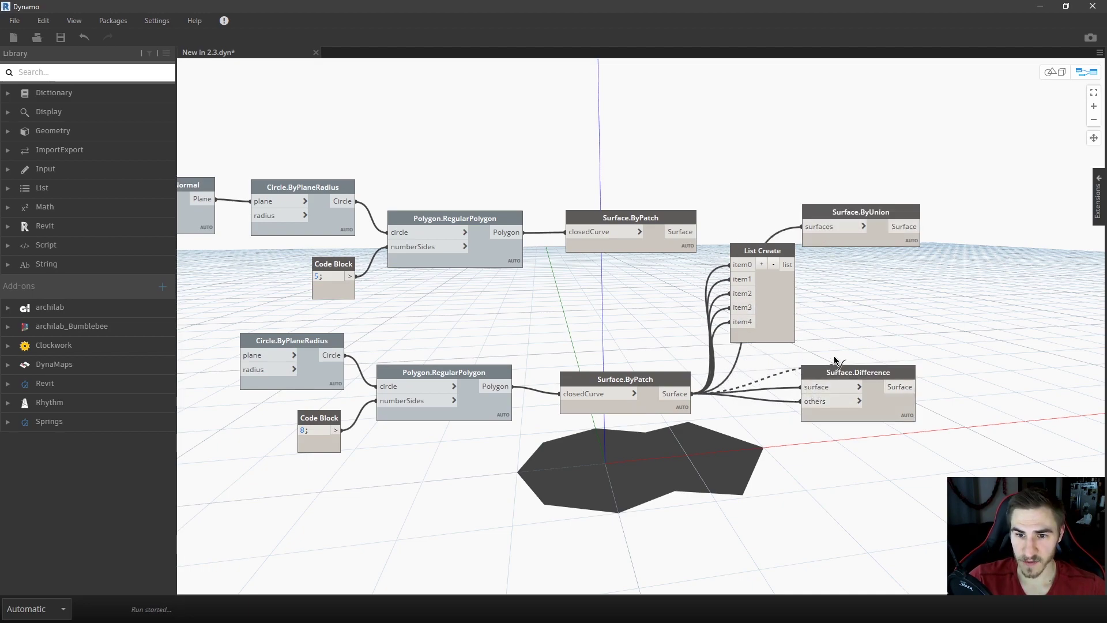
key(ctrl+z)
key(ctrl+z)
key(ctrl+z)
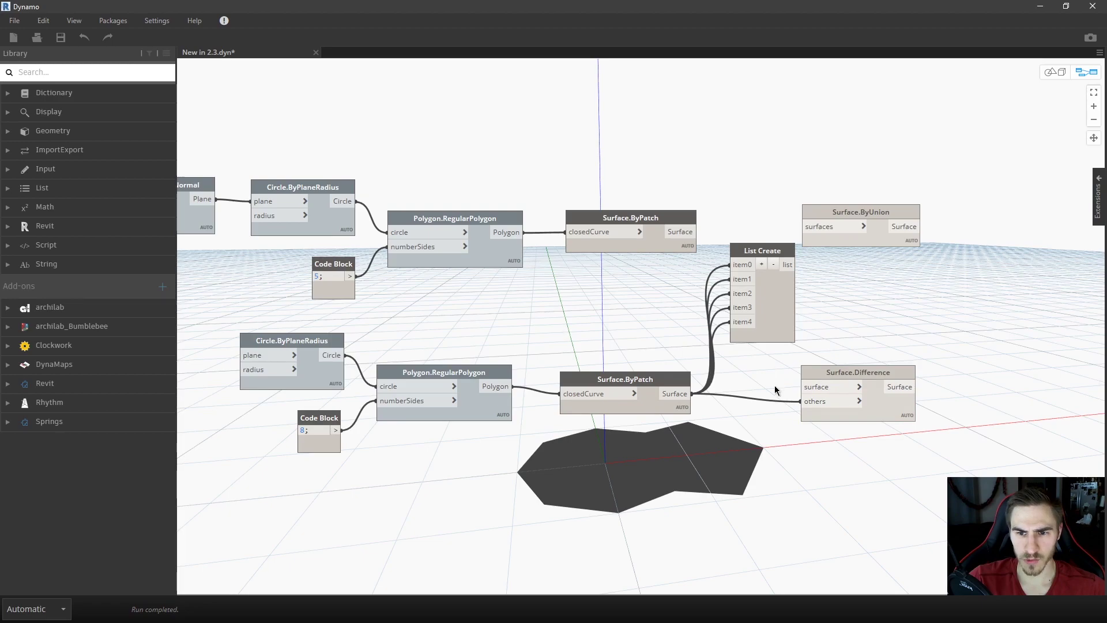
Reduce List Create to item0 and item1 and detach the surface wire from item0.
mouse_move(754, 322)
click(773, 264)
click(774, 264)
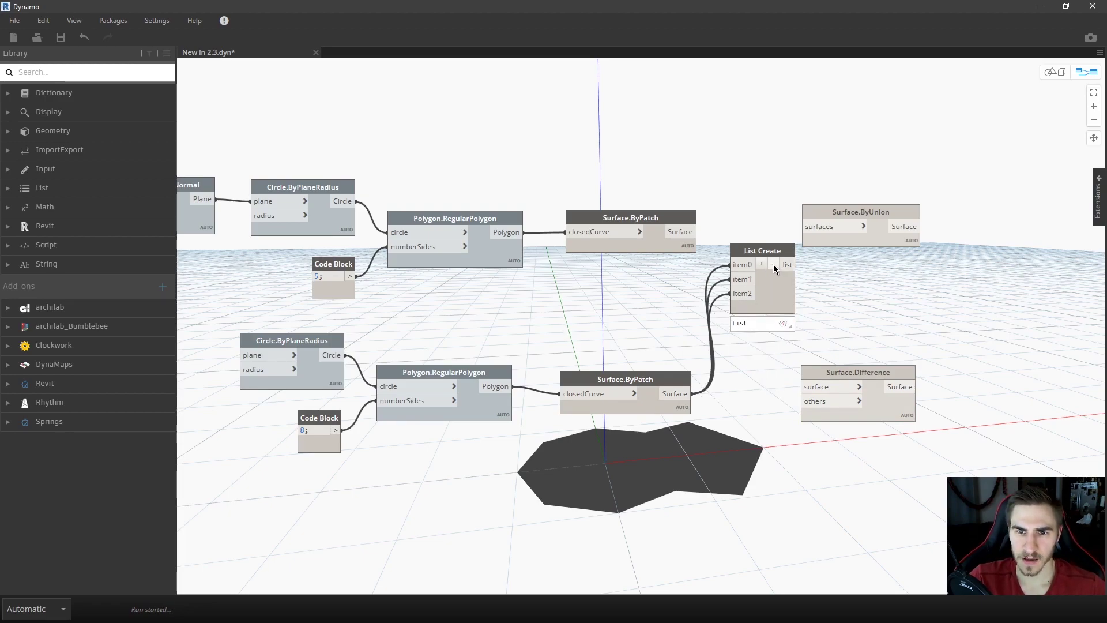
click(774, 264)
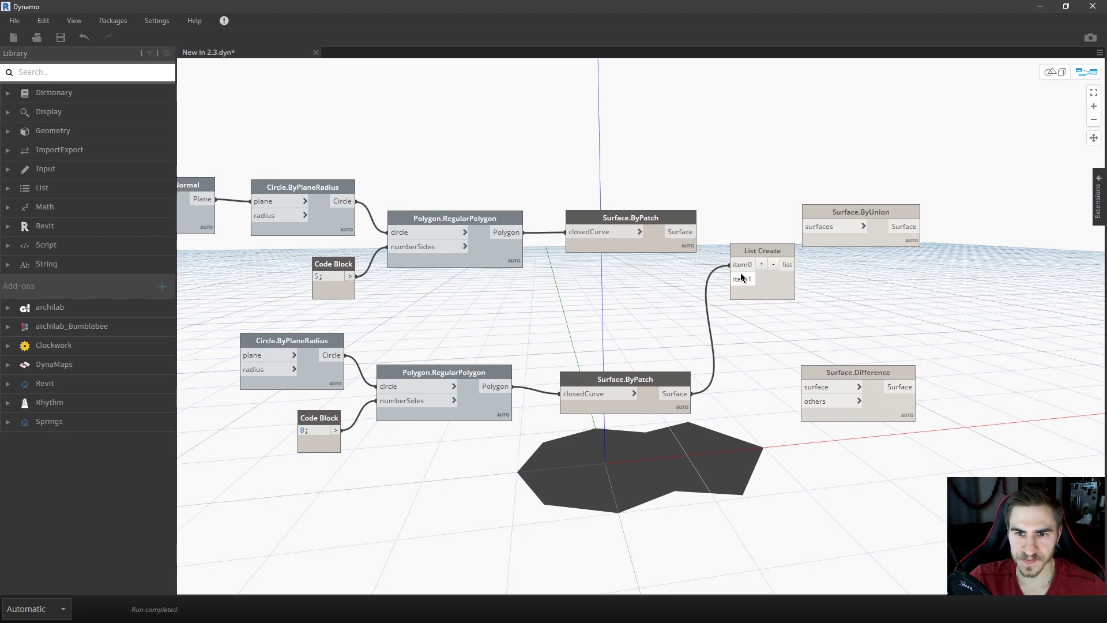
drag(730, 264, 715, 280)
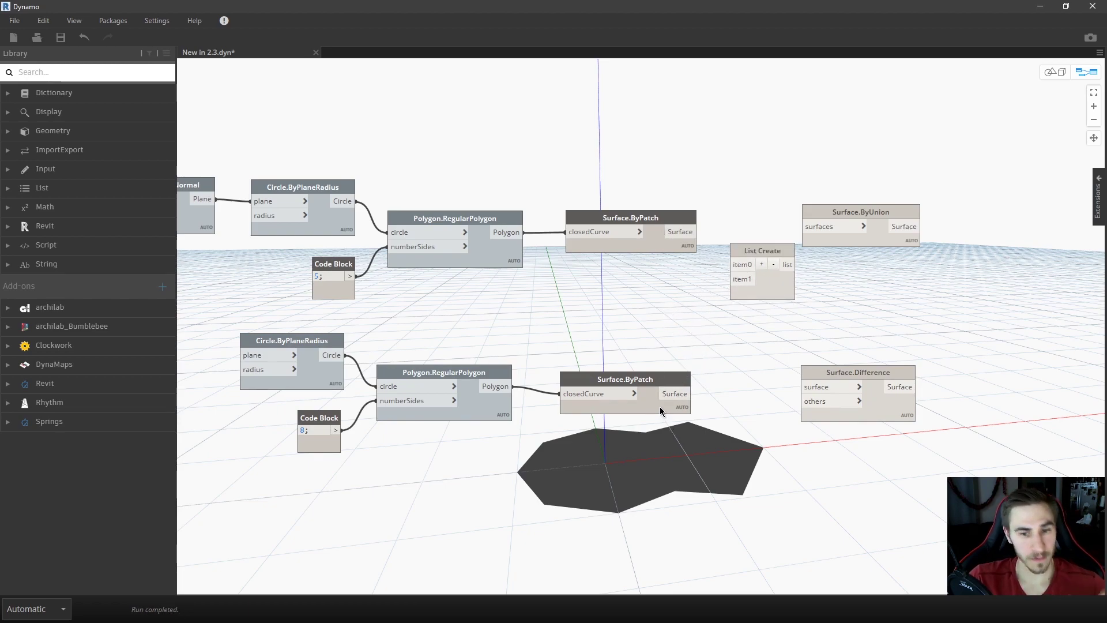
Preview each Surface.ByPatch surface, then move List Create down and left.
click(658, 385)
click(671, 233)
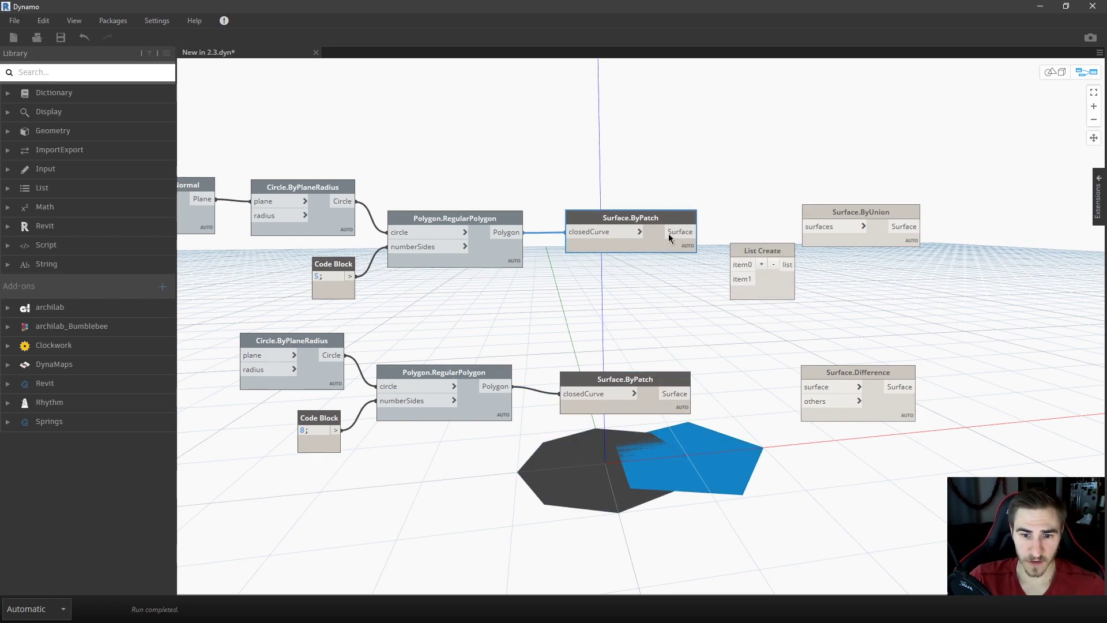
click(680, 353)
middle_drag(675, 355, 659, 360)
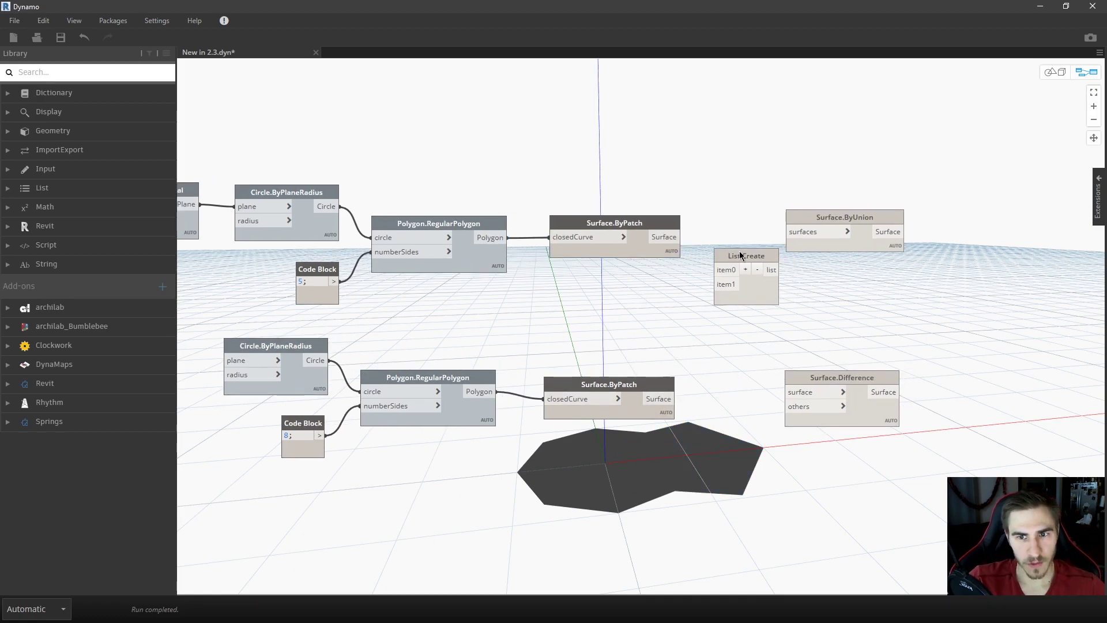
drag(772, 258, 751, 291)
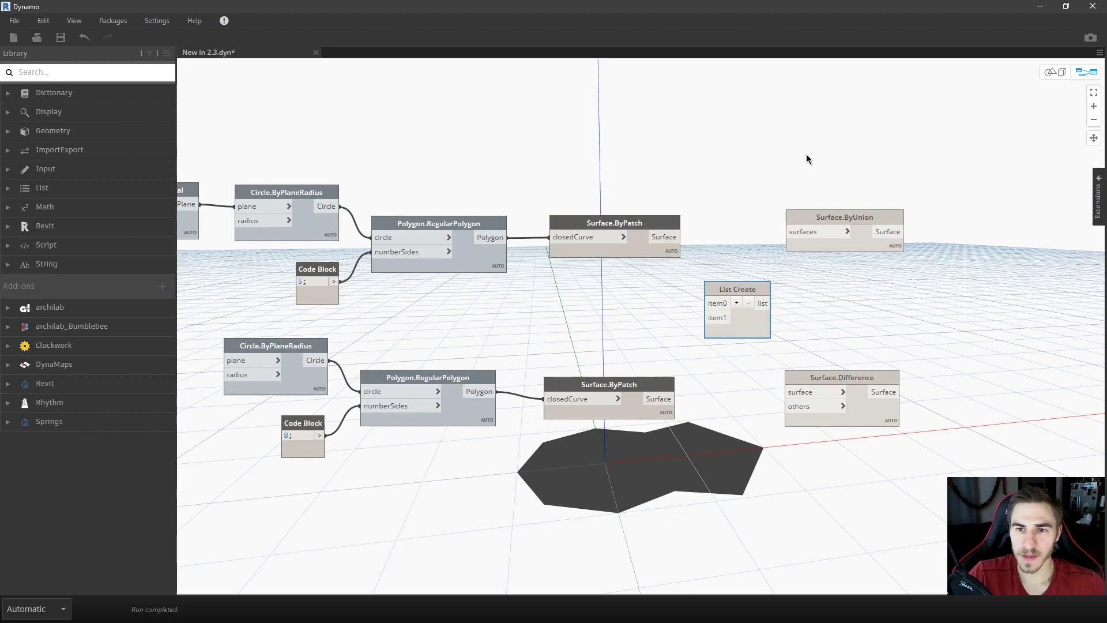
middle_drag(885, 246, 826, 267)
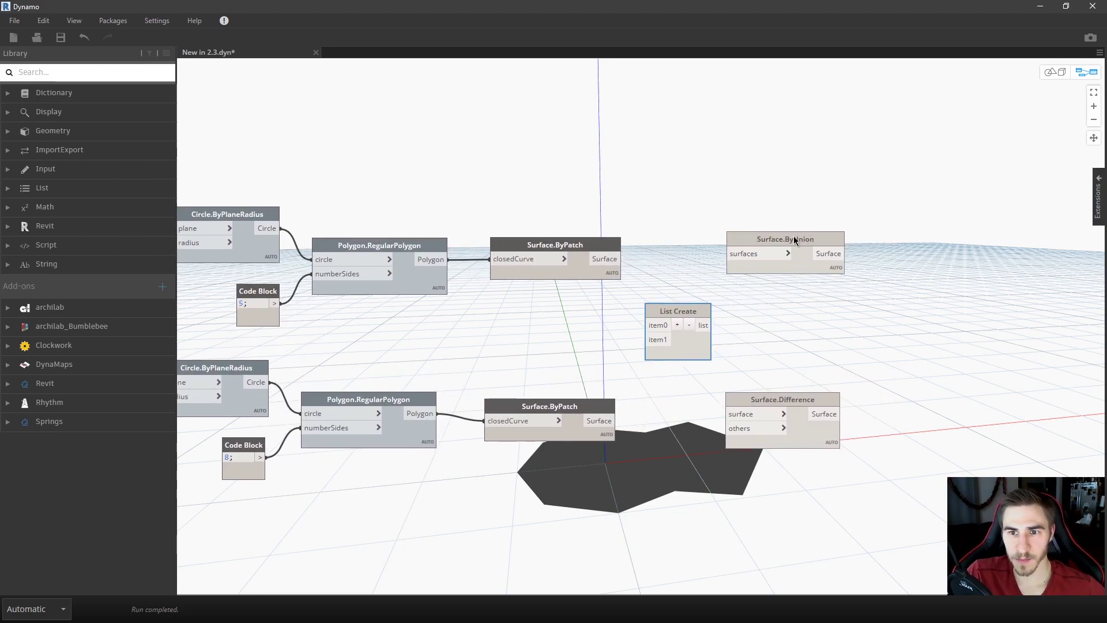
Browse Library Geometry > Surfaces > Surface and read the ByUnion and Difference descriptions.
click(9, 133)
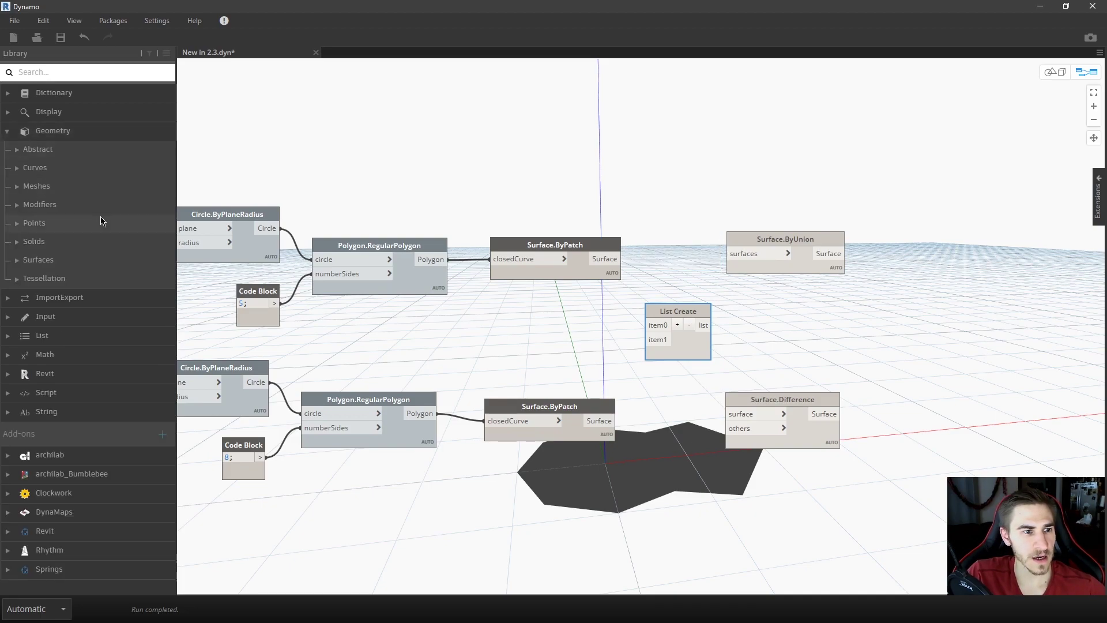
click(14, 259)
click(21, 315)
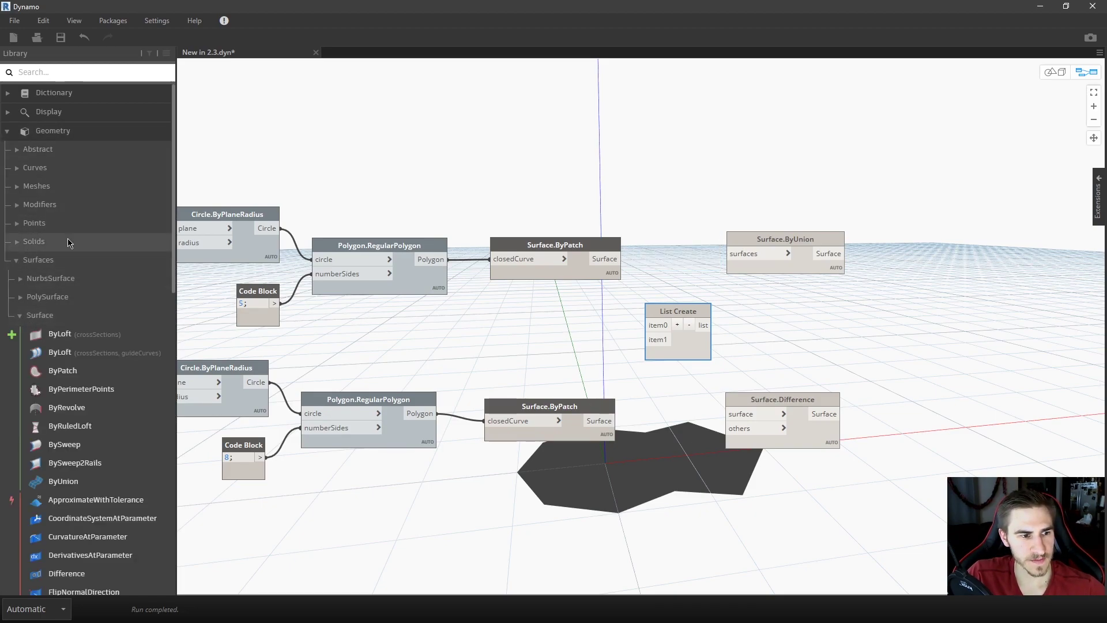
scroll(70, 314, down, 5)
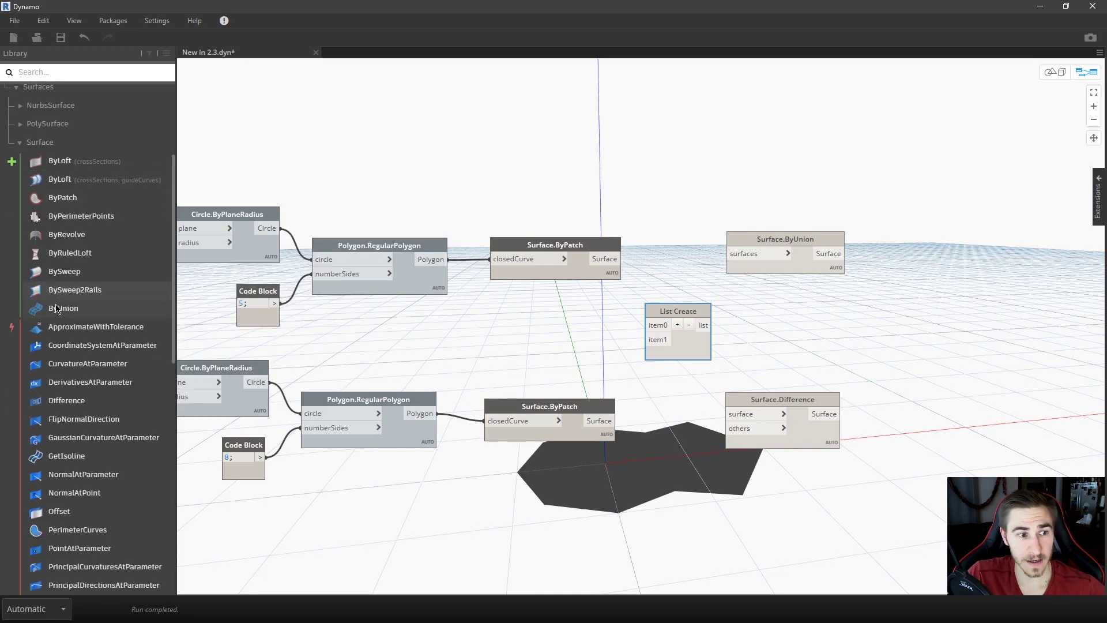
mouse_move(79, 313)
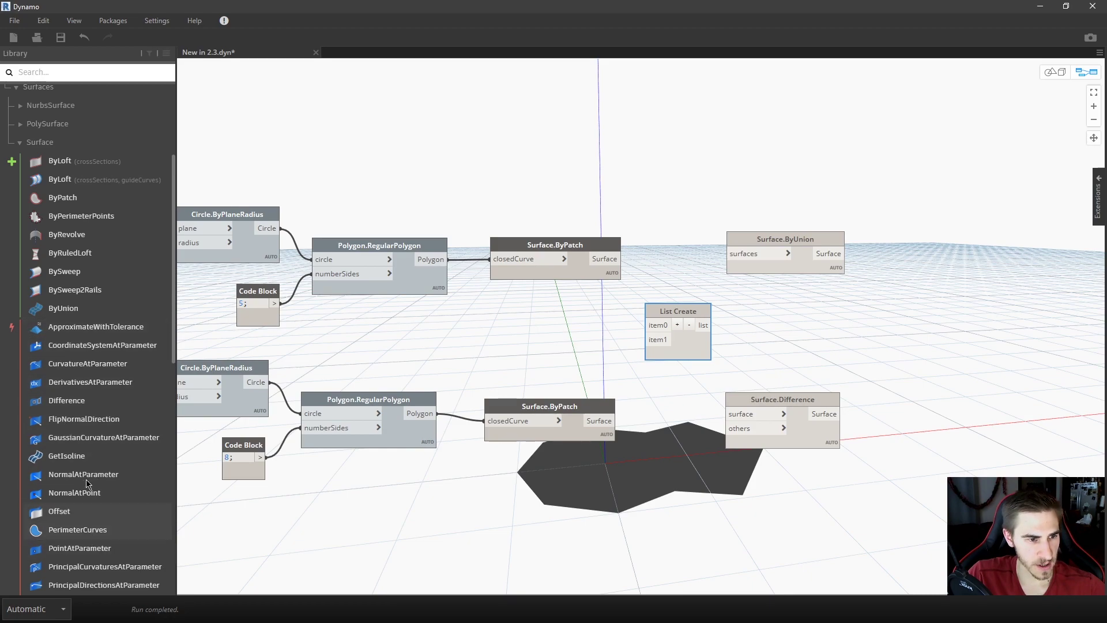
mouse_move(94, 409)
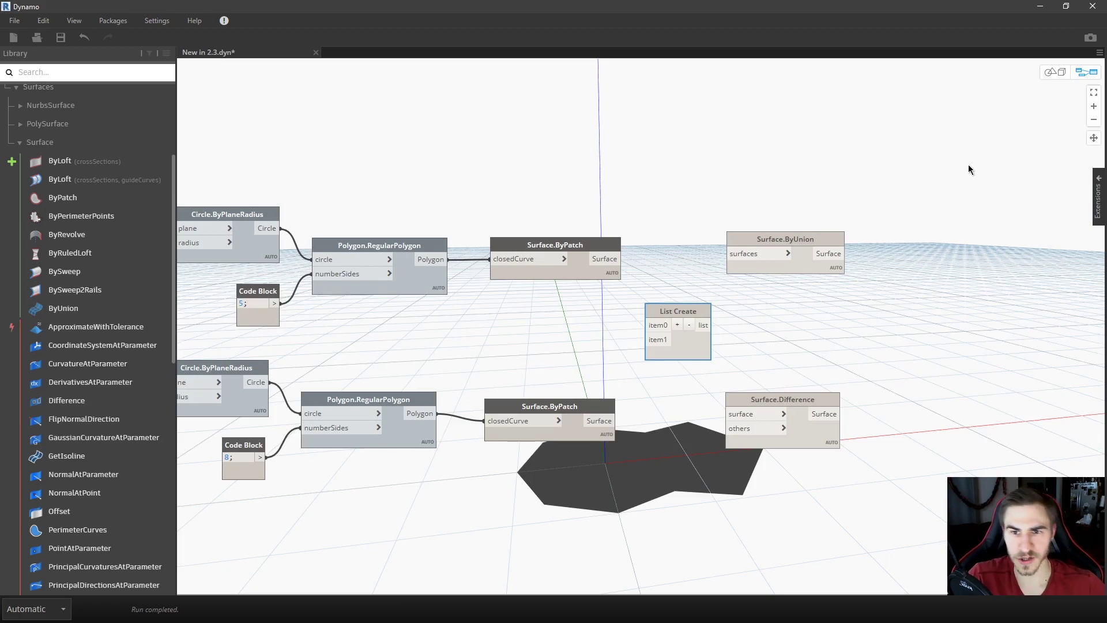
Nudge Surface.ByUnion and List Create right and preview both Surface.ByPatch surfaces.
drag(778, 240, 796, 240)
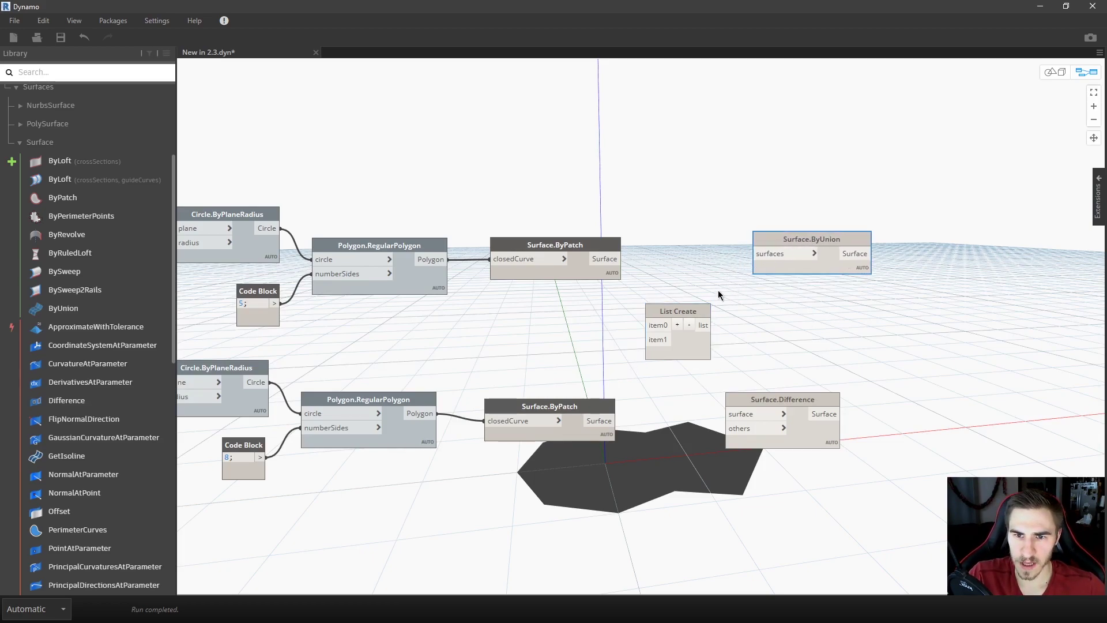
drag(683, 310, 699, 307)
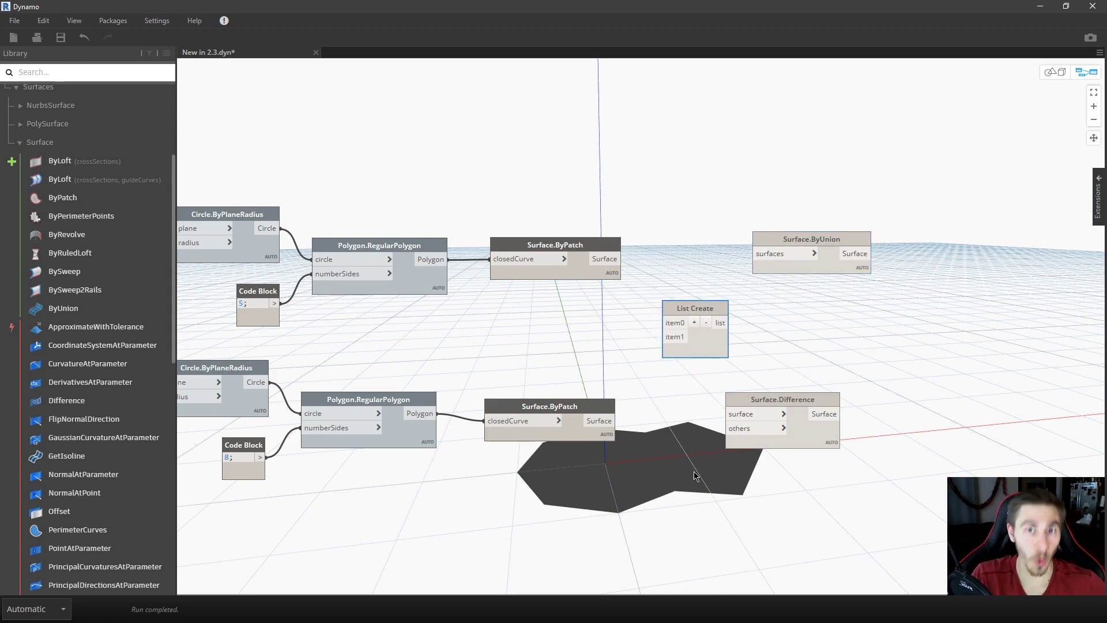
click(568, 243)
click(569, 407)
click(698, 296)
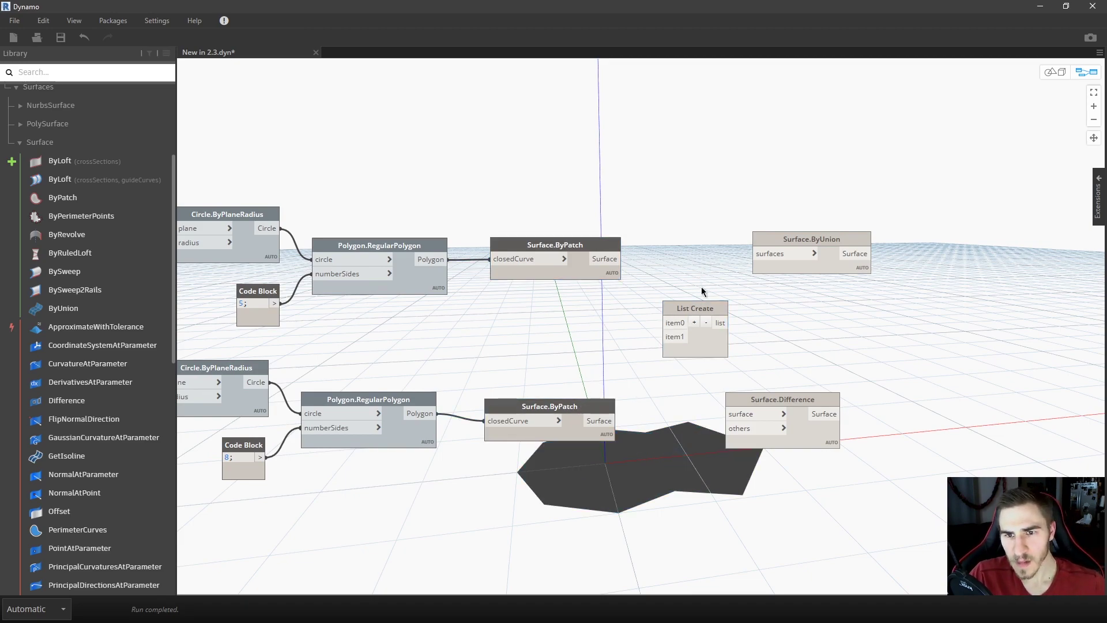
click(574, 245)
Wire the upper Surface.ByPatch into Surface.ByUnion's surfaces input, after trying the lower one.
click(619, 258)
click(759, 255)
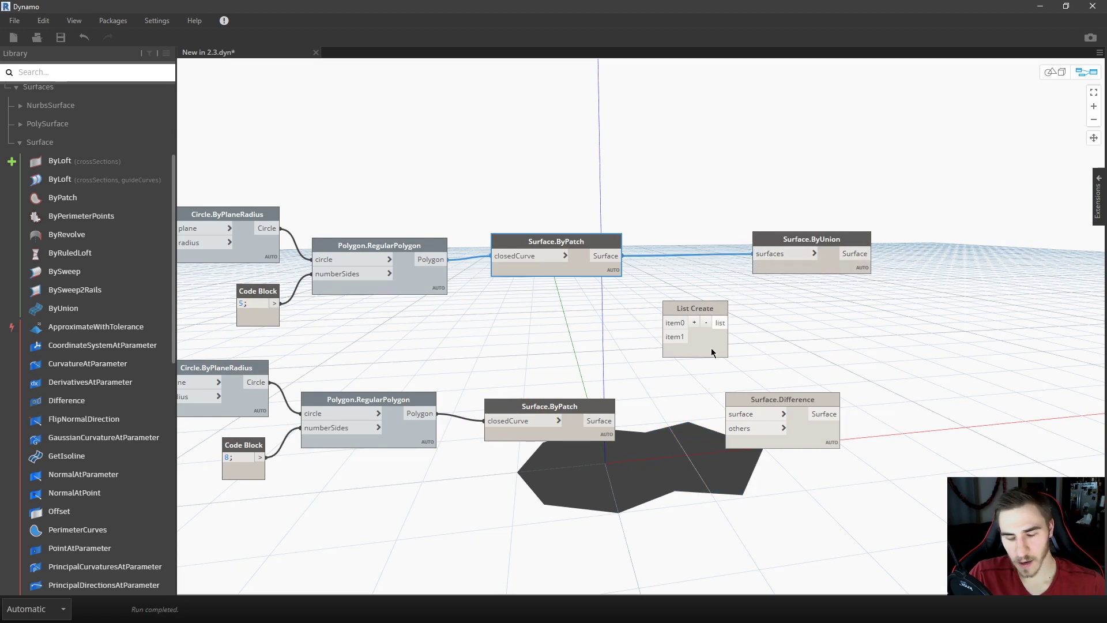
drag(695, 313, 696, 316)
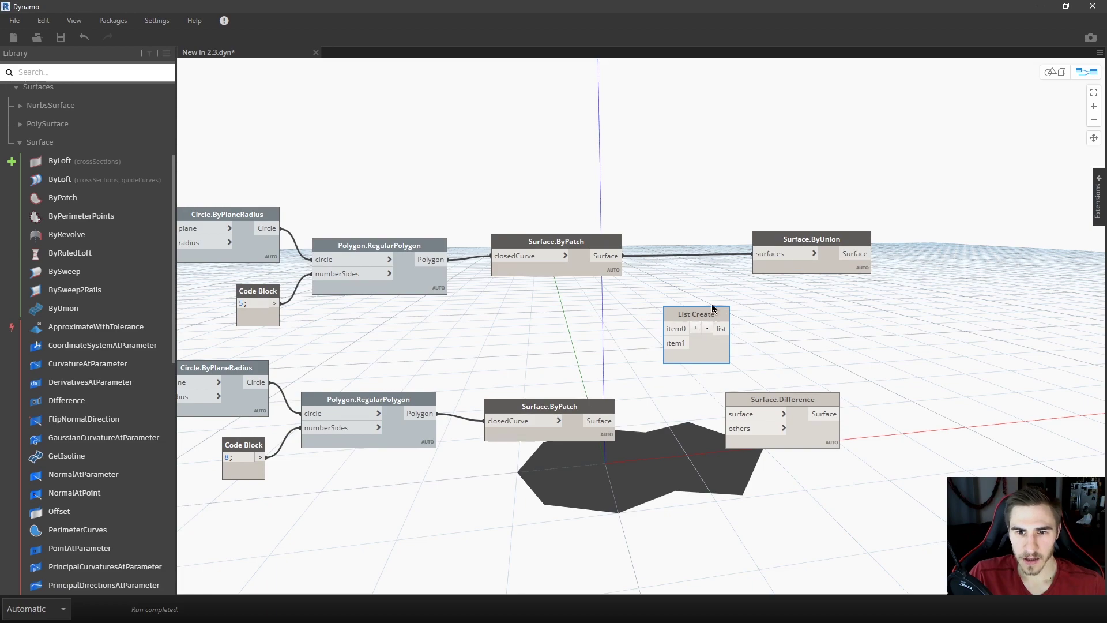
drag(648, 285, 692, 291)
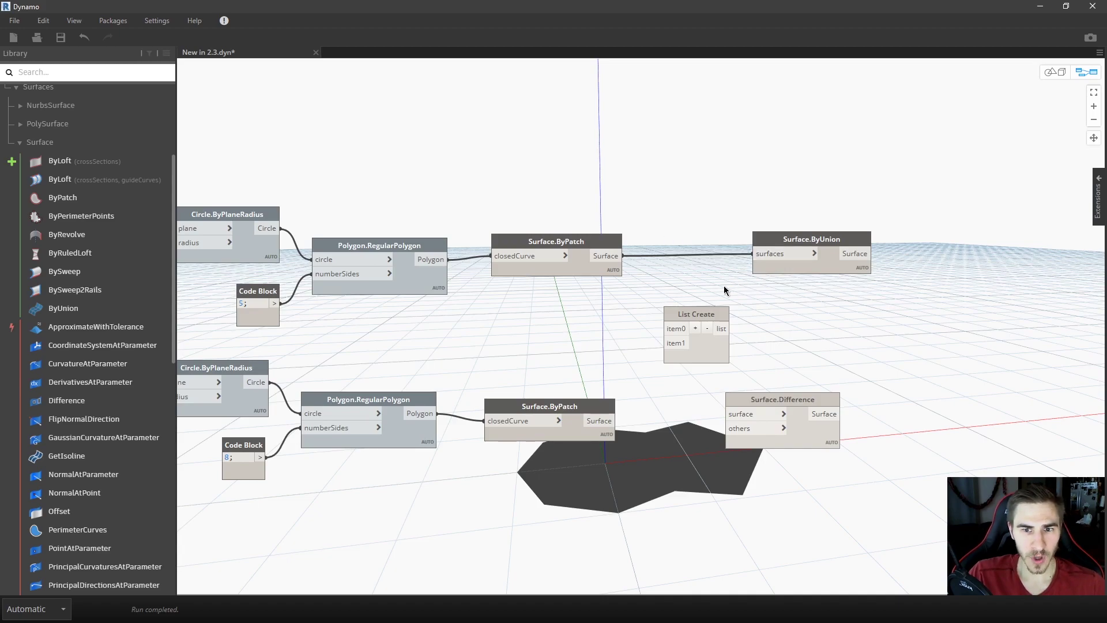
click(616, 421)
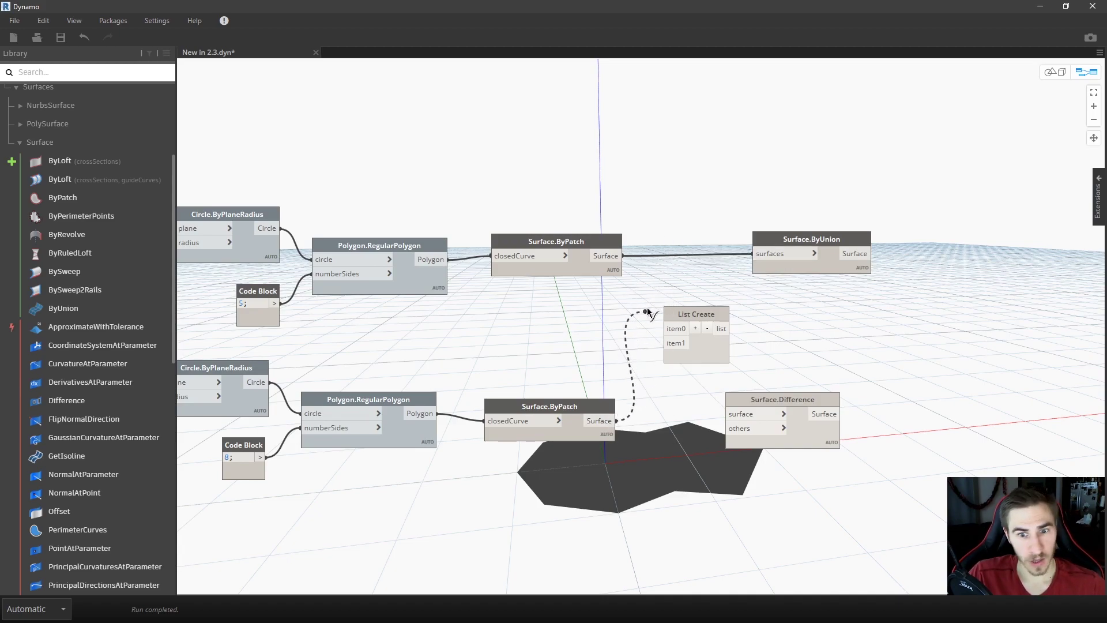
click(770, 254)
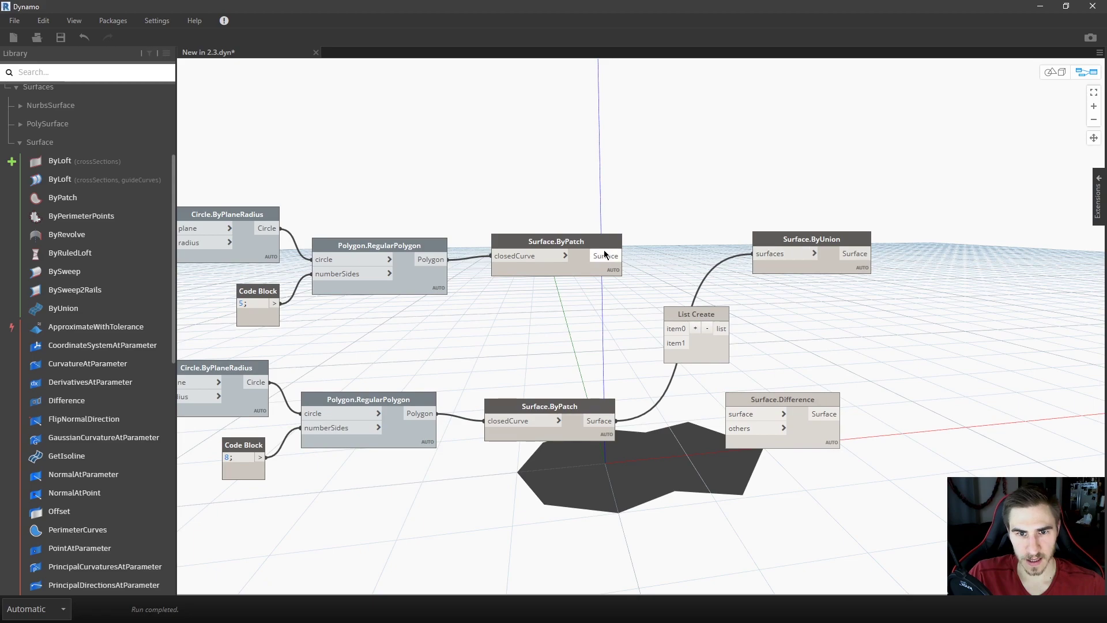
click(771, 256)
click(624, 255)
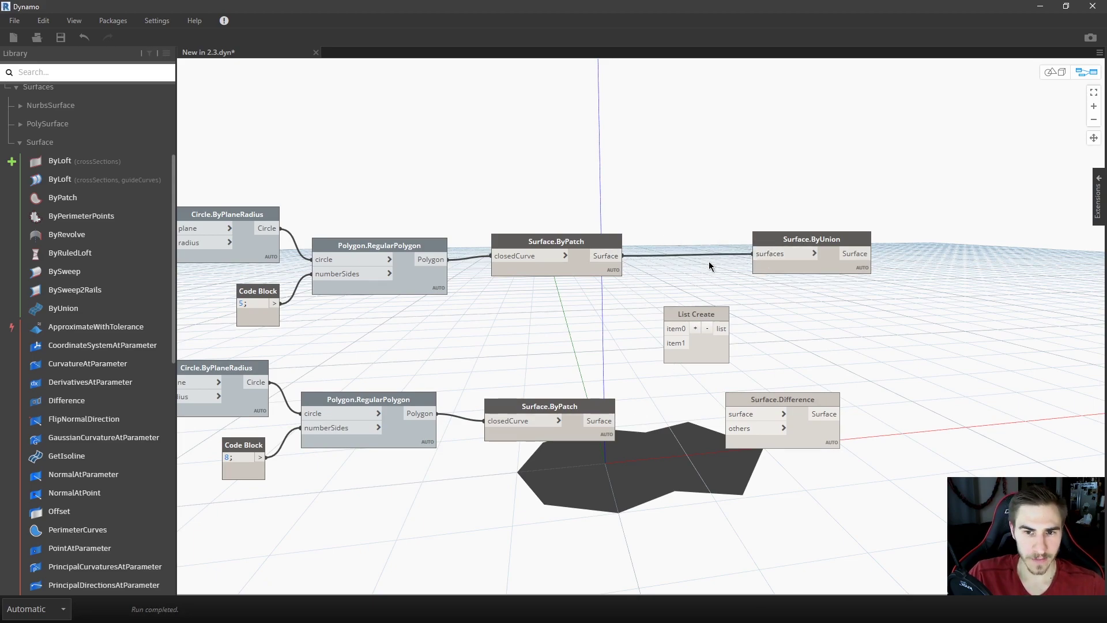
Wire the upper and lower Surface.ByPatch outputs into List Create item0 and item1.
click(624, 256)
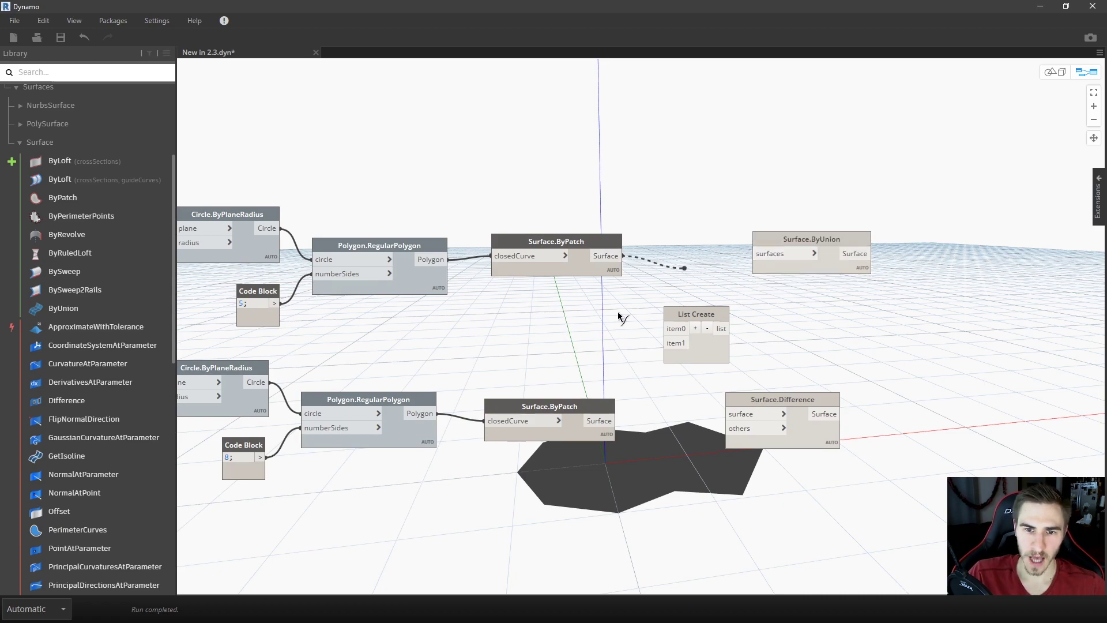
click(676, 333)
click(615, 421)
click(678, 343)
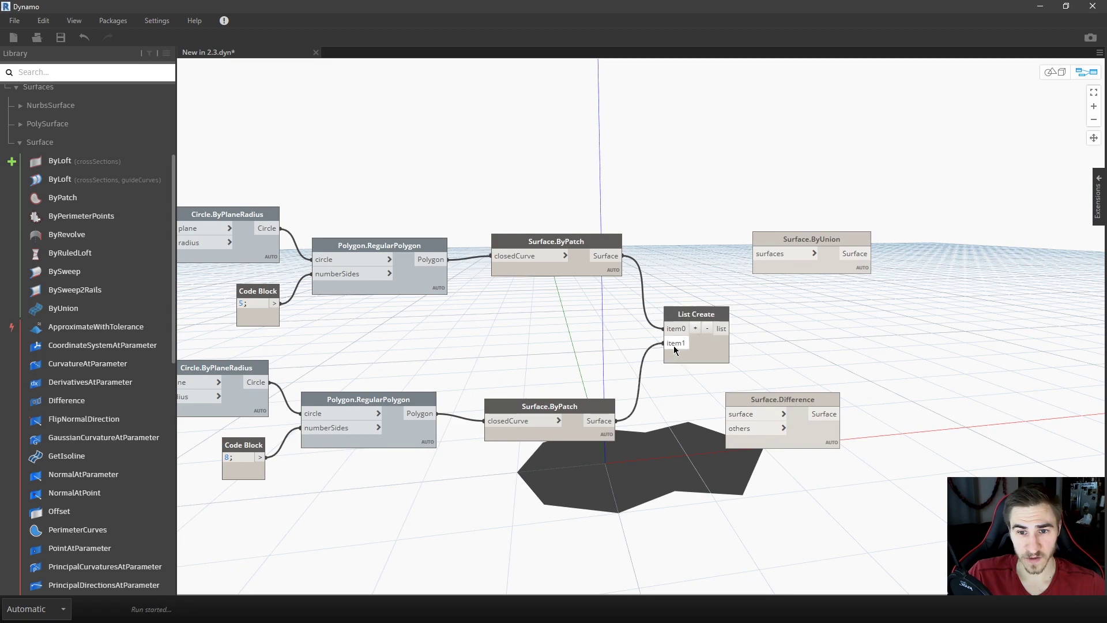
drag(692, 318, 683, 313)
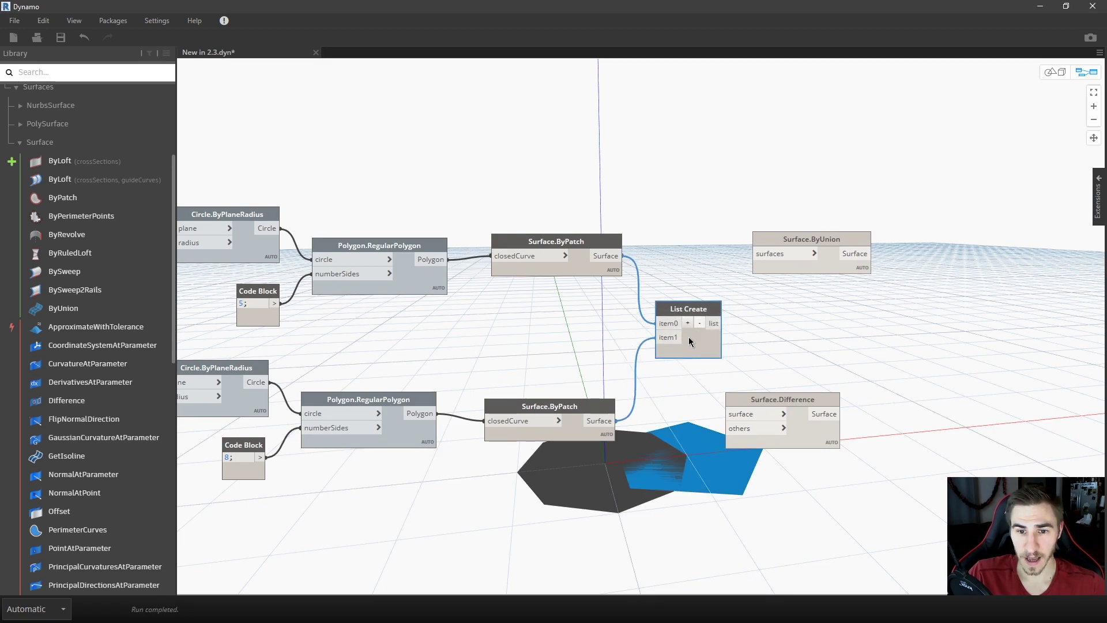
mouse_move(691, 348)
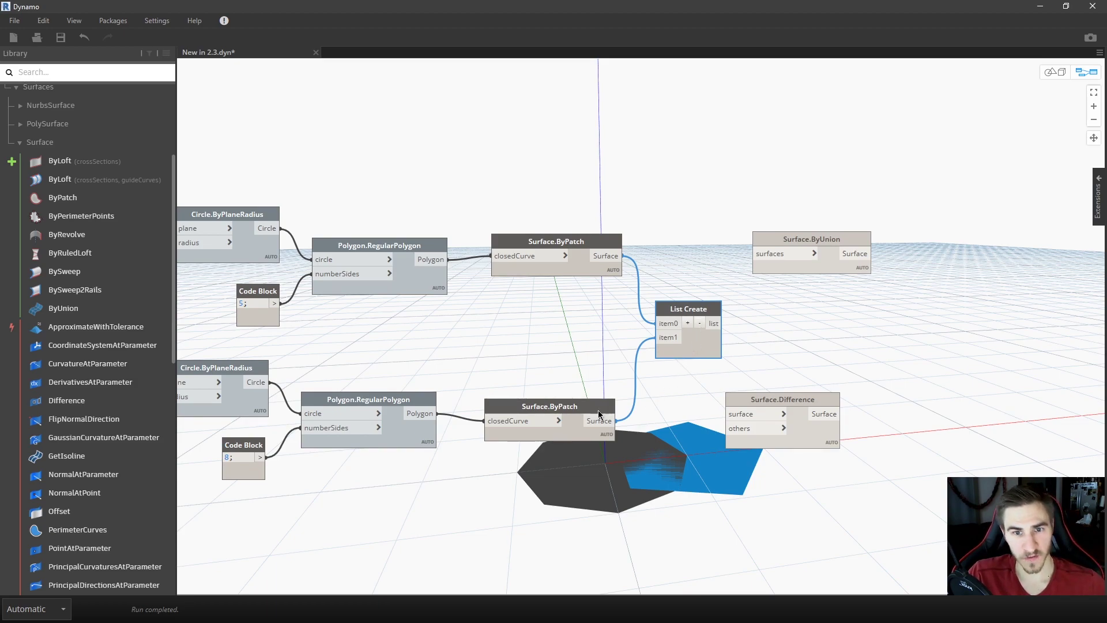
Turn off Preview on both Surface.ByPatch nodes and view List Create's two-surface list.
click(569, 247)
right_click(577, 237)
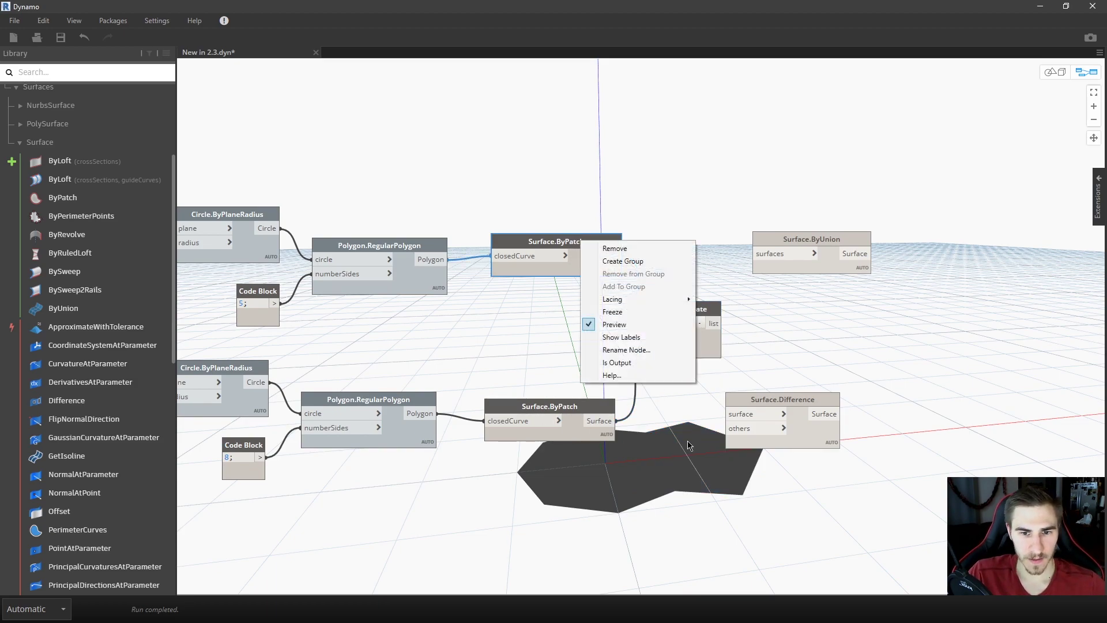
click(622, 323)
click(569, 408)
right_click(572, 407)
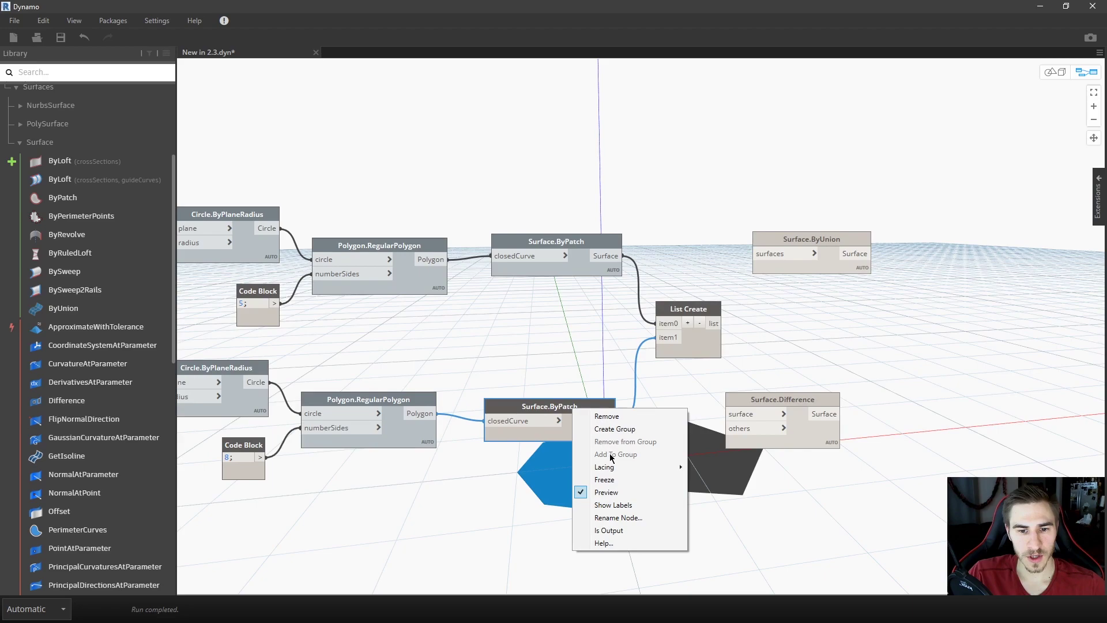
click(594, 490)
click(701, 345)
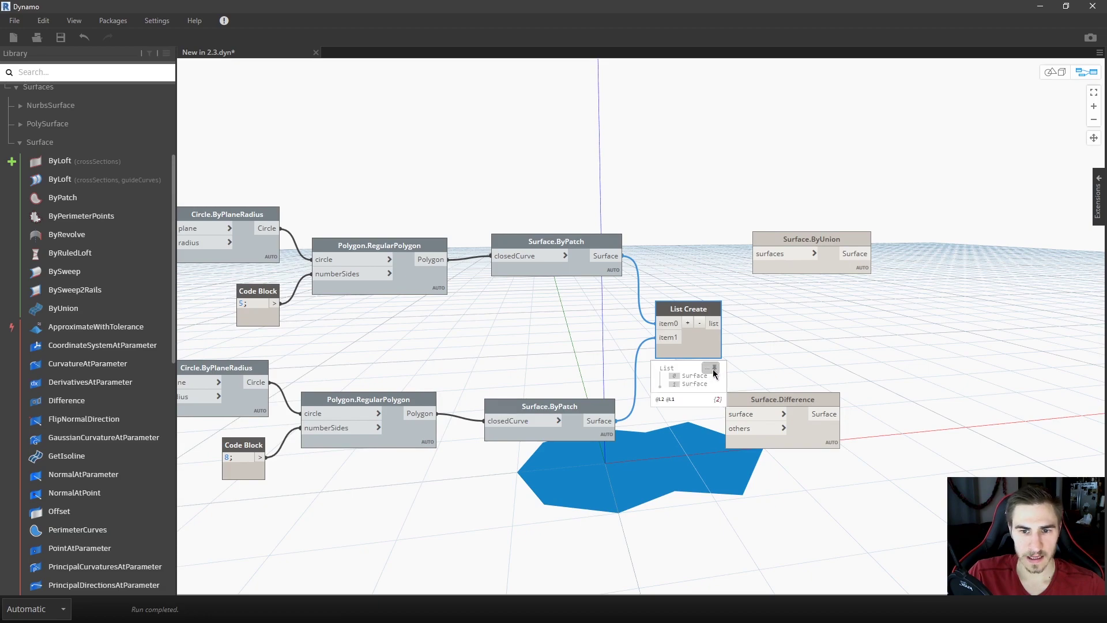
Place Surface.ByUnion beside List Create and feed the surface list into its surfaces input.
drag(696, 316, 693, 303)
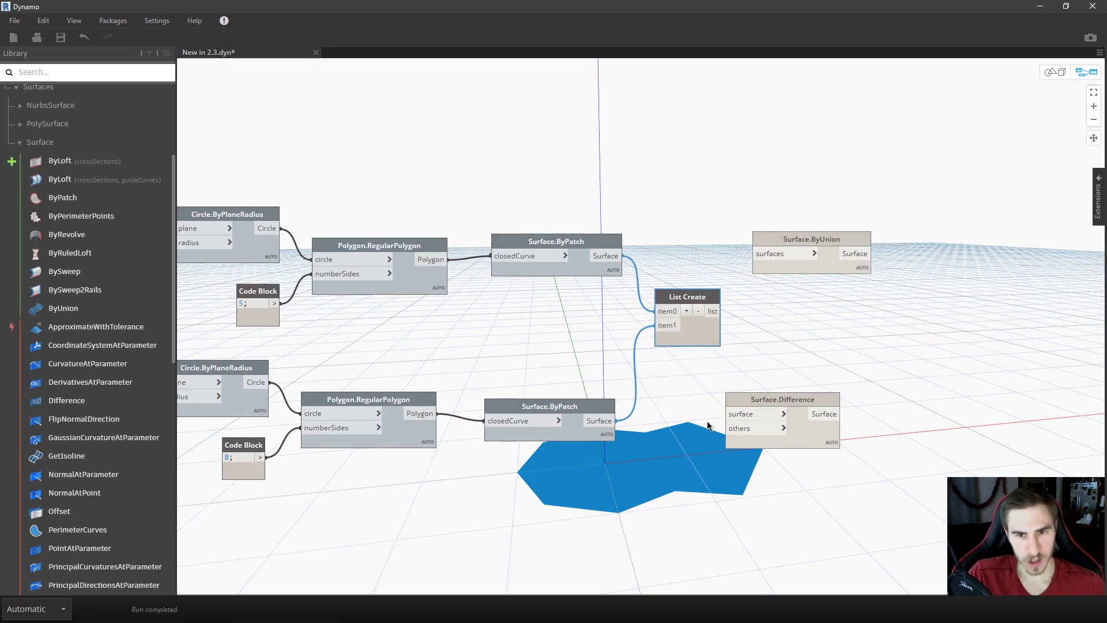
mouse_move(714, 357)
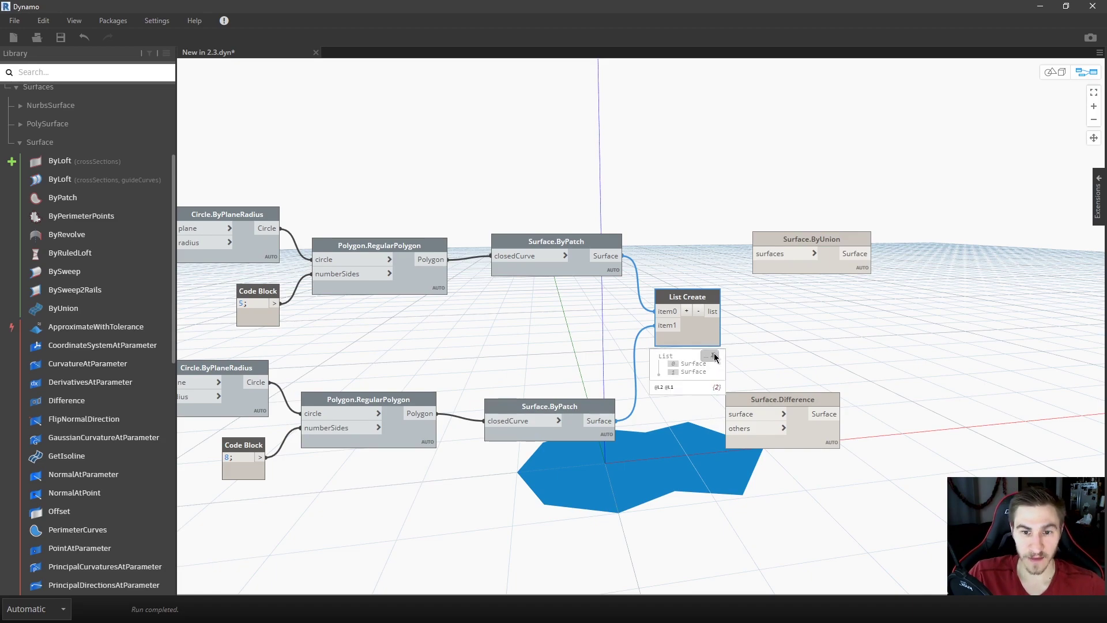
drag(718, 319, 718, 317)
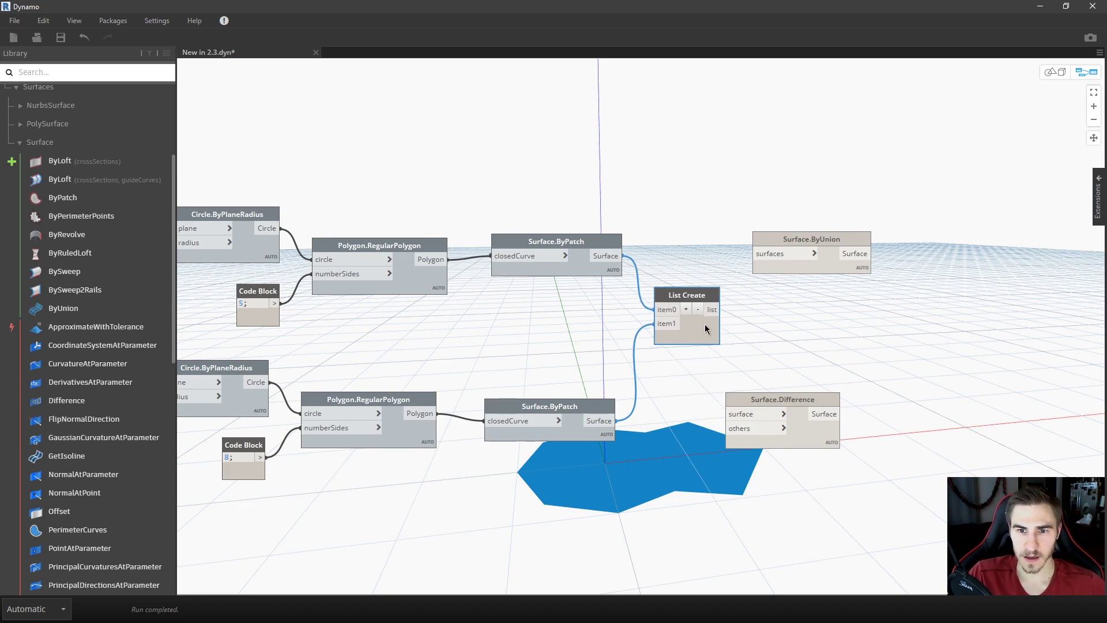
drag(797, 239, 804, 292)
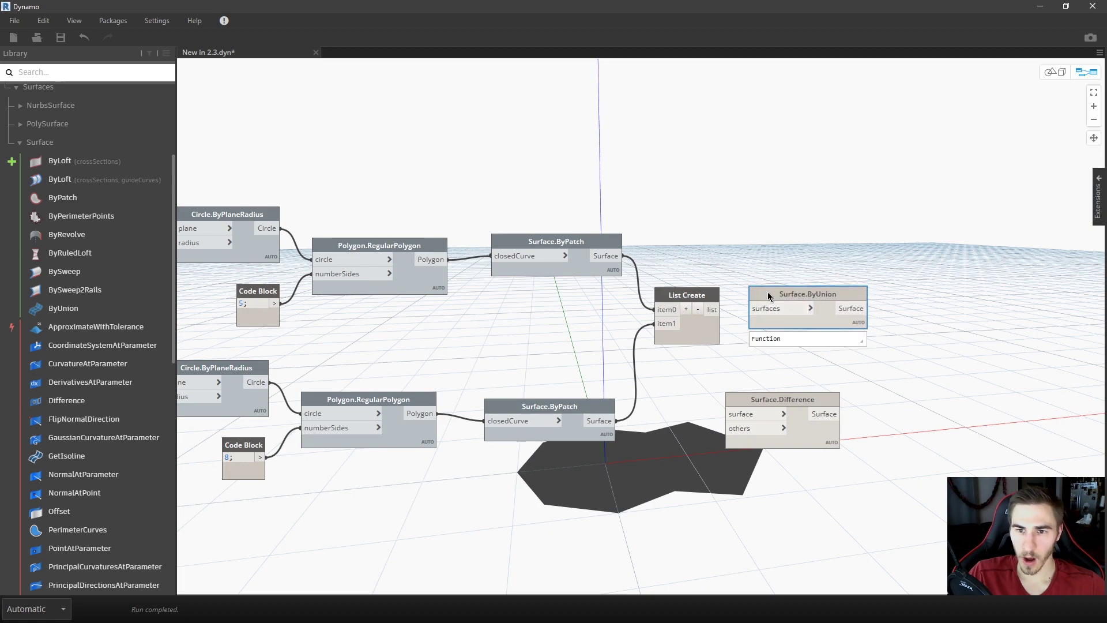
drag(719, 310, 761, 306)
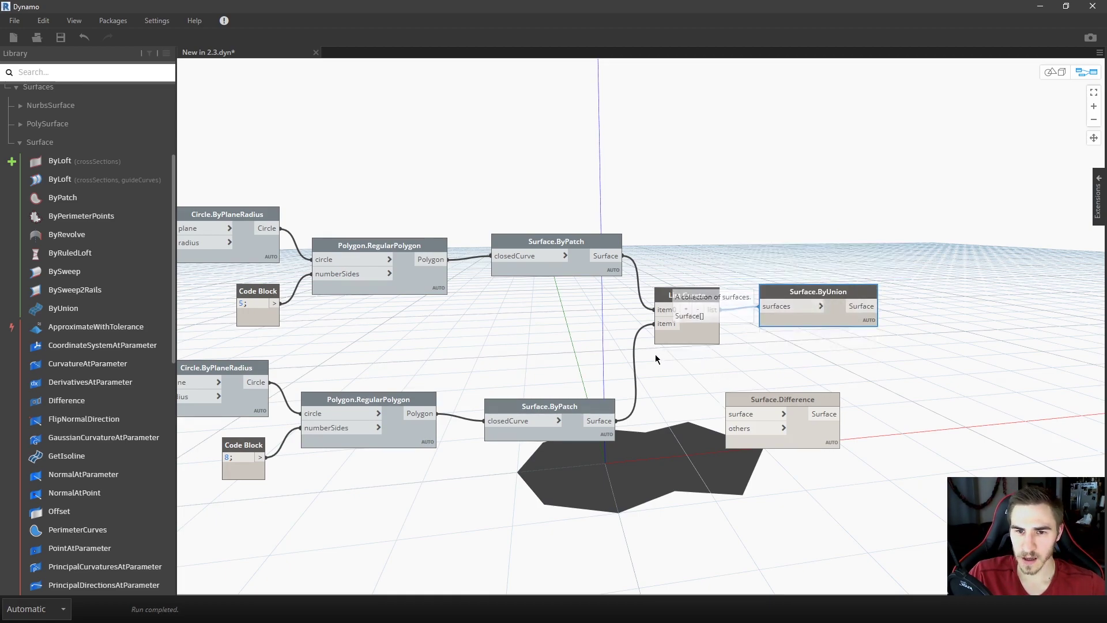
Turn off List Create's geometry preview and inspect the Surface.ByUnion result.
click(691, 335)
right_click(691, 333)
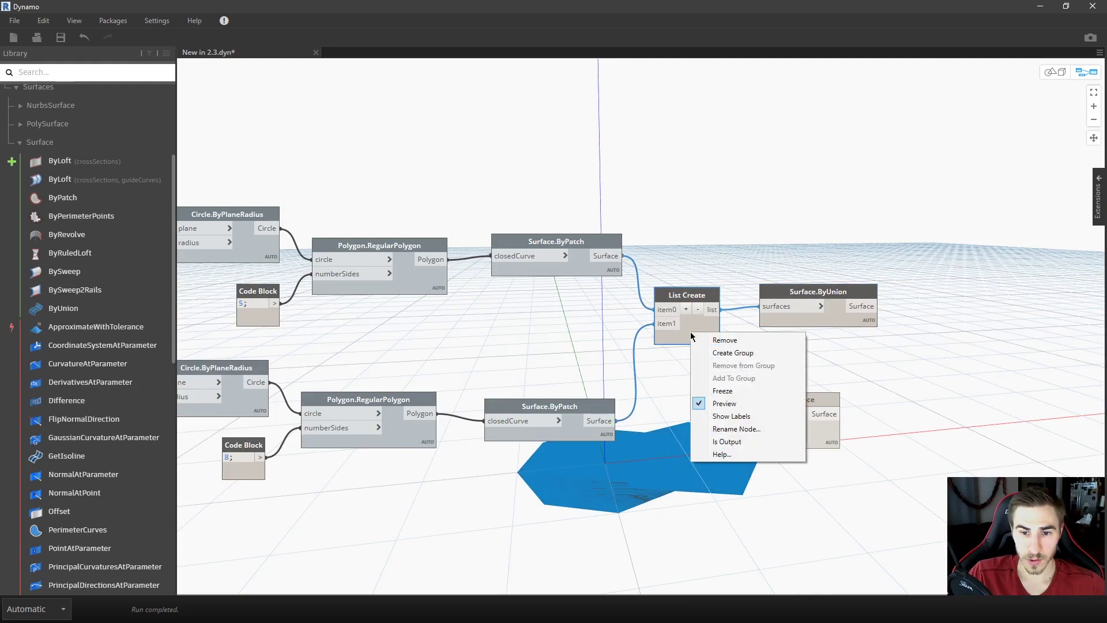
click(724, 404)
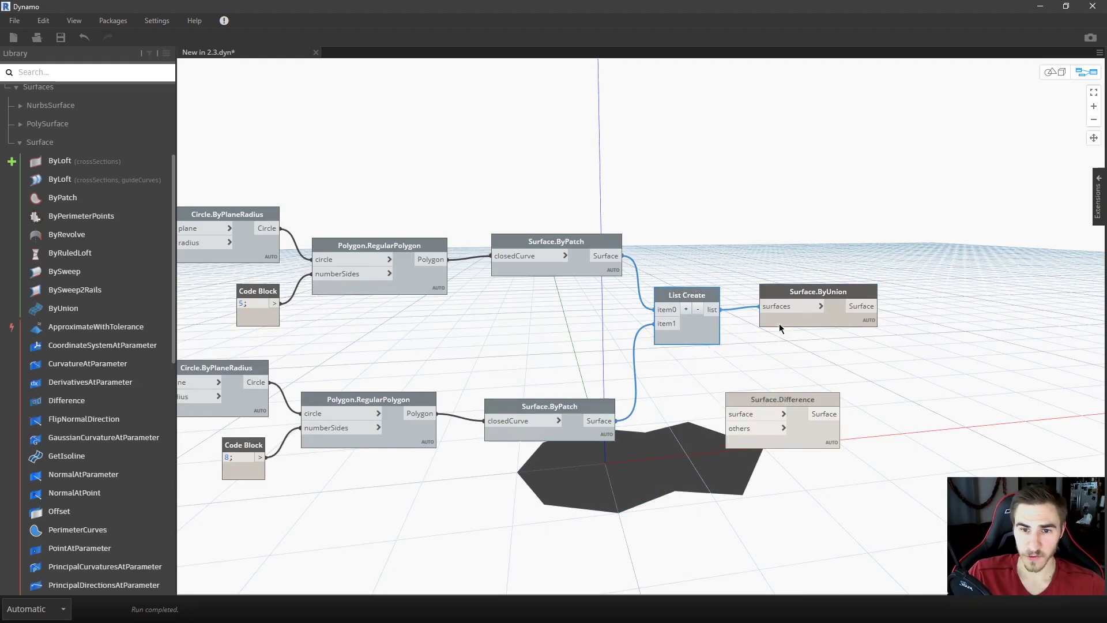
click(837, 293)
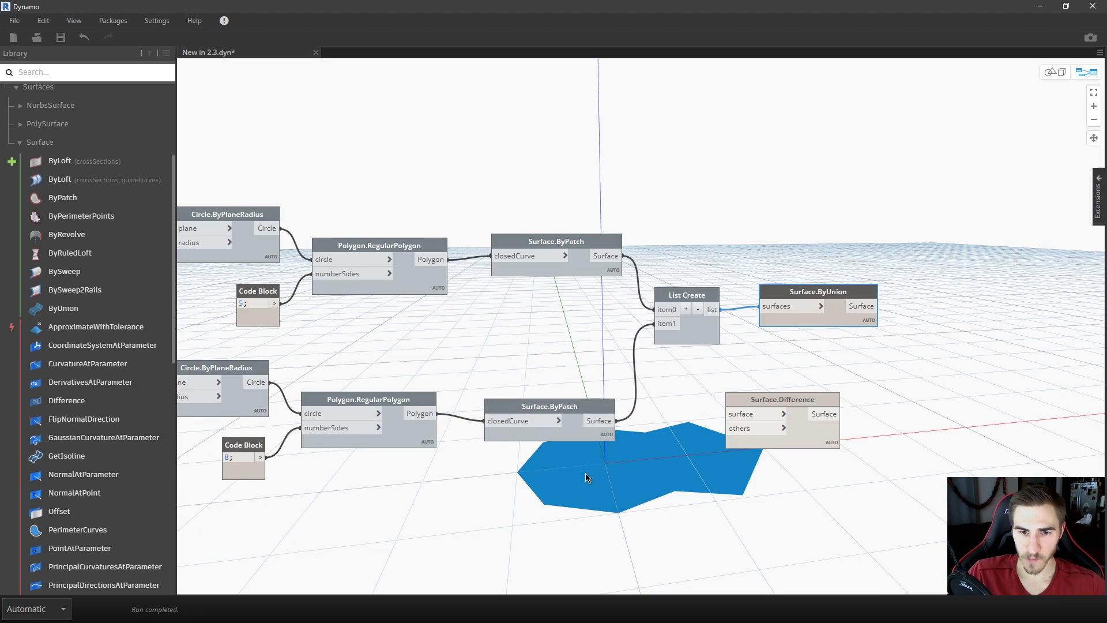
mouse_move(867, 322)
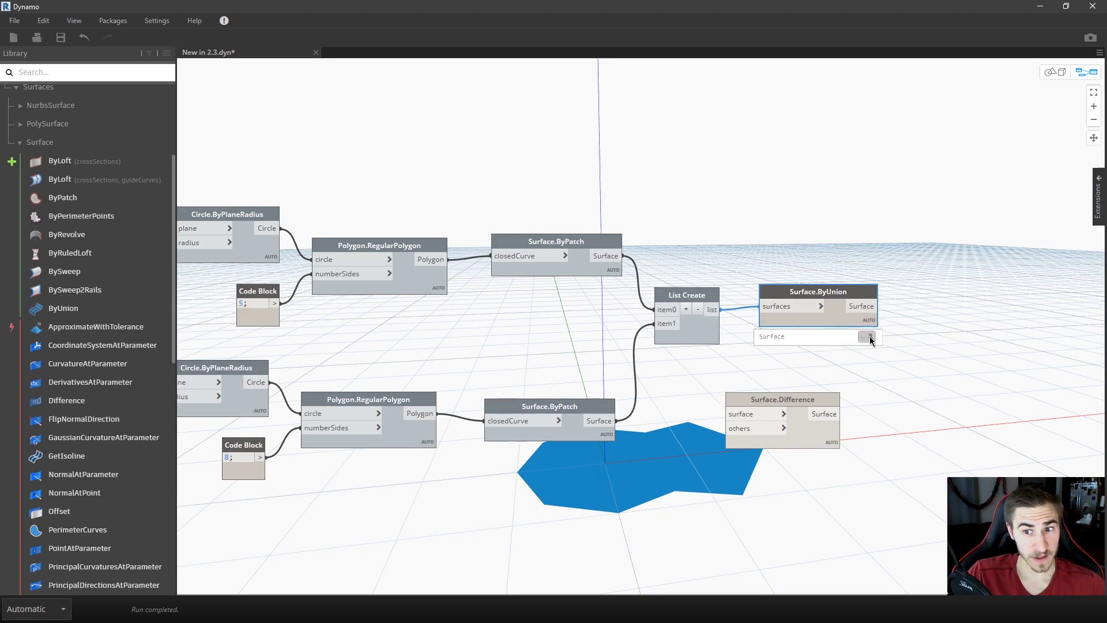
click(823, 237)
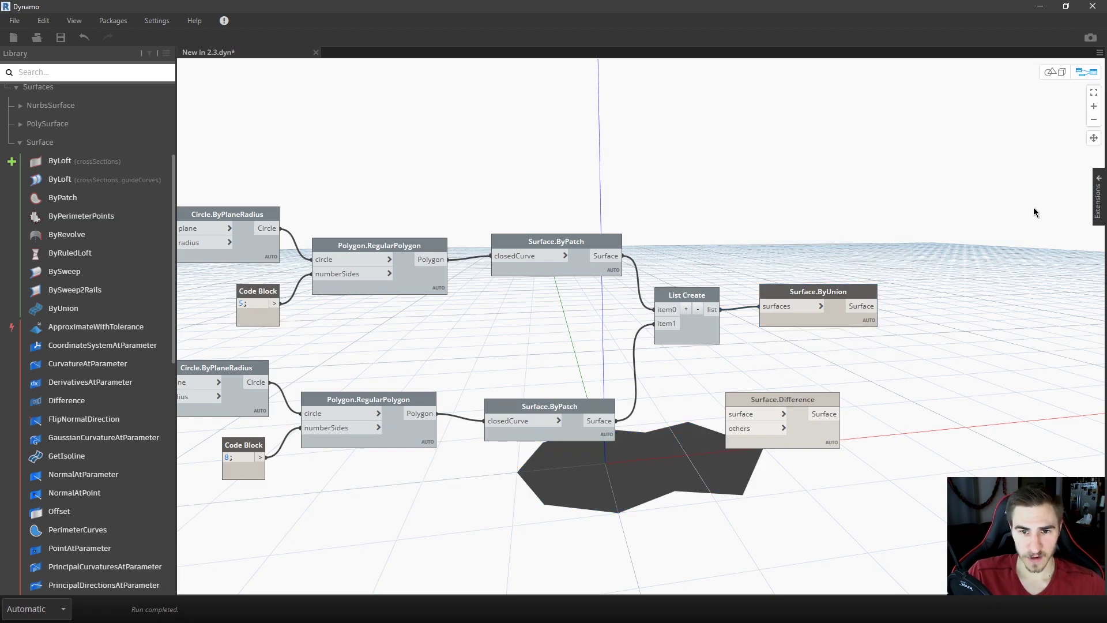
Hide Surface.ByUnion's preview, re-enable both ByPatch previews, and raise Surface.Difference slightly.
right_click(833, 313)
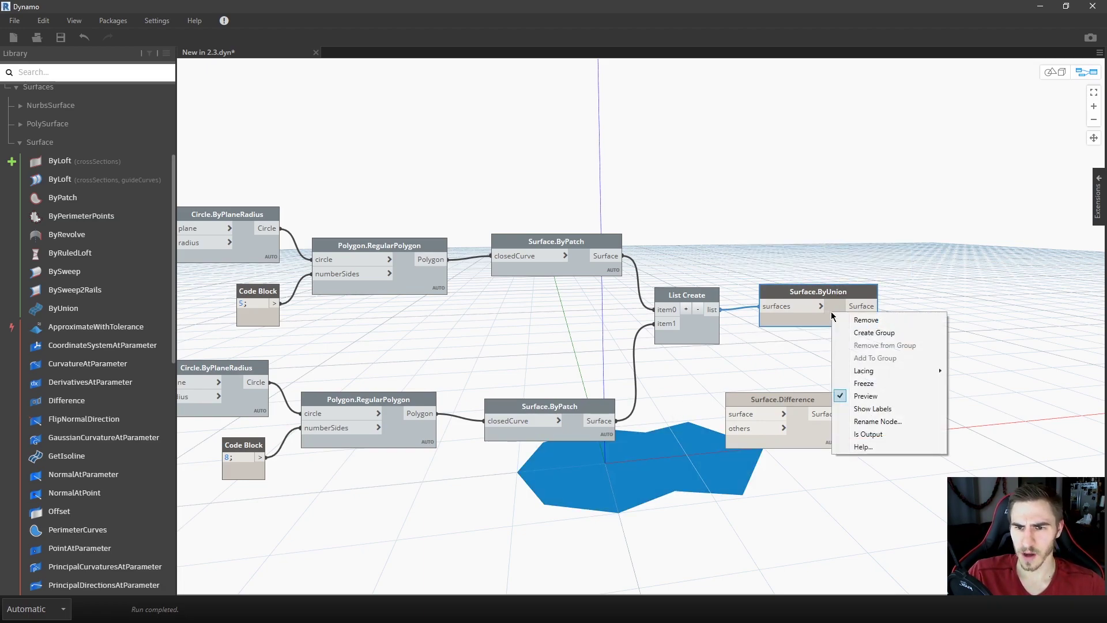
click(888, 396)
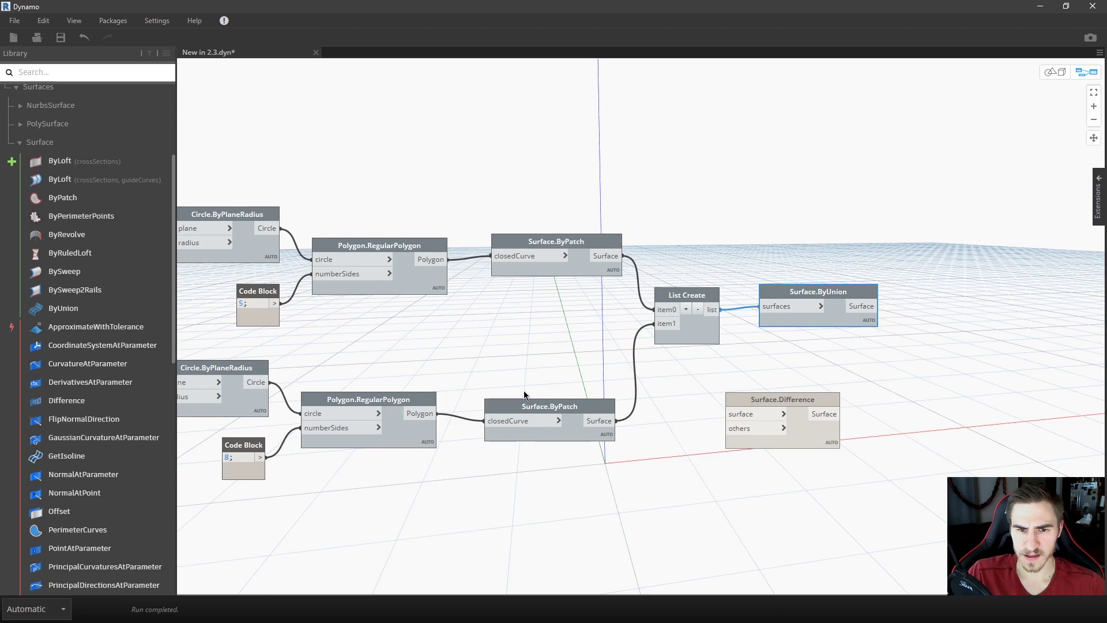
click(565, 436)
right_click(565, 436)
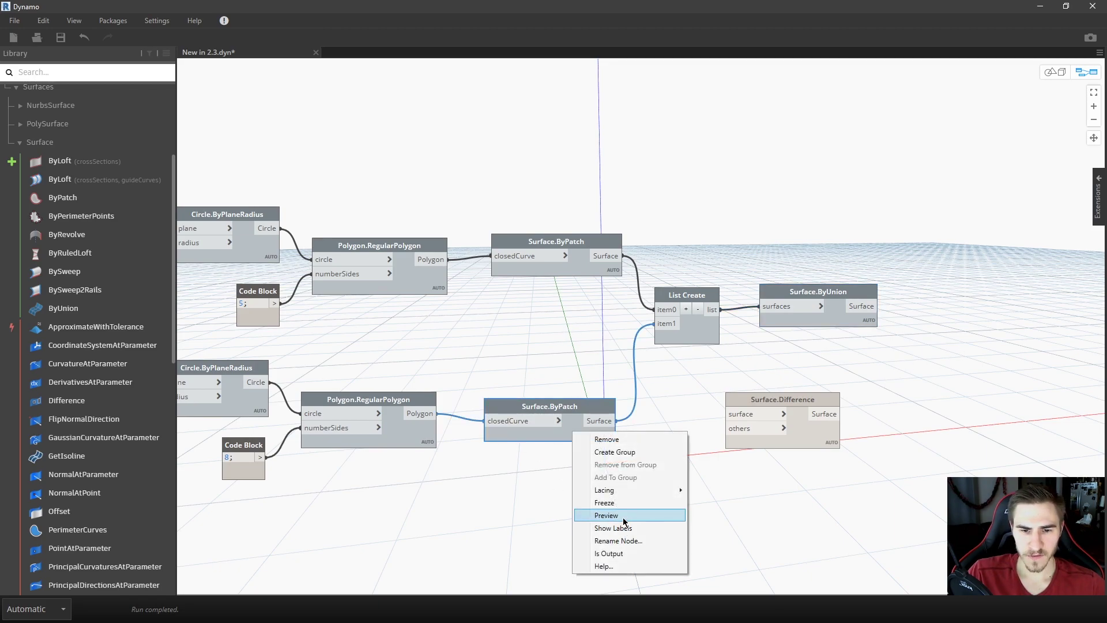
click(621, 514)
click(583, 259)
right_click(584, 259)
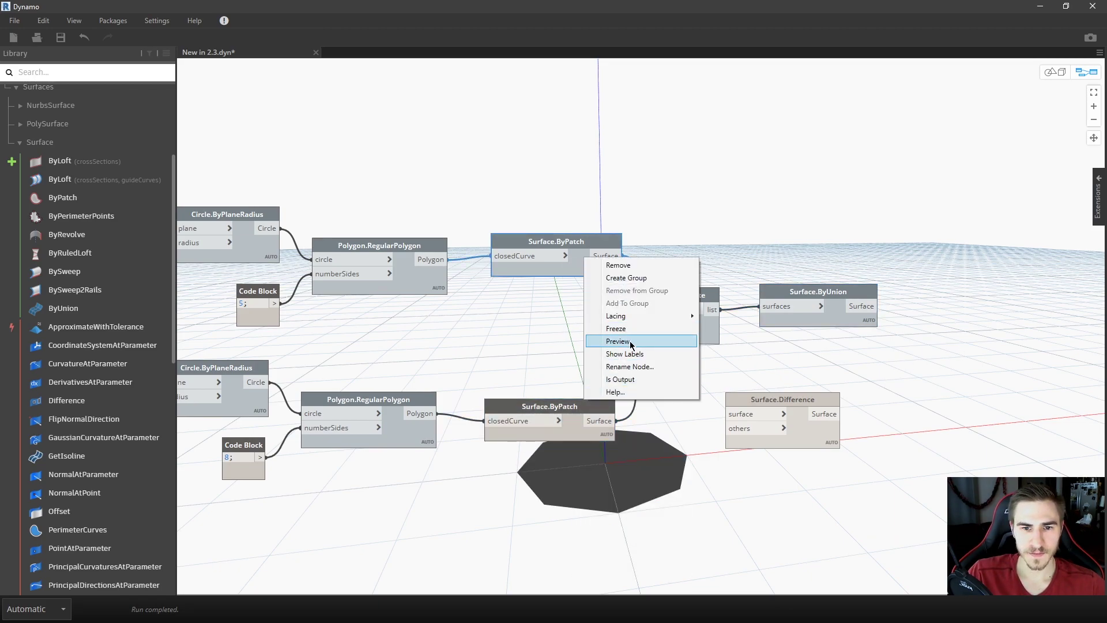
click(641, 342)
drag(773, 397, 774, 386)
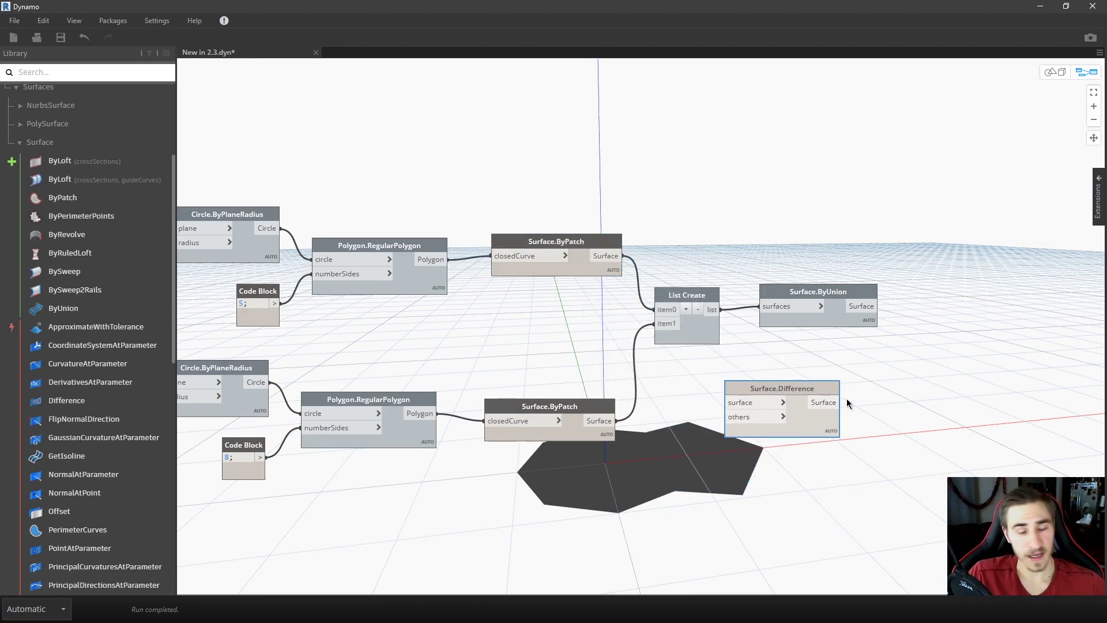
click(829, 290)
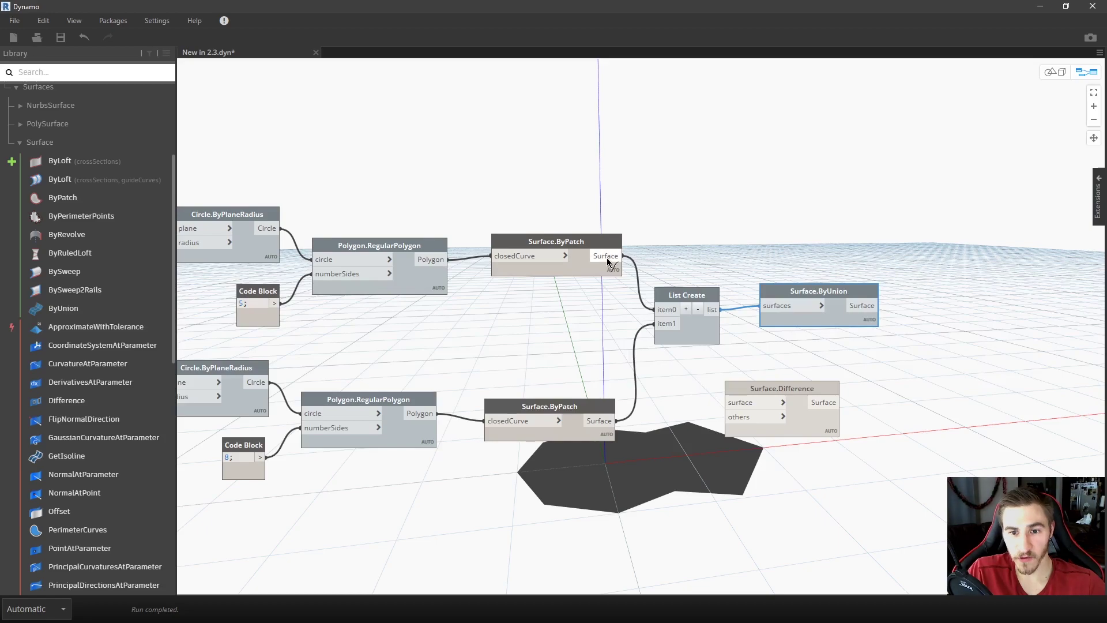
Wire the upper pentagon patch into Surface.Difference's surface input and reposition the Difference node.
drag(607, 263, 728, 402)
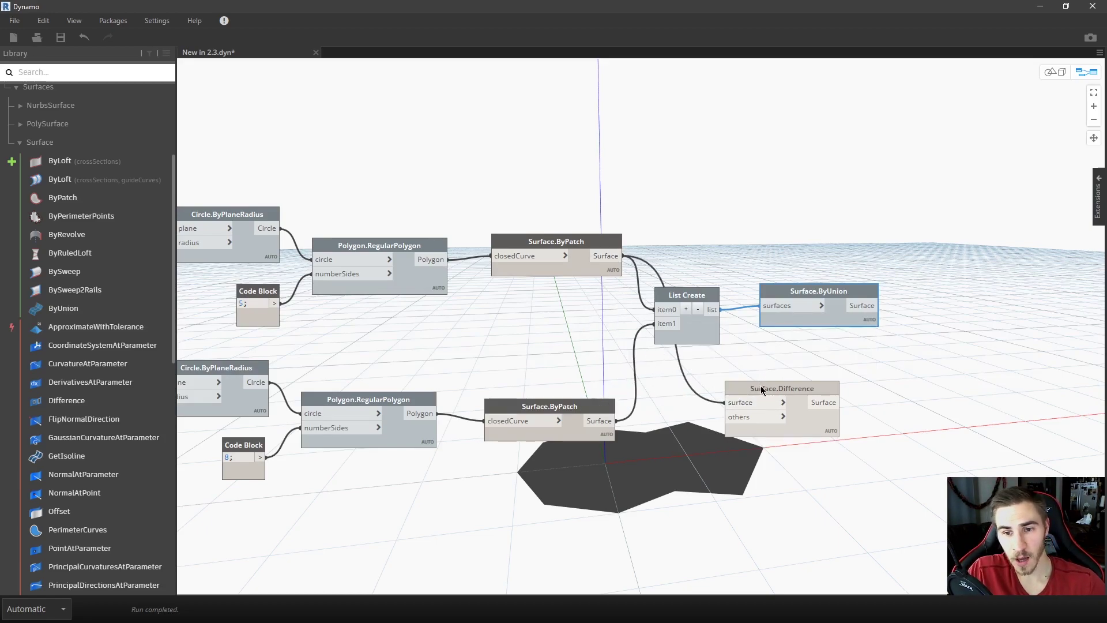
drag(761, 391, 746, 386)
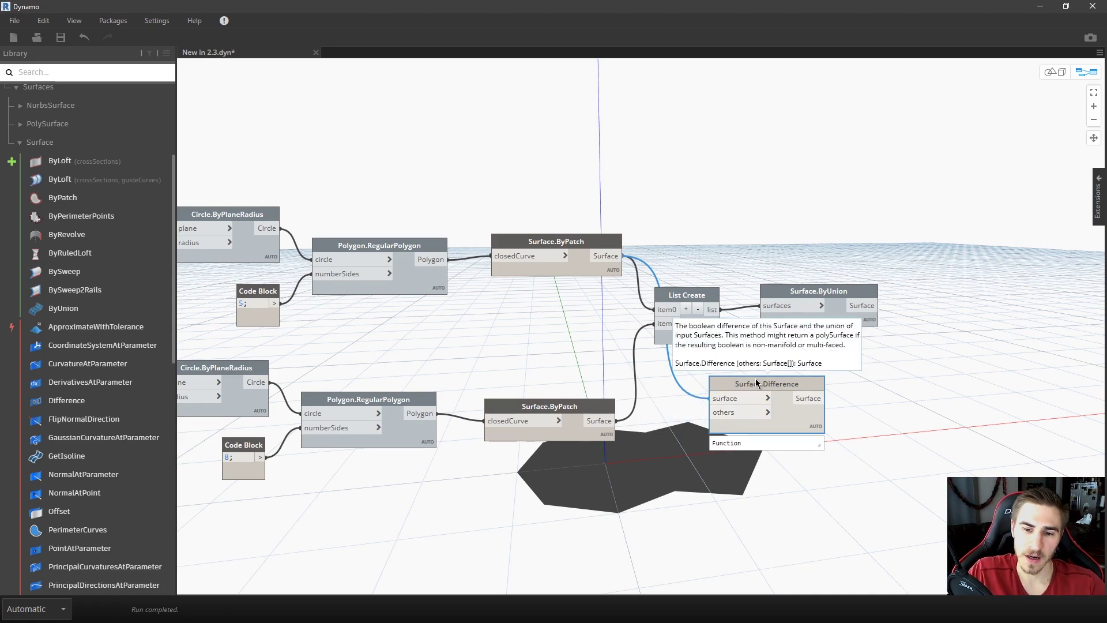
drag(756, 379, 759, 376)
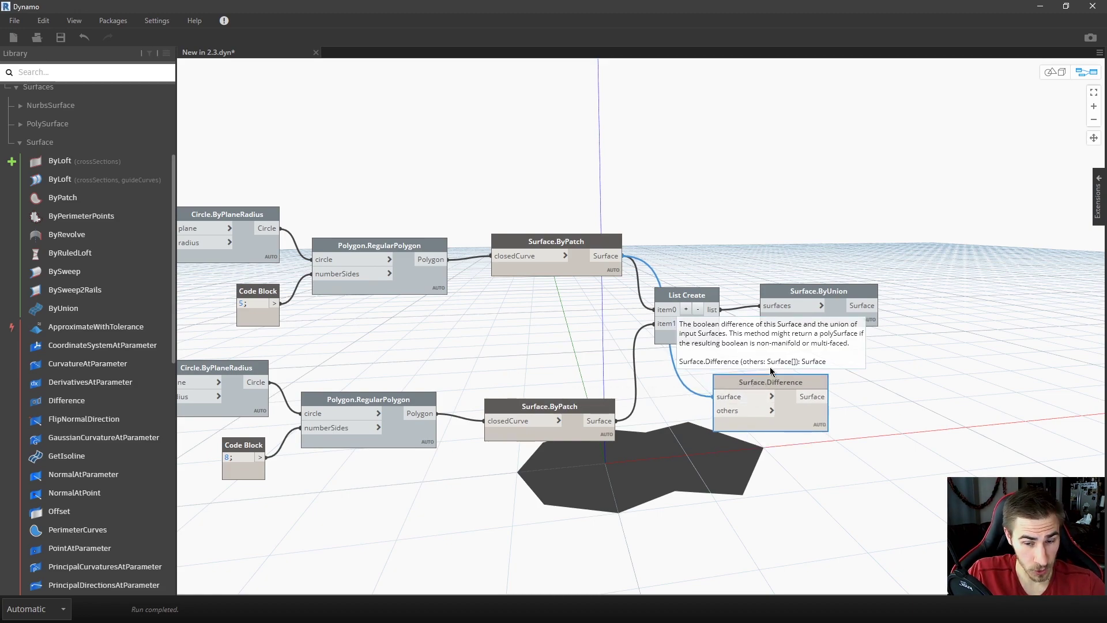
click(590, 262)
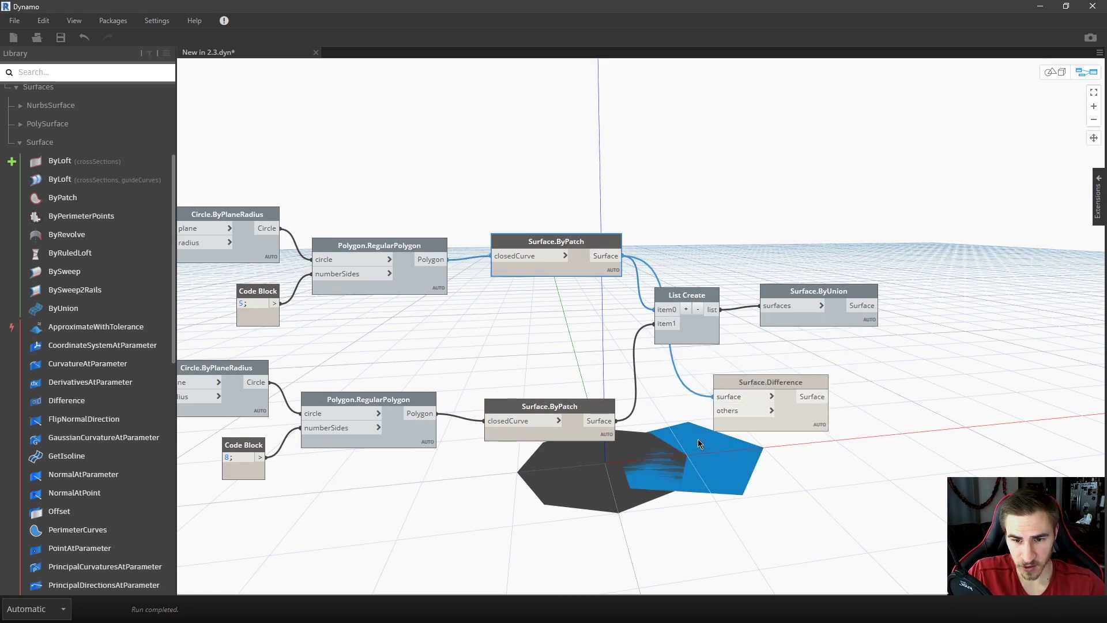
click(573, 410)
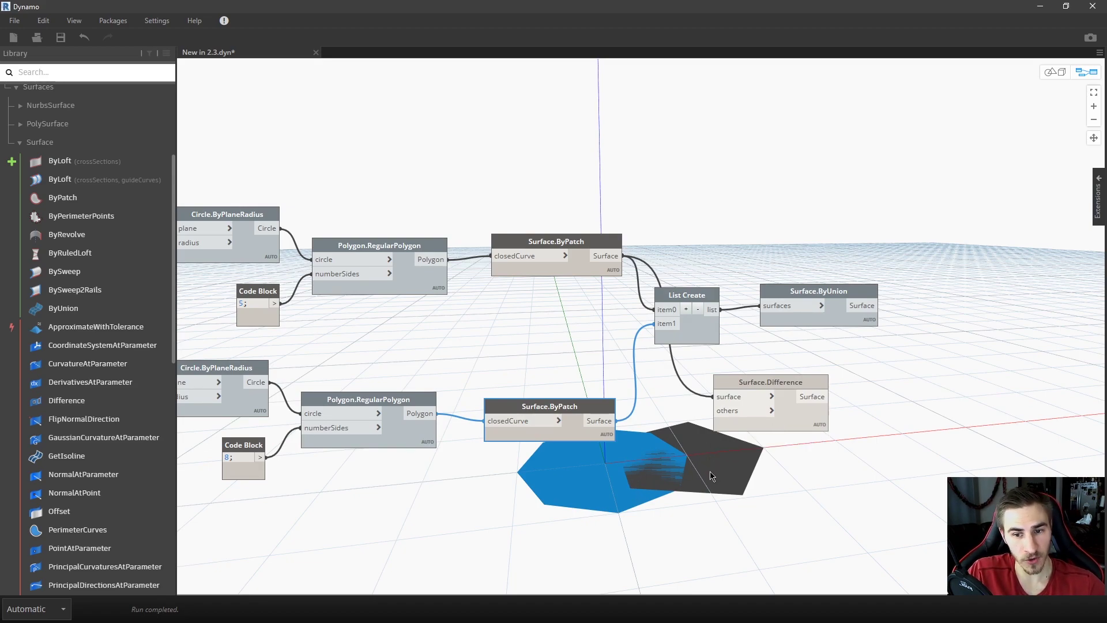
click(551, 261)
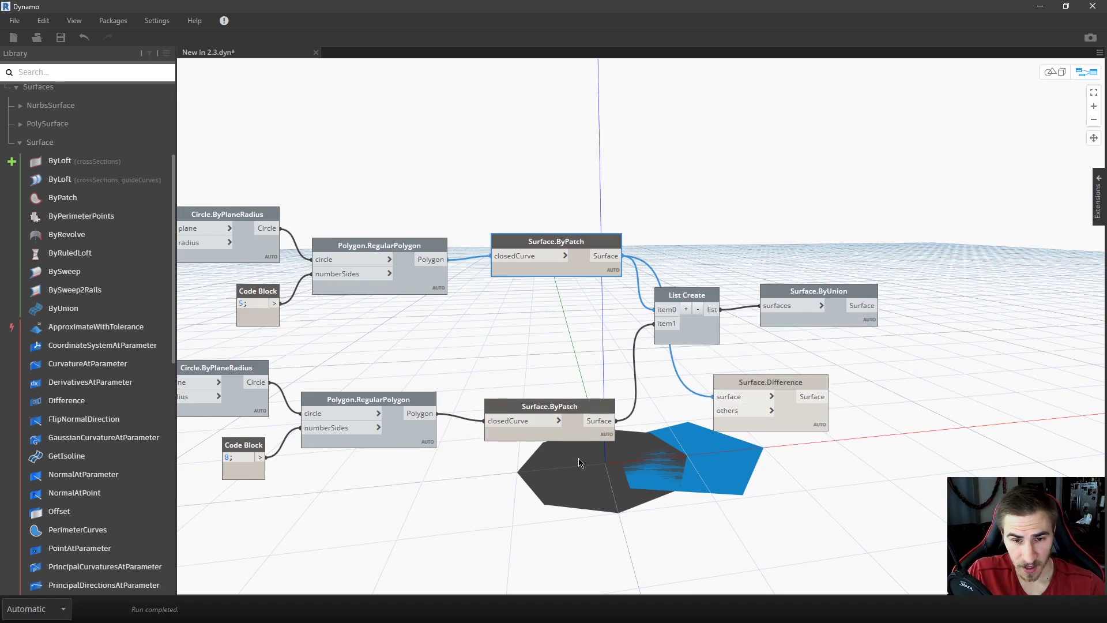
Connect the lower patch to Surface.Difference and hide both Surface.ByPatch previews.
click(615, 420)
click(738, 411)
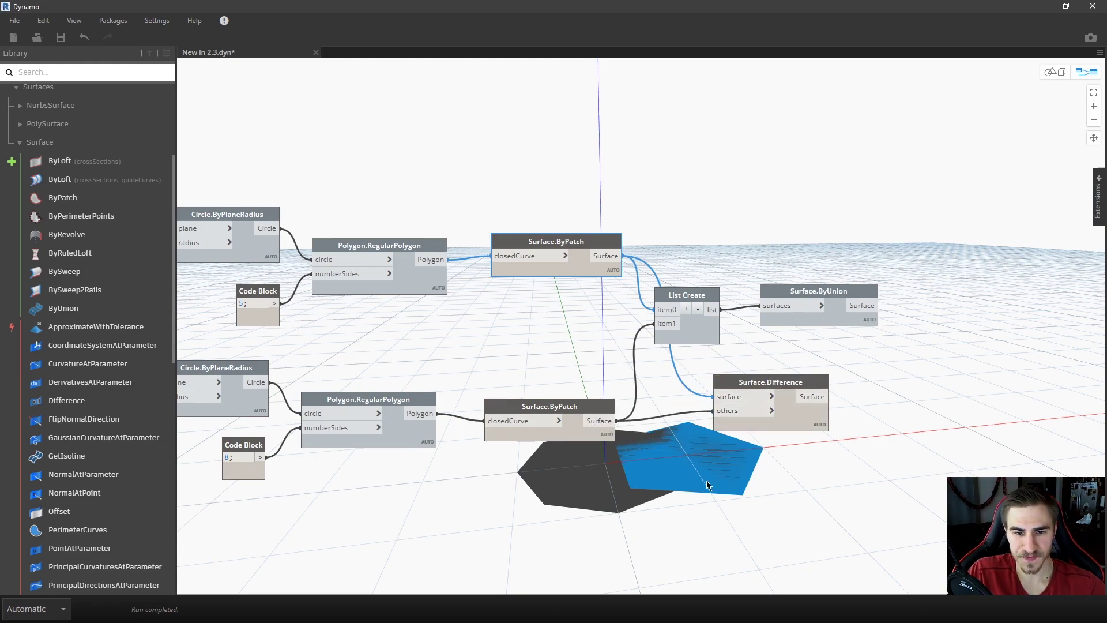
right_click(583, 261)
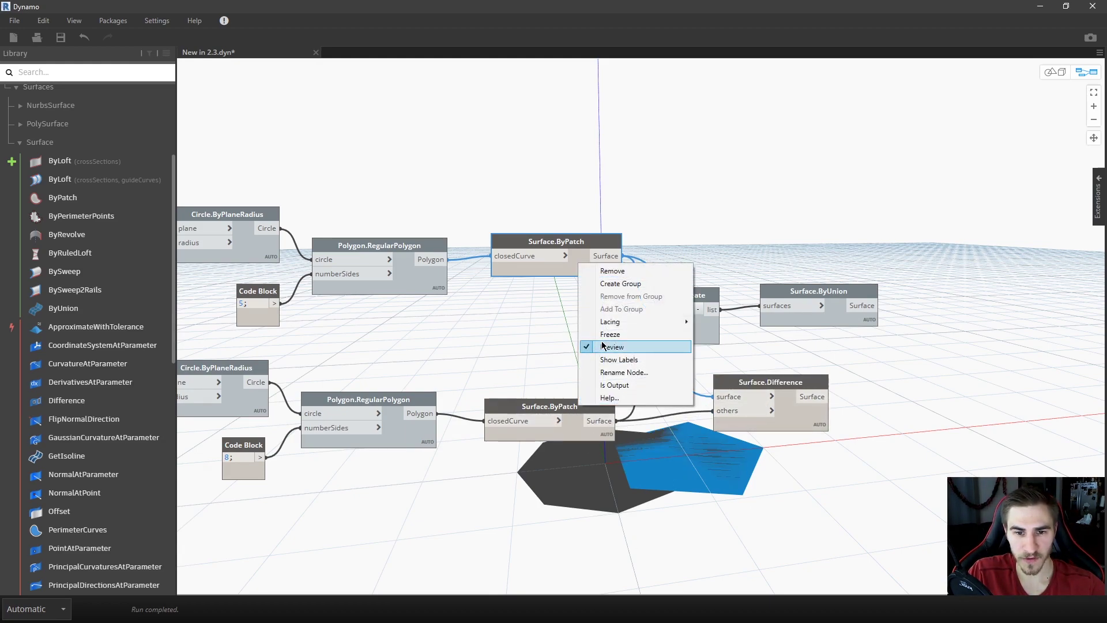
click(605, 345)
right_click(579, 407)
click(605, 482)
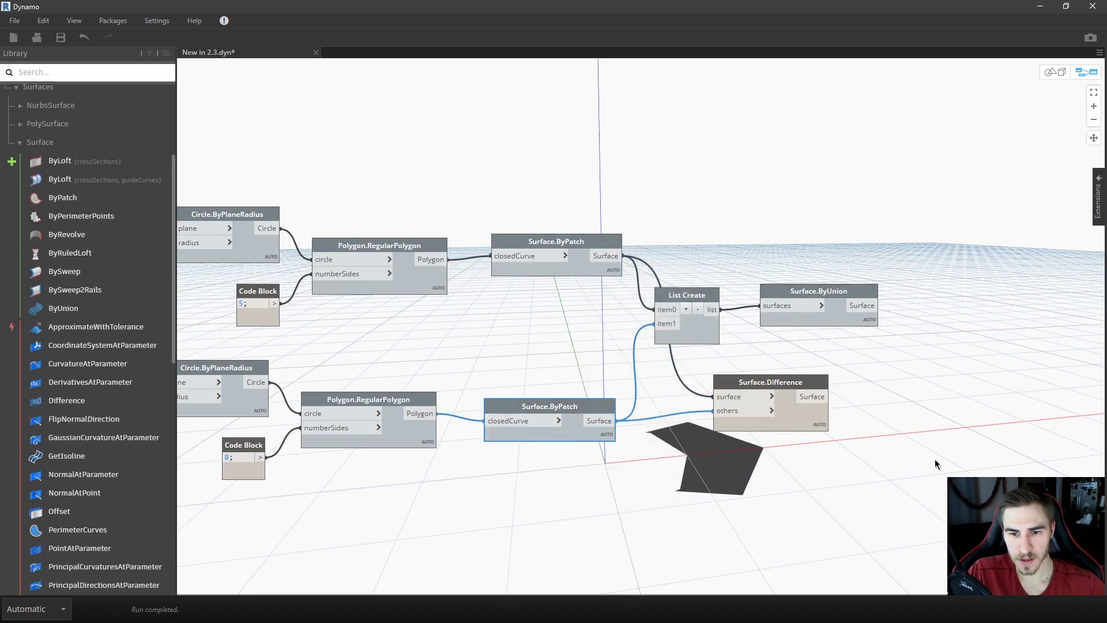
Rewire Surface.Difference with the upper patch as others and the lower patch as surface.
click(806, 419)
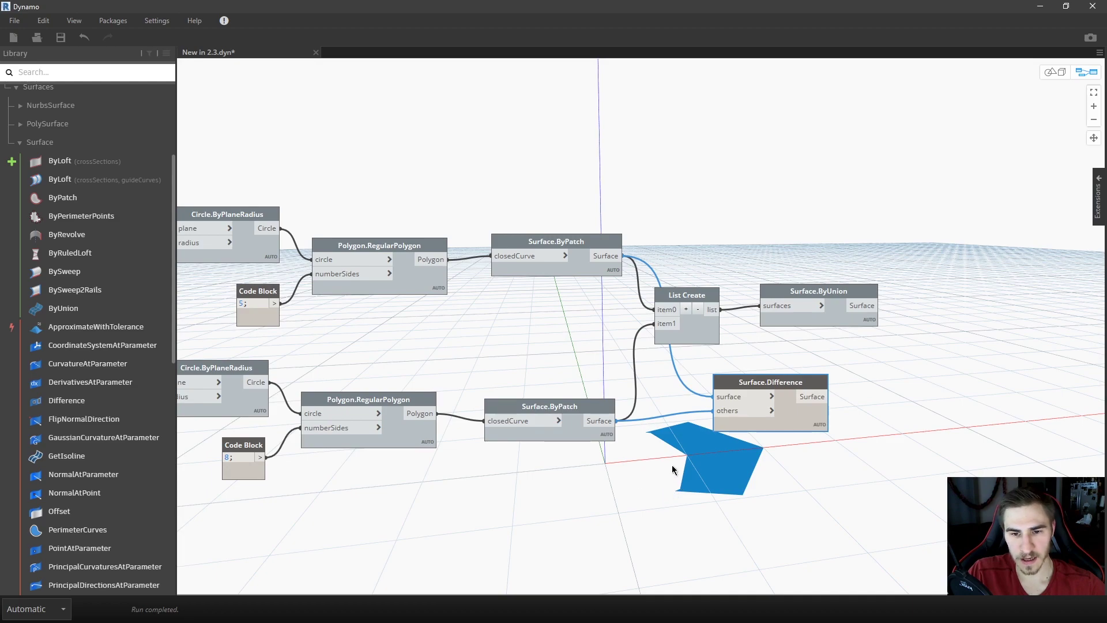
click(576, 435)
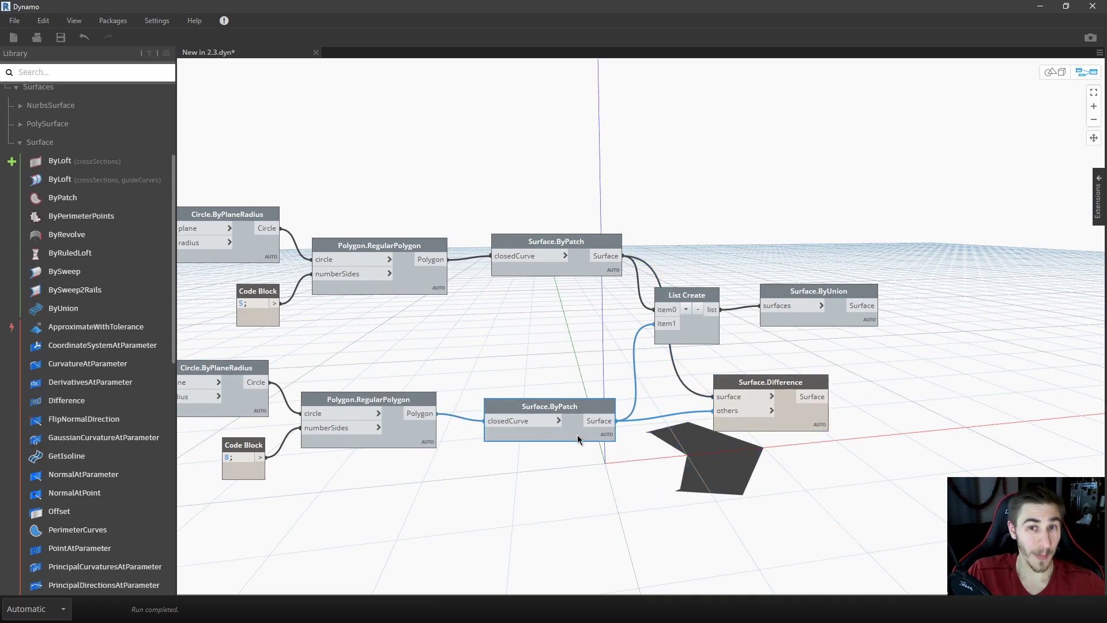
click(786, 422)
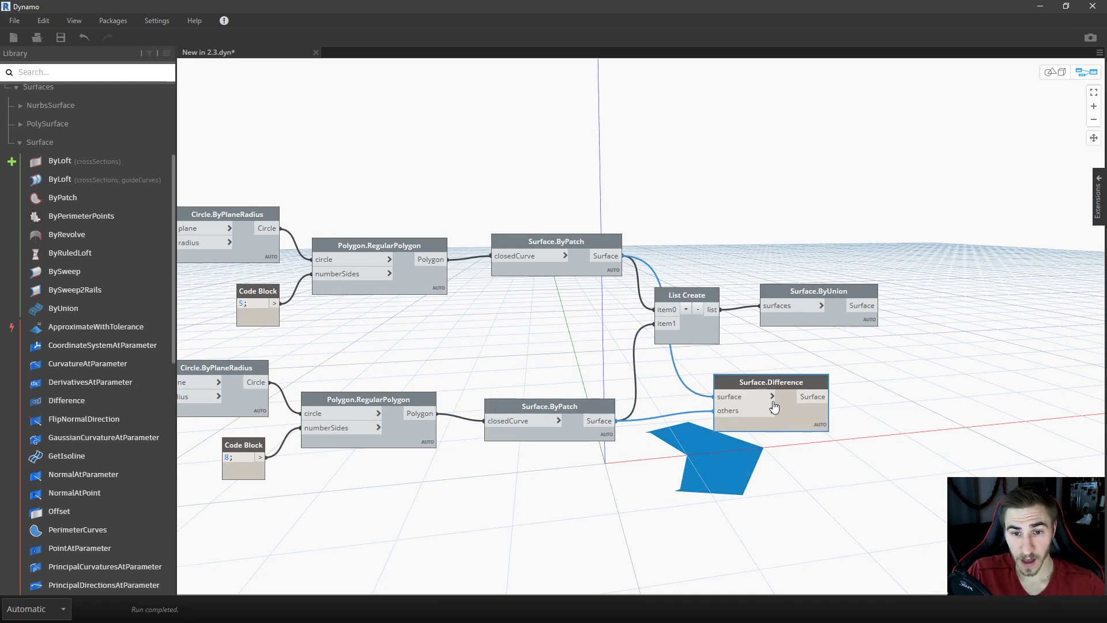
drag(622, 255, 715, 410)
drag(604, 427, 715, 397)
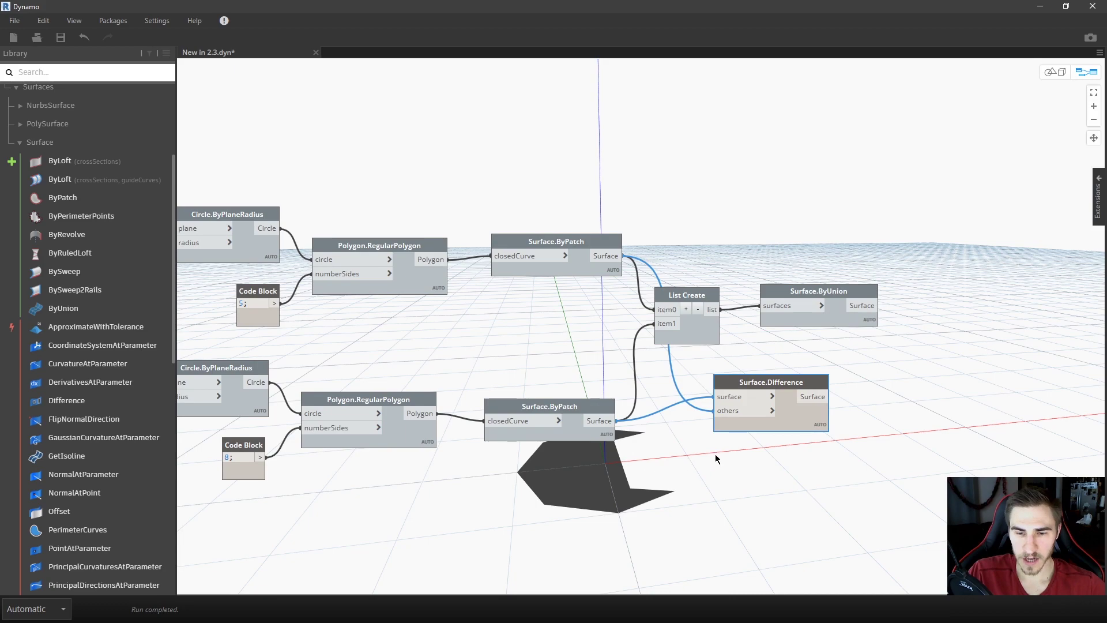
Move Surface.Difference further right and down, checking both Surface.ByPatch inputs.
drag(795, 416, 789, 417)
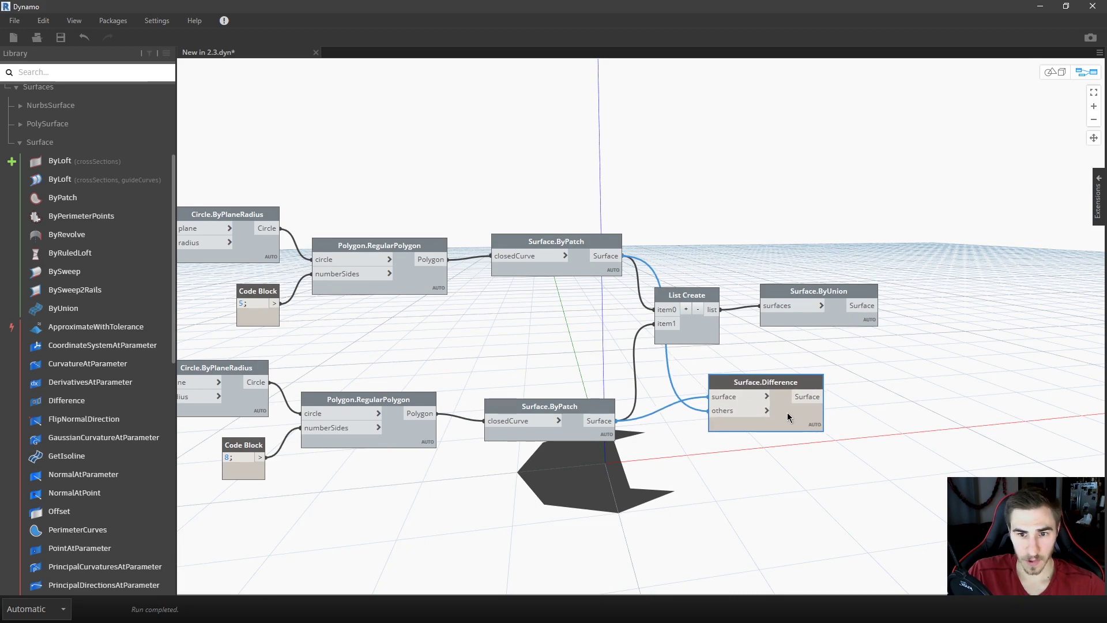
click(573, 419)
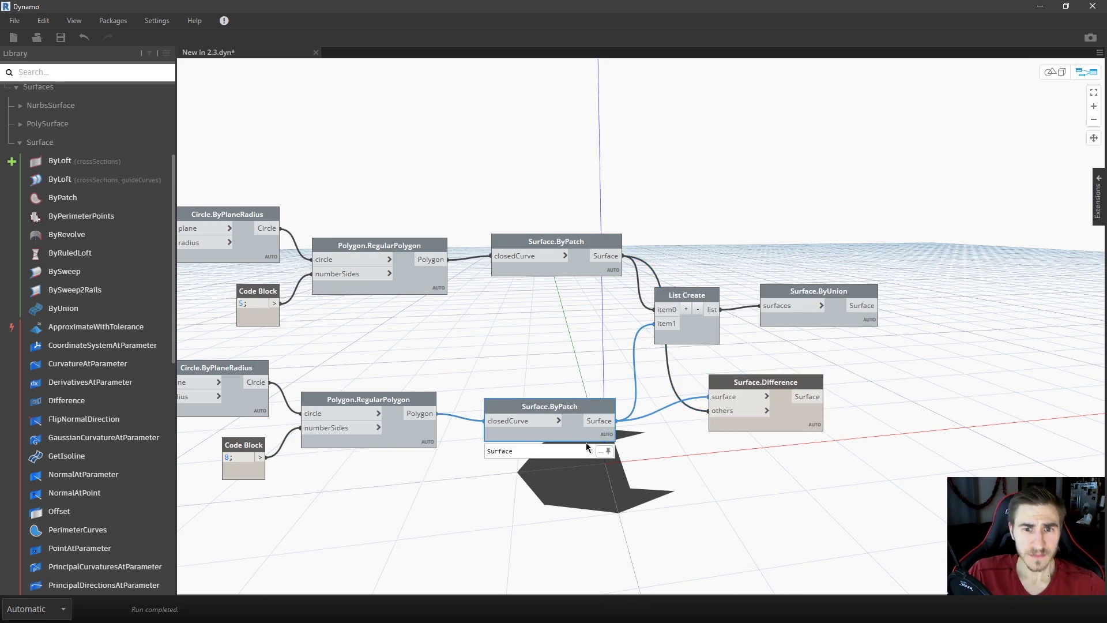
click(579, 260)
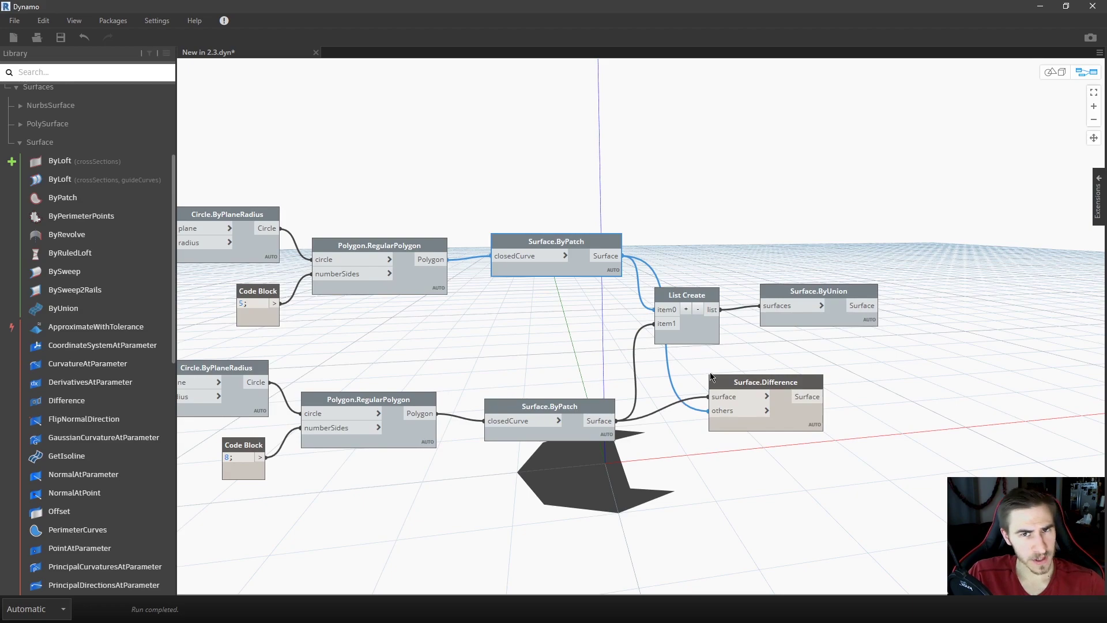
drag(783, 414, 839, 431)
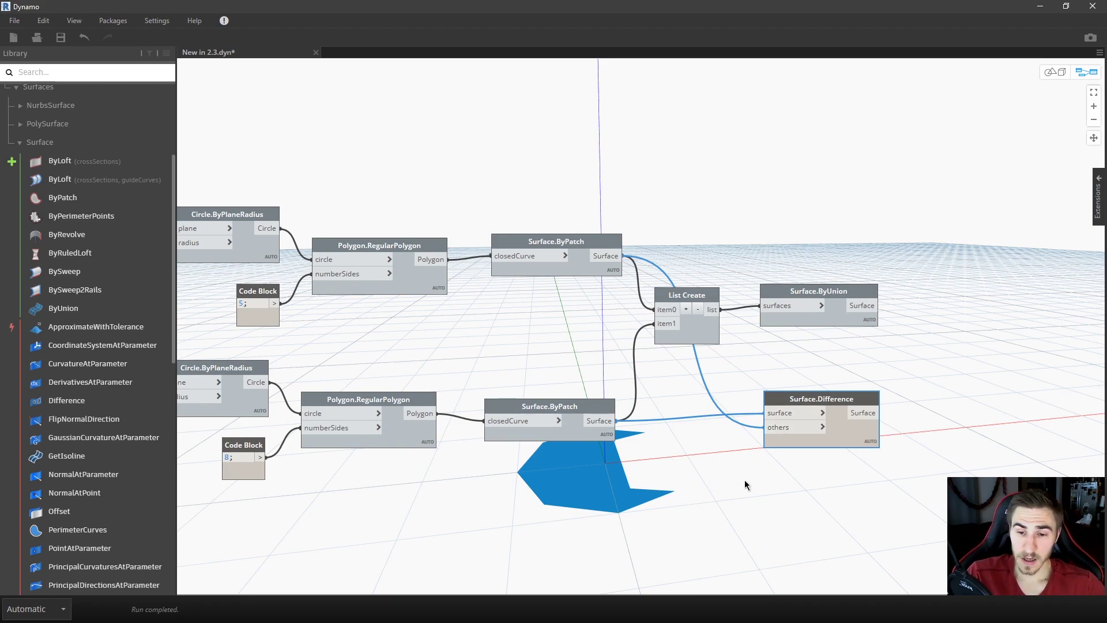
Search the canvas for 'bool' without adding a node, then clean up the node layout.
scroll(745, 479, down, 1)
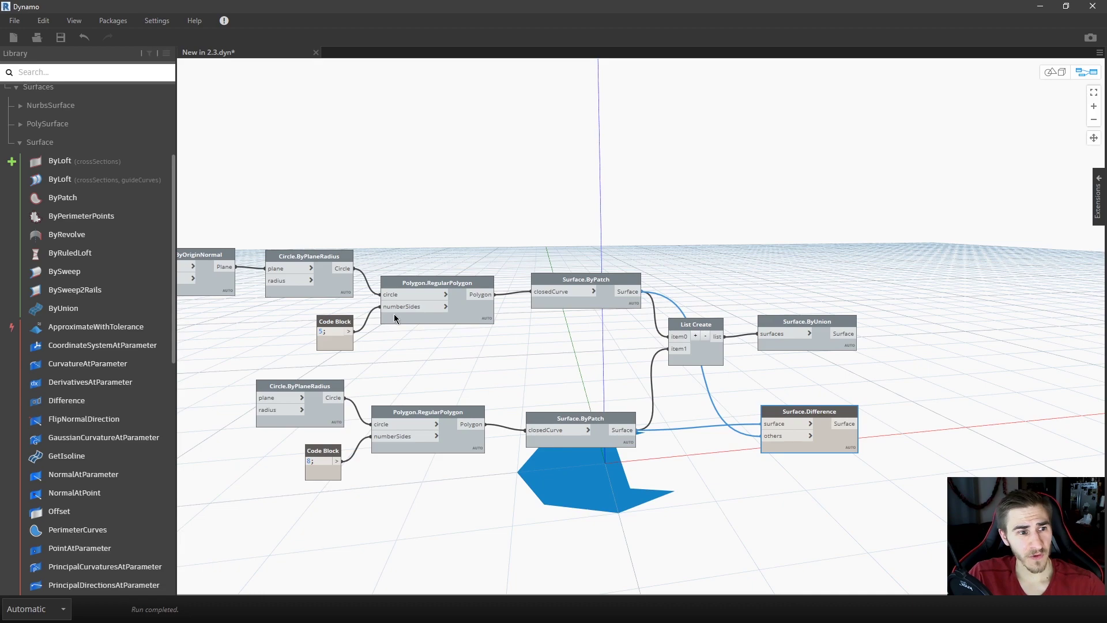
right_click(522, 202)
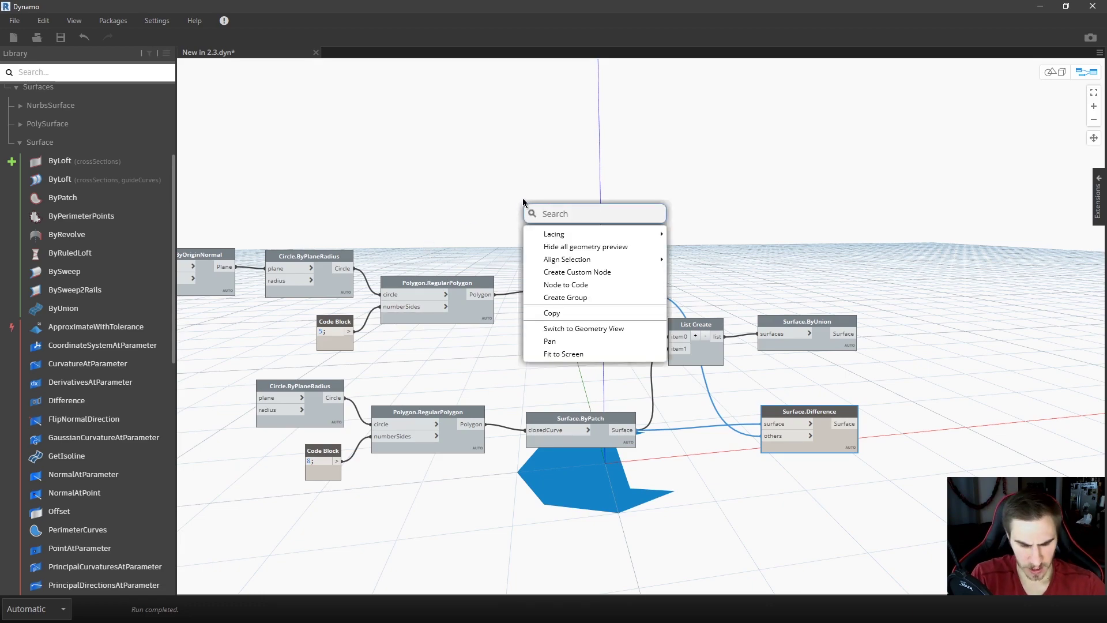
text(bool)
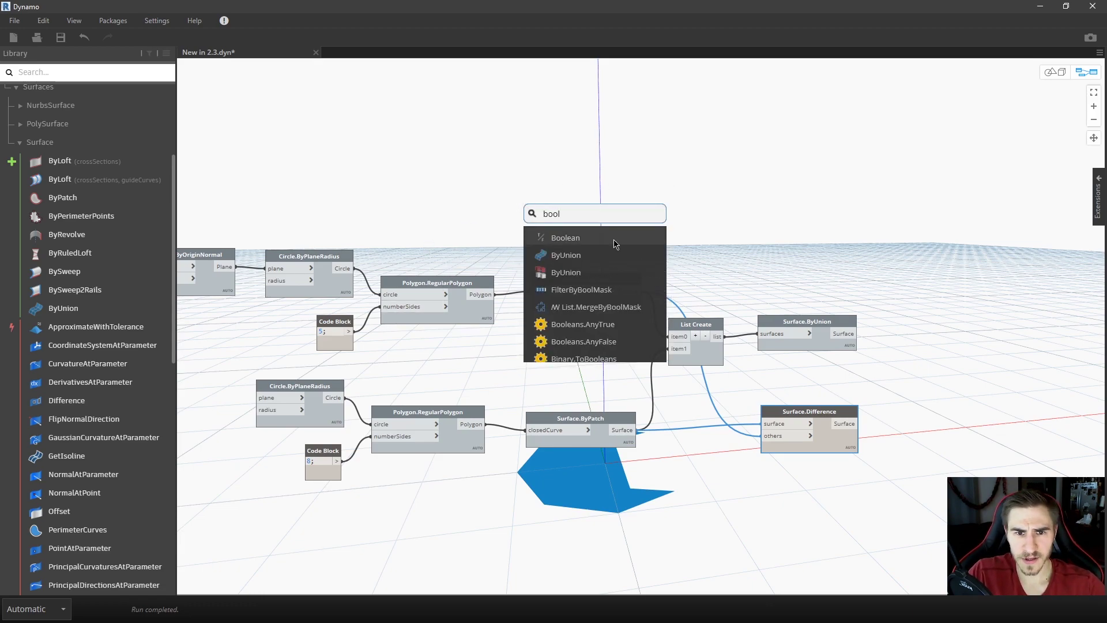
mouse_move(609, 256)
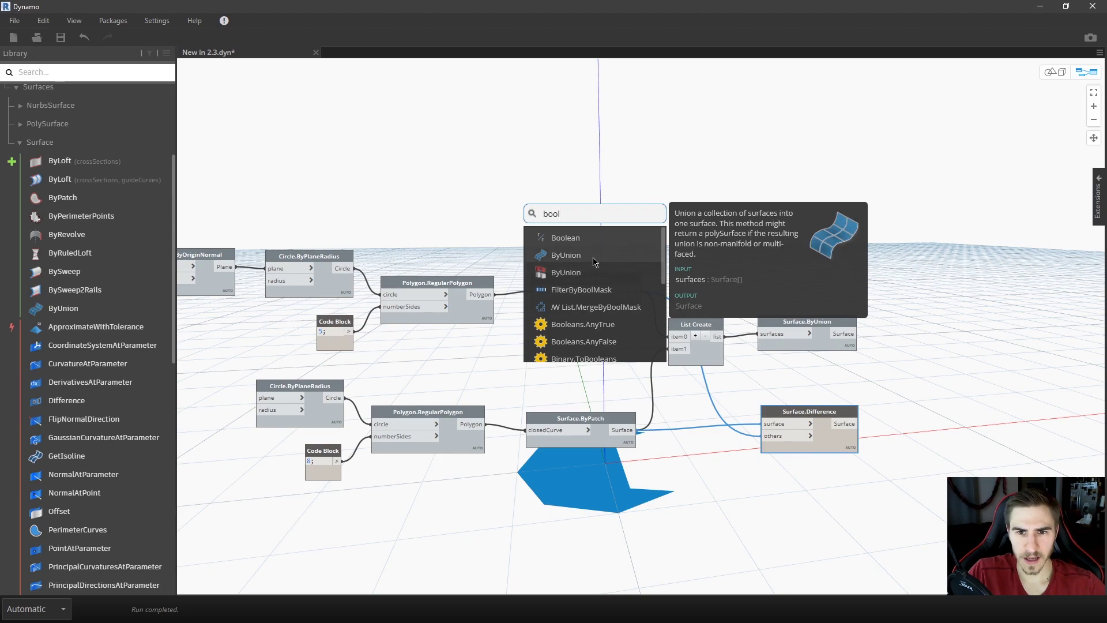
mouse_move(568, 274)
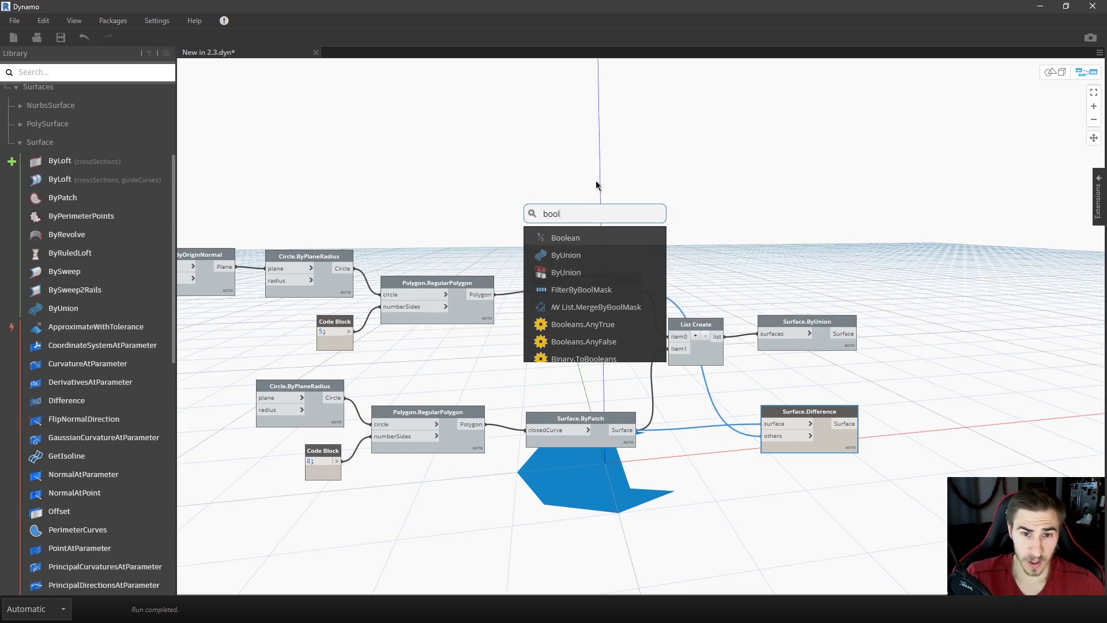
click(623, 179)
key(ctrl+l)
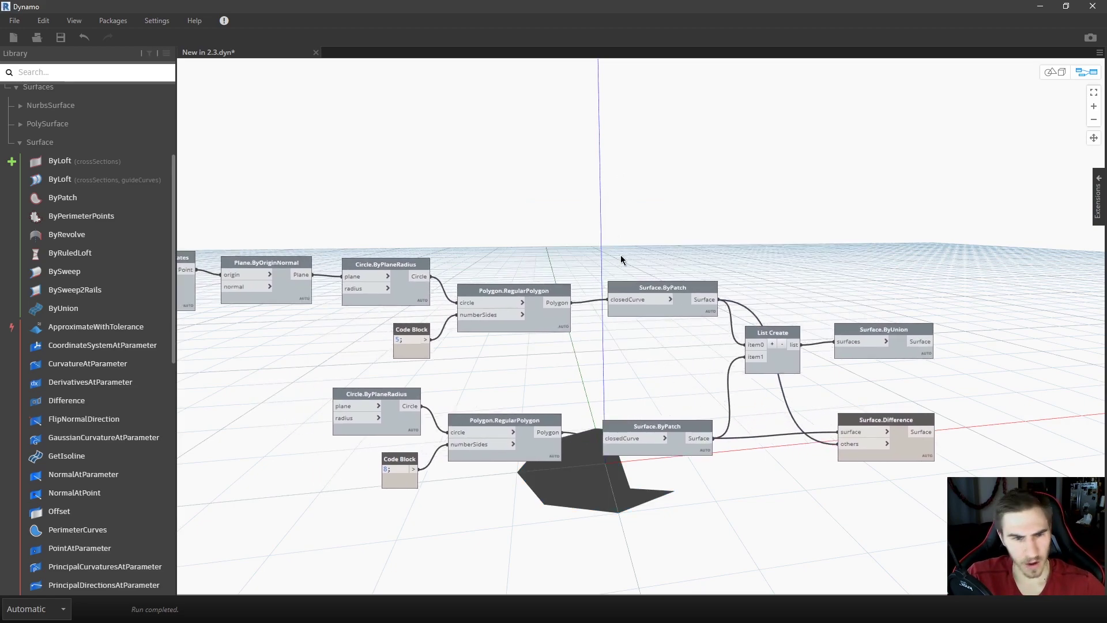
middle_drag(586, 252, 629, 242)
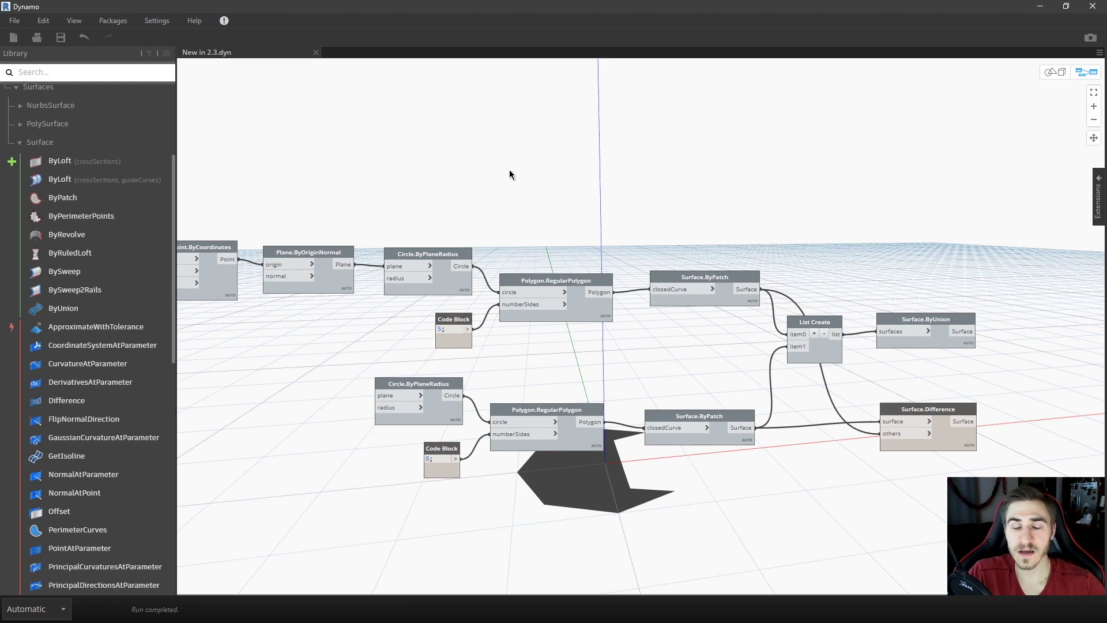
Open the Tag Detail Components of View.dyn graph from the File menu.
middle_drag(413, 181, 453, 198)
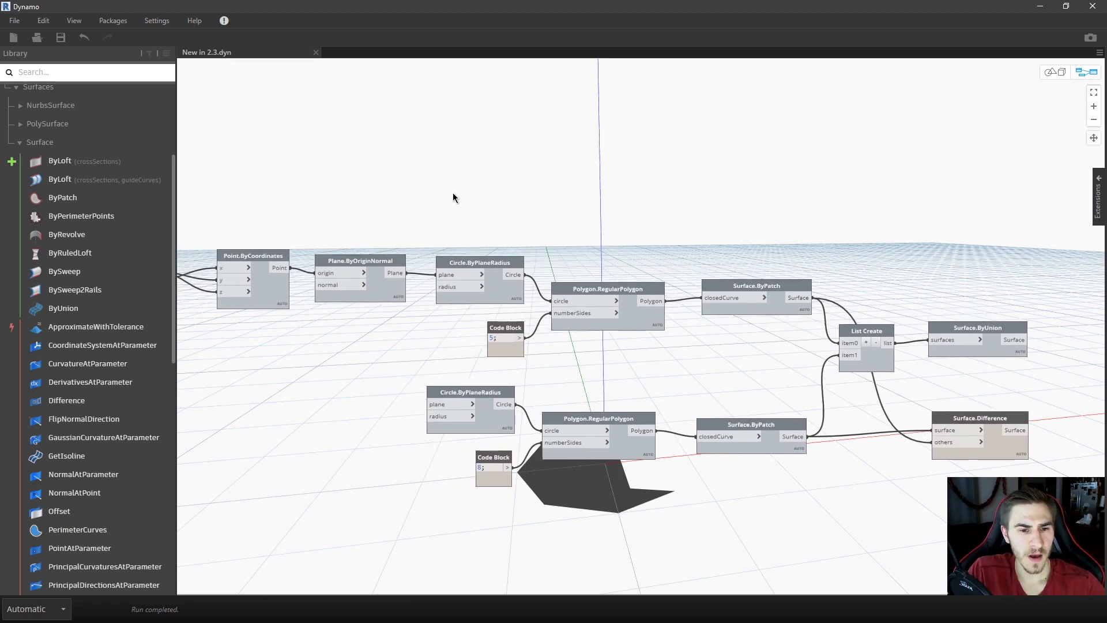
click(15, 21)
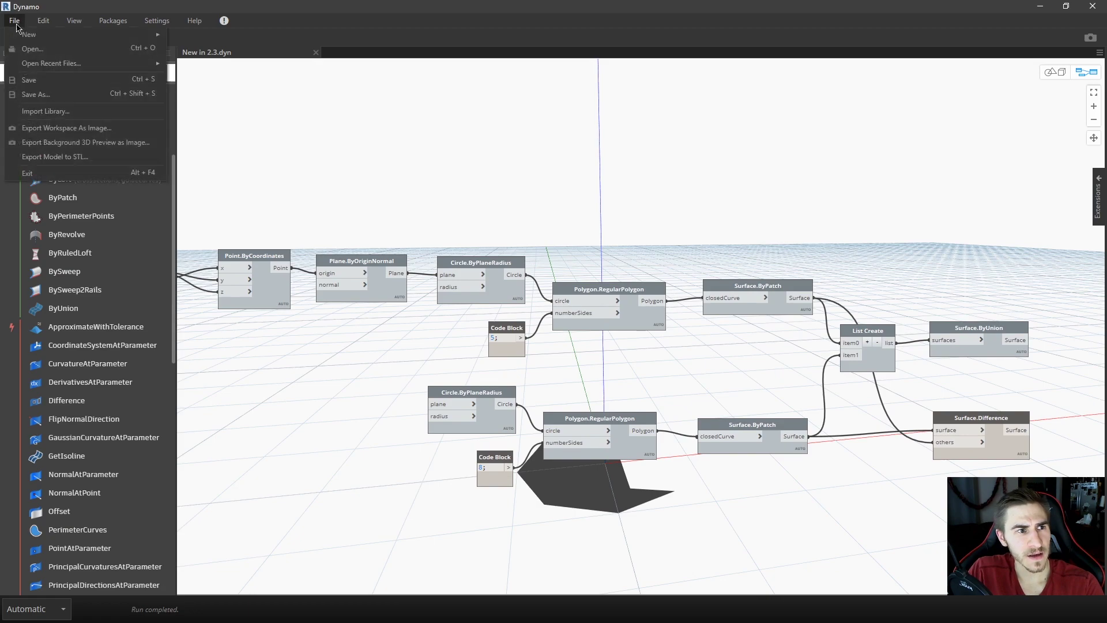
click(32, 49)
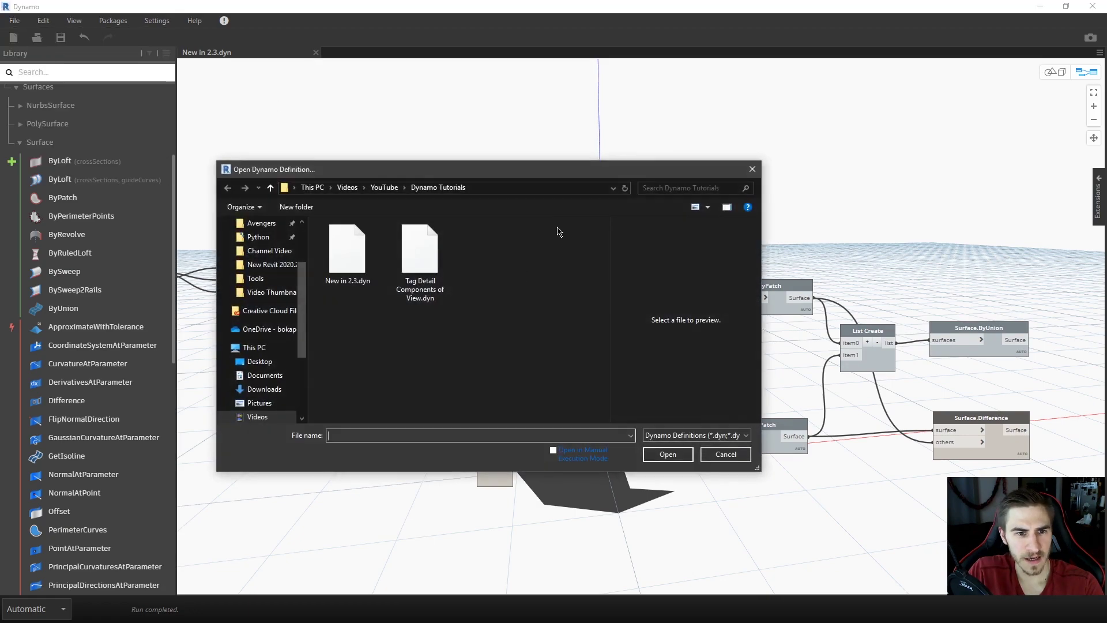
key(Escape)
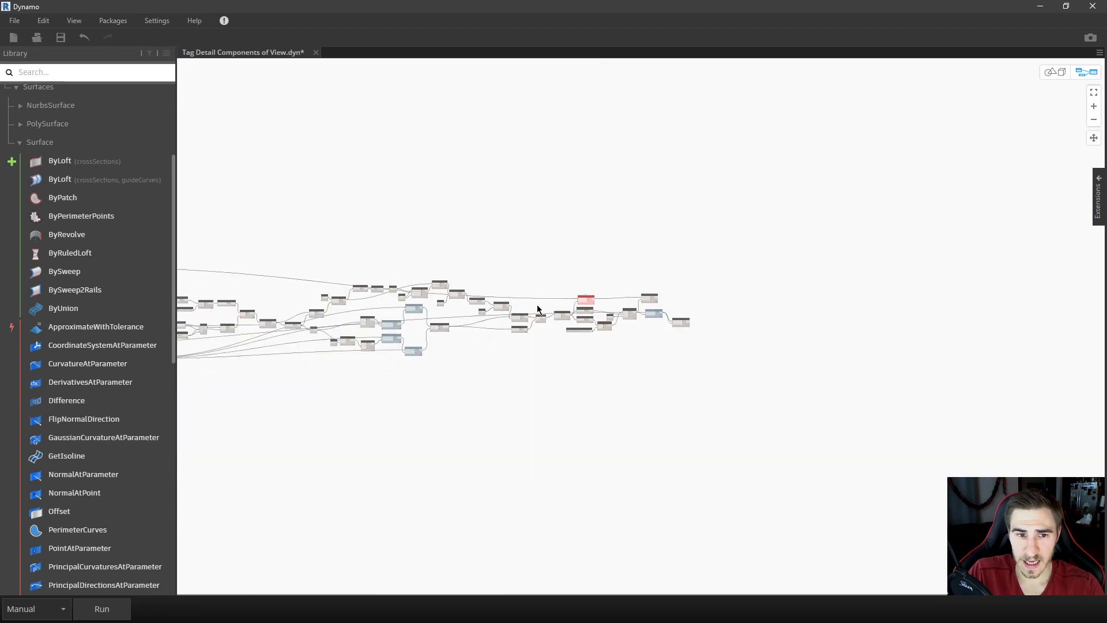
Pan to the graph's left side and collapse the Surface, Surfaces and Geometry library categories.
middle_drag(540, 310, 902, 343)
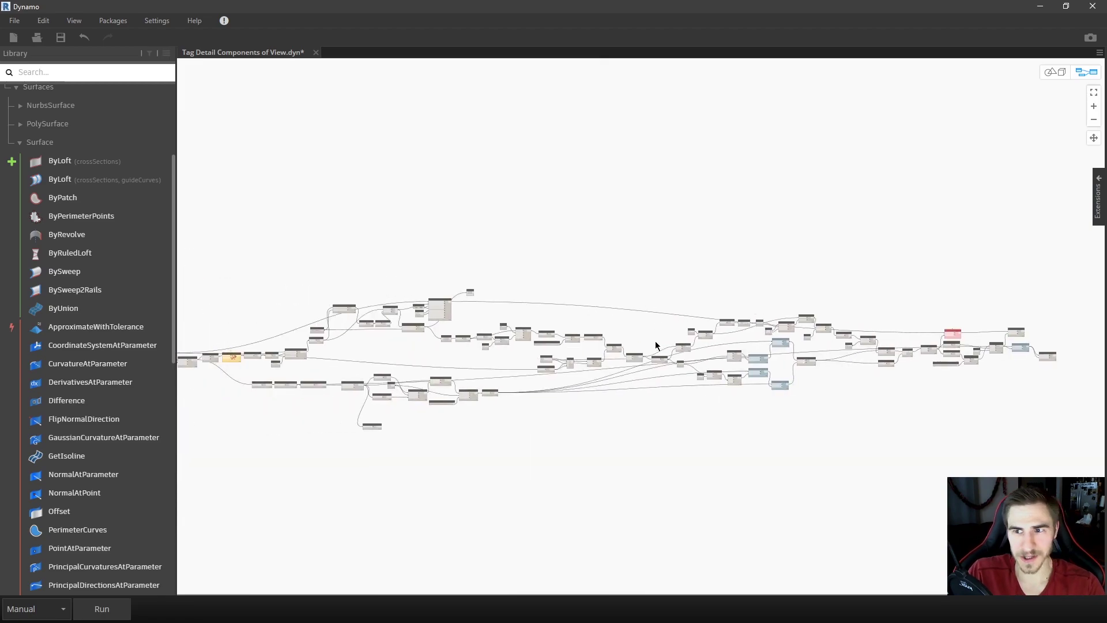
middle_drag(459, 360, 478, 359)
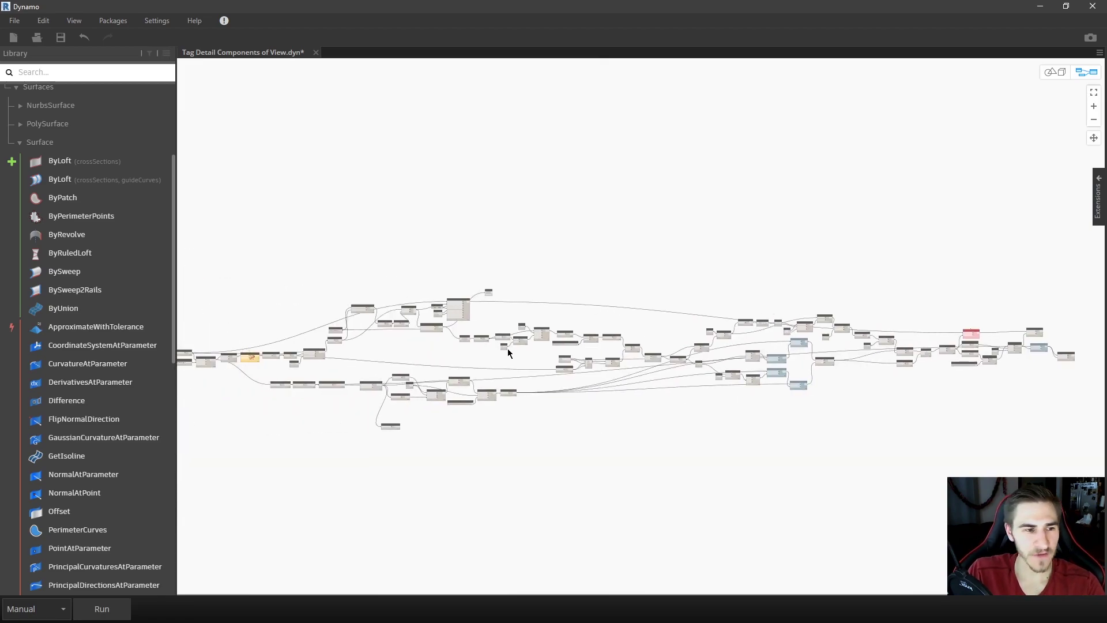
click(21, 143)
scroll(58, 288, up, 2)
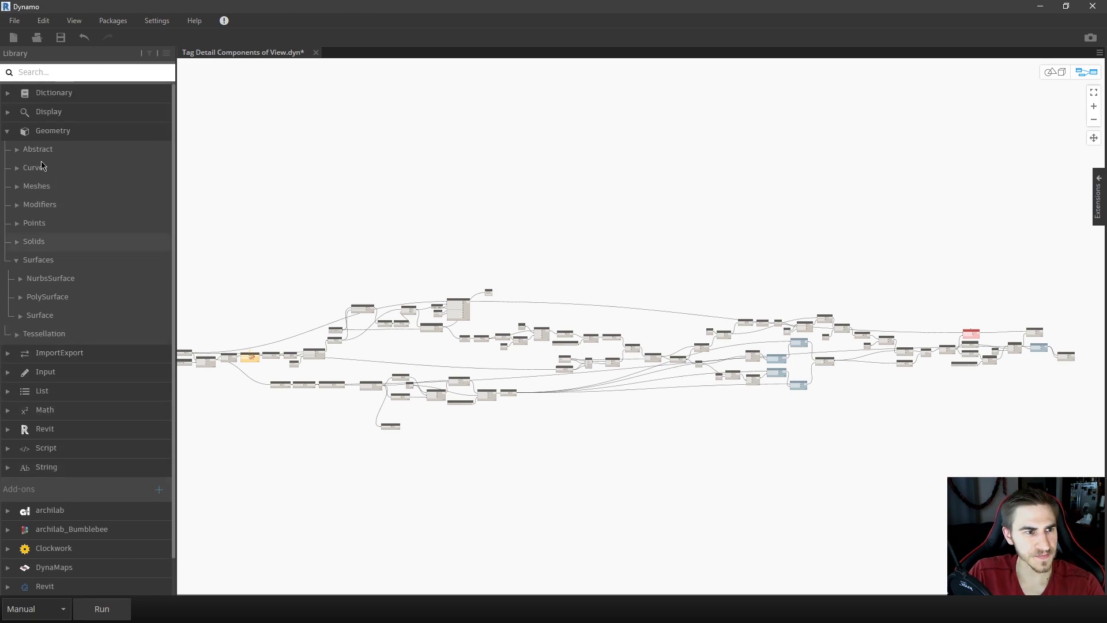
click(36, 260)
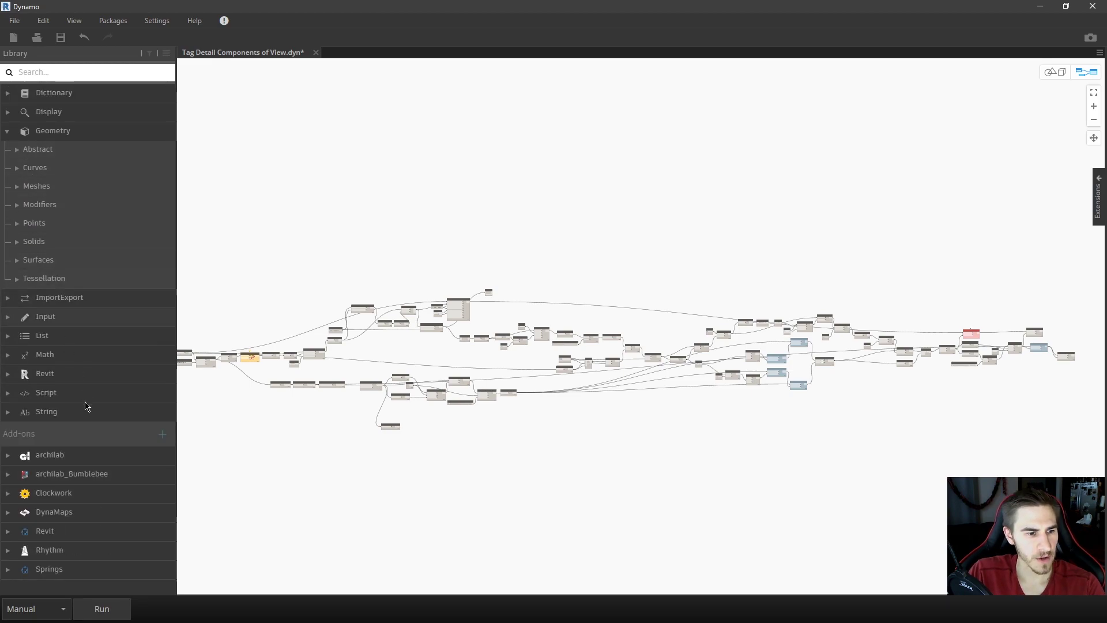
click(15, 131)
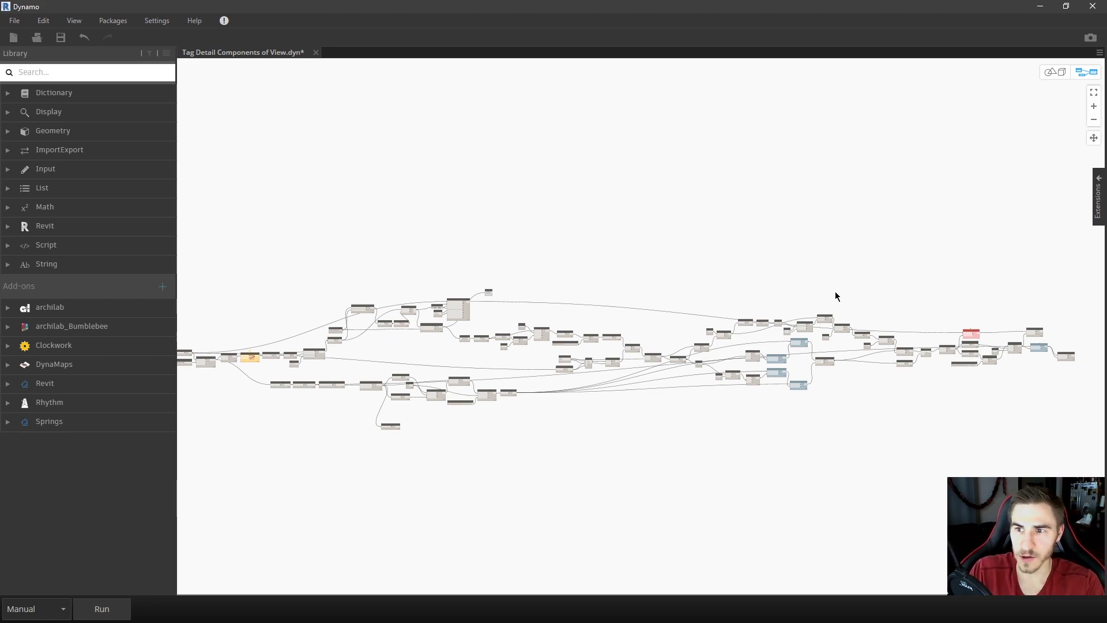
Show the graph's package dependency panel and widen it to reveal the Version column.
click(1100, 183)
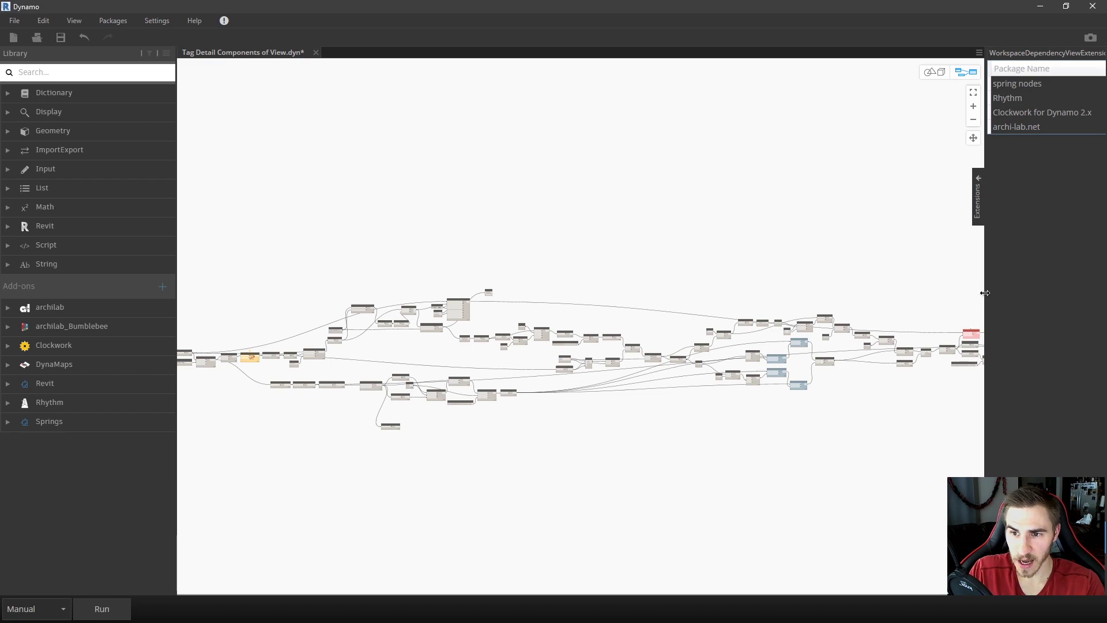
drag(985, 297, 926, 311)
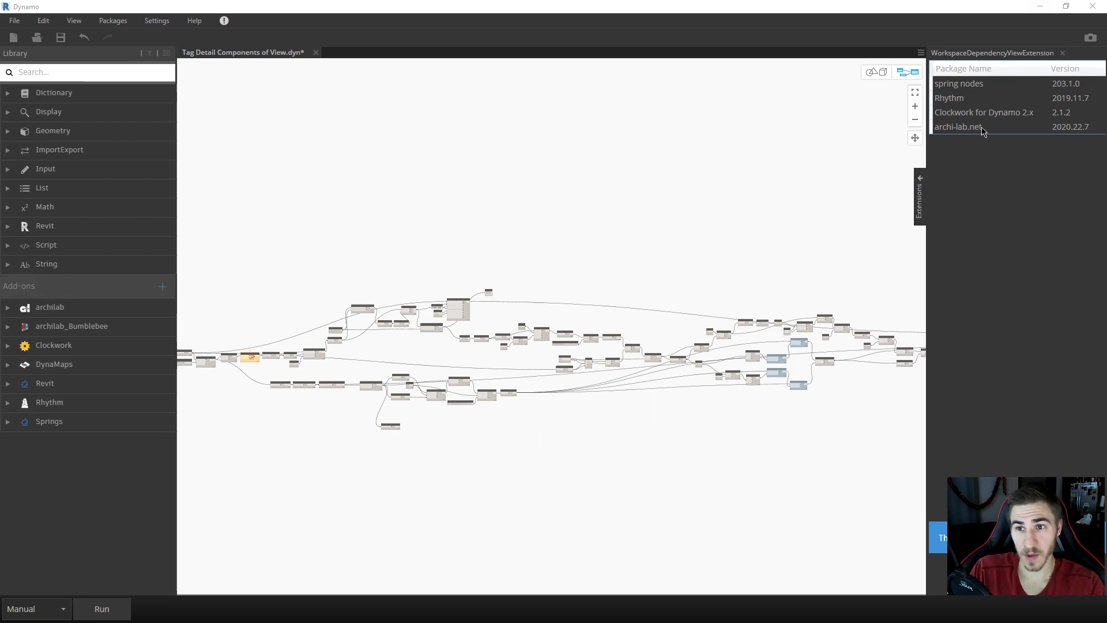
Zoom in on the Point.ByCoordinates and tag nodes and select Tag Set Location.
scroll(807, 305, up, 10)
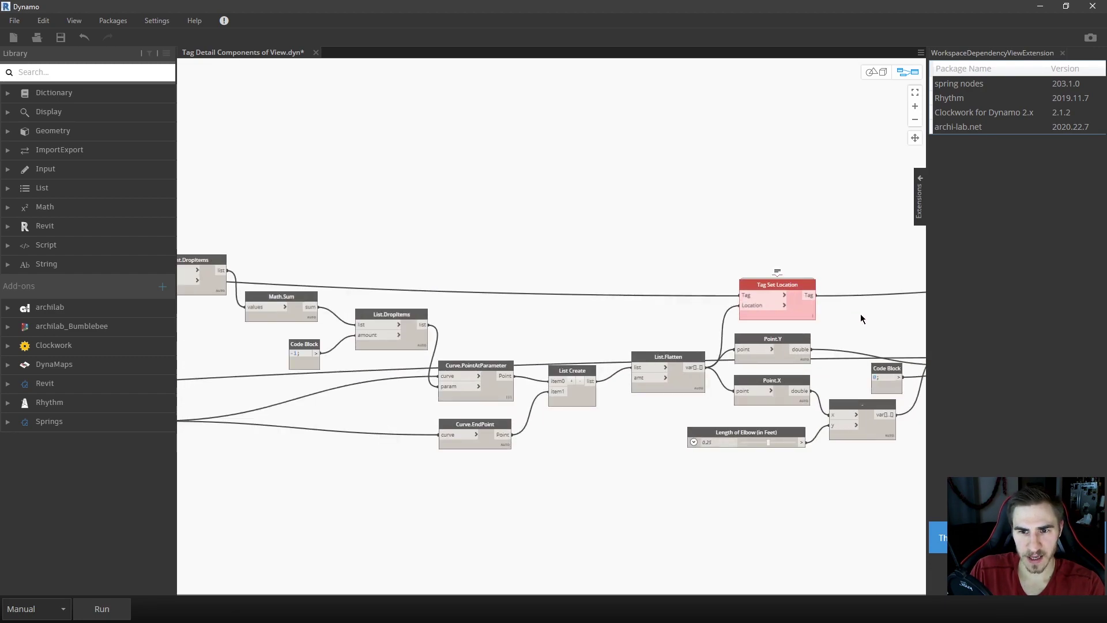
scroll(860, 319, up, 1)
middle_drag(821, 353, 655, 352)
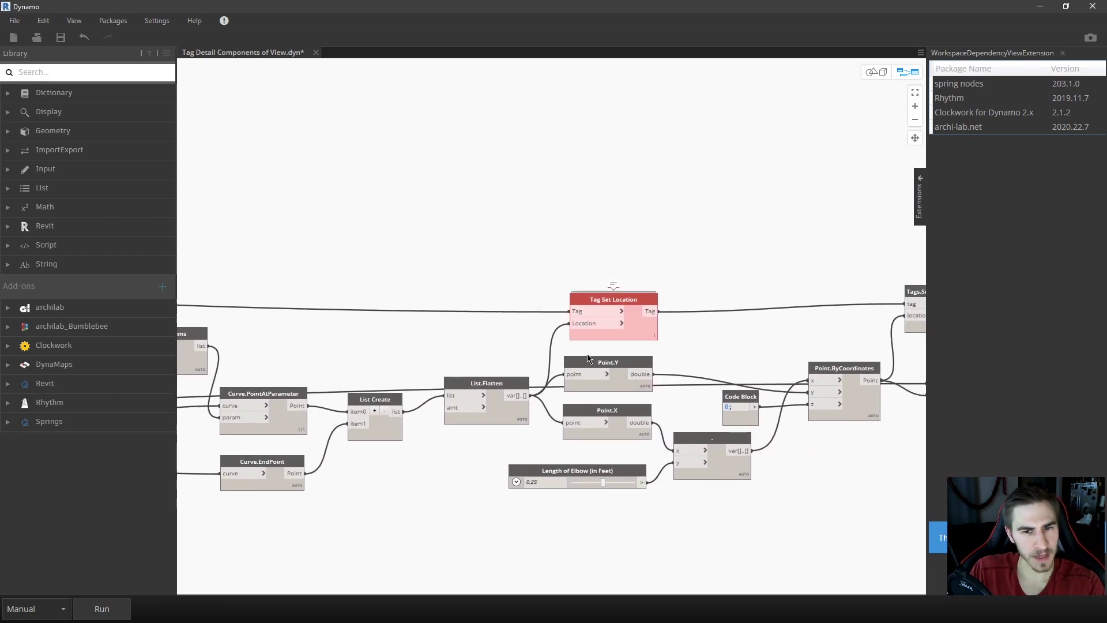
click(640, 299)
middle_drag(657, 296, 596, 303)
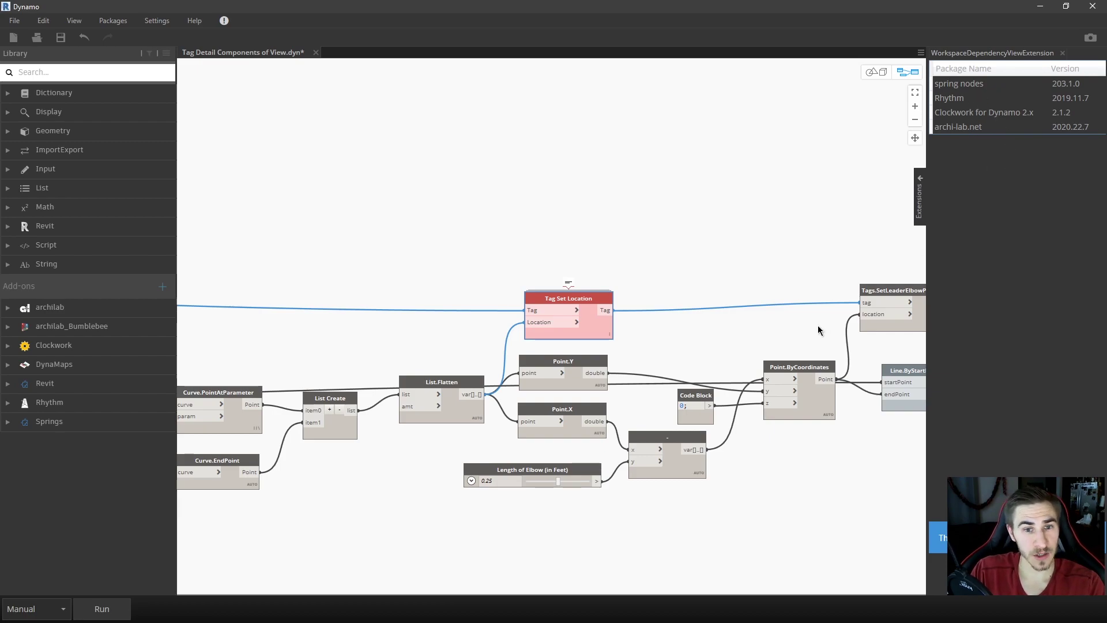
Zoom out and auto-arrange the graph's nodes into tidy layers with Ctrl+L.
scroll(754, 272, down, 3)
scroll(650, 243, down, 2)
key(ctrl+l)
middle_drag(343, 206, 552, 177)
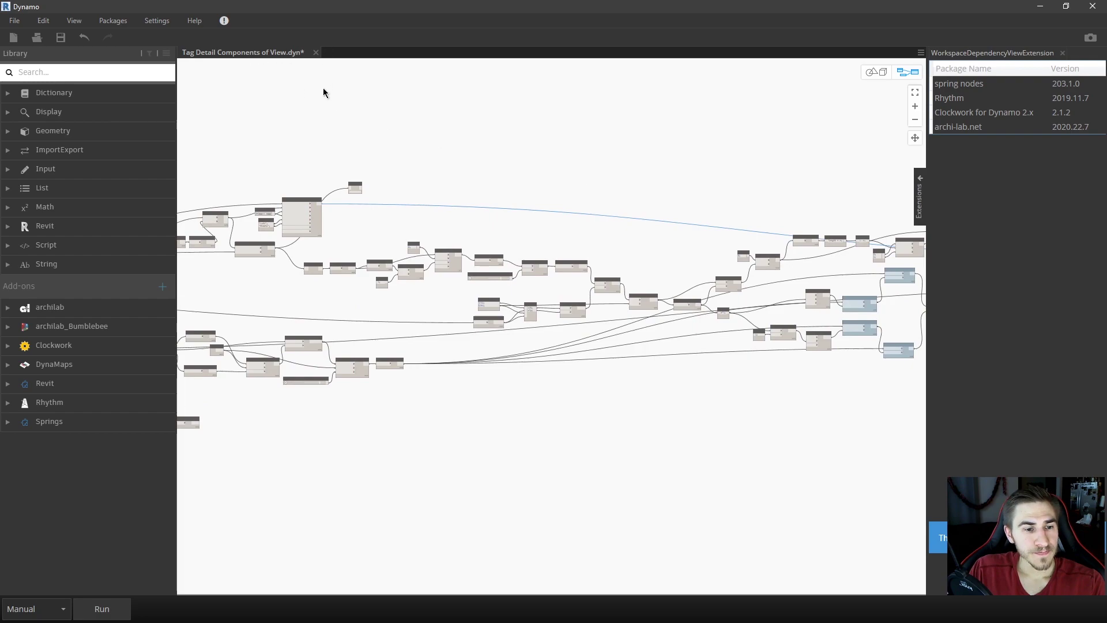
Pan to the graph's left end and expand the Springs package in the Library.
middle_drag(320, 102, 660, 138)
middle_drag(215, 248, 593, 237)
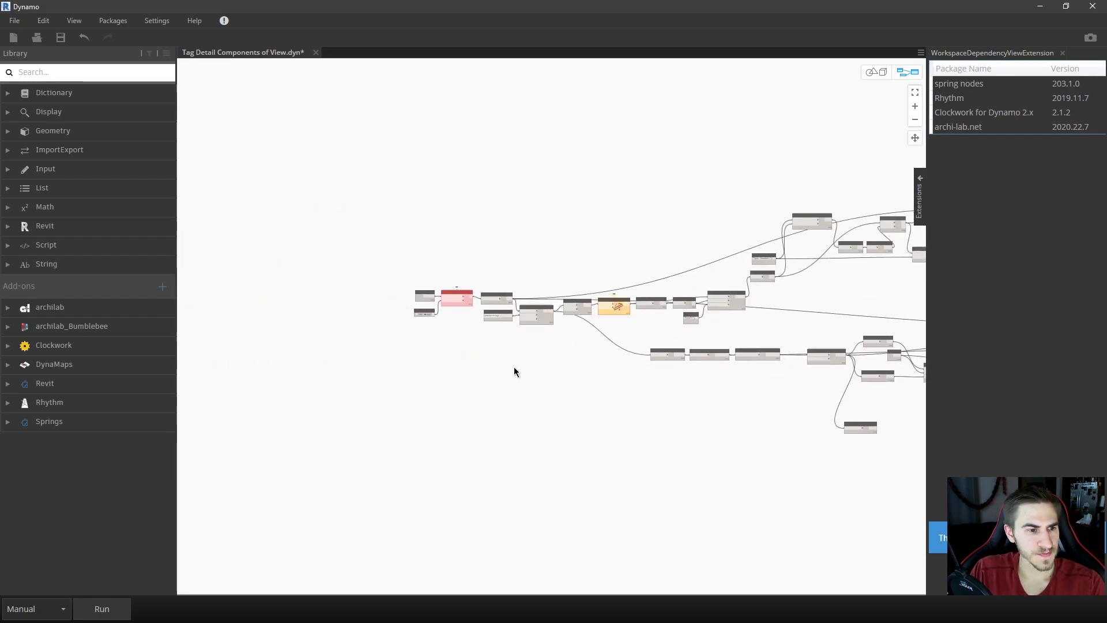
click(12, 369)
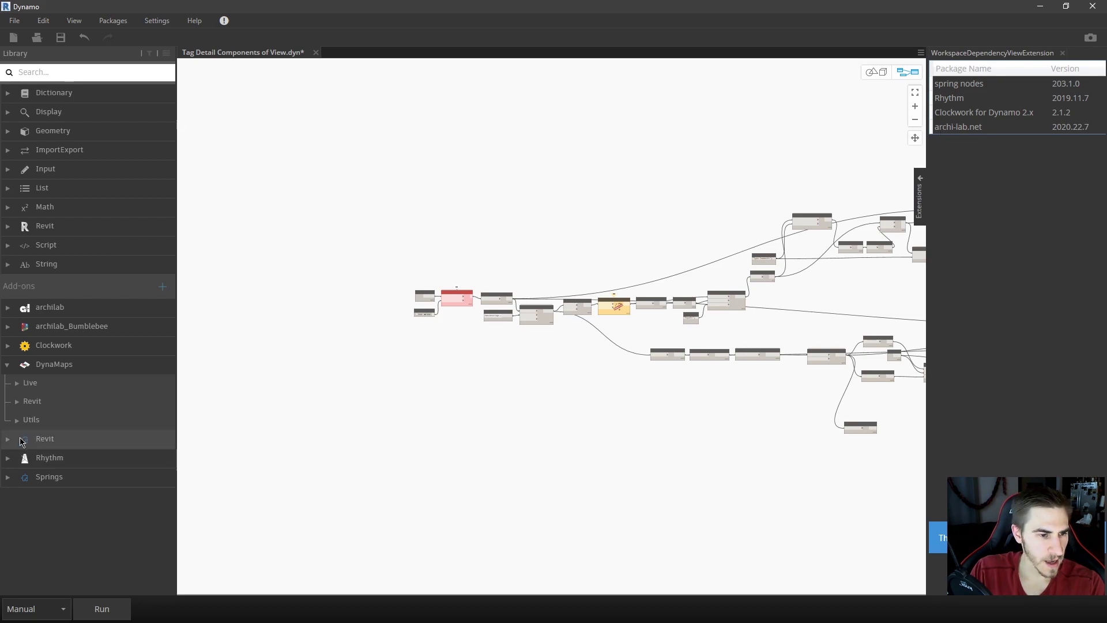
click(8, 482)
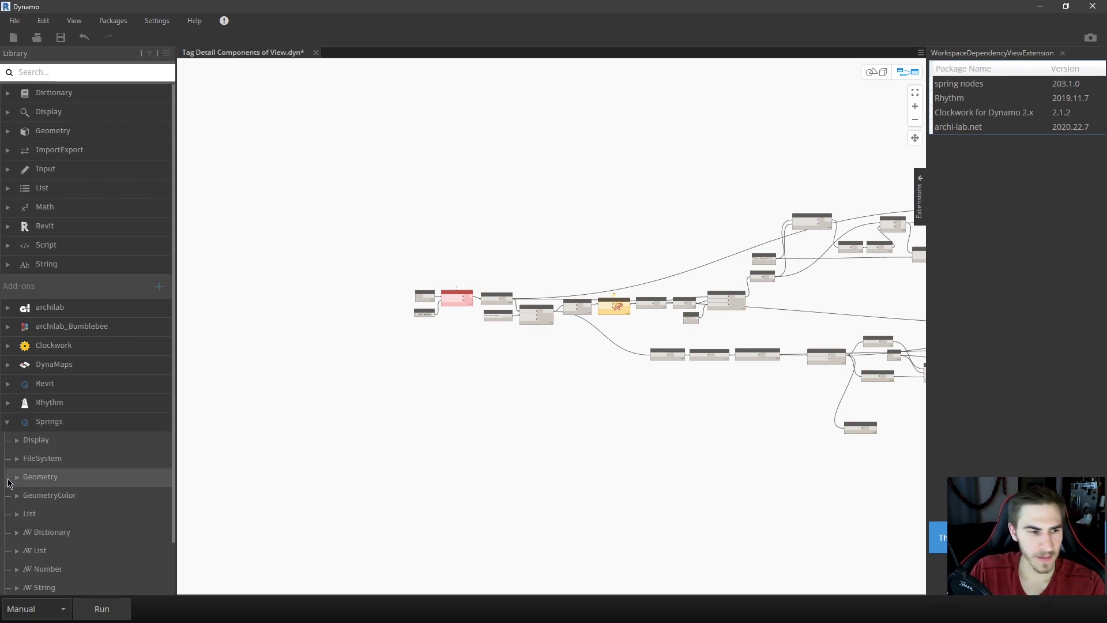
click(16, 444)
scroll(23, 519, down, 3)
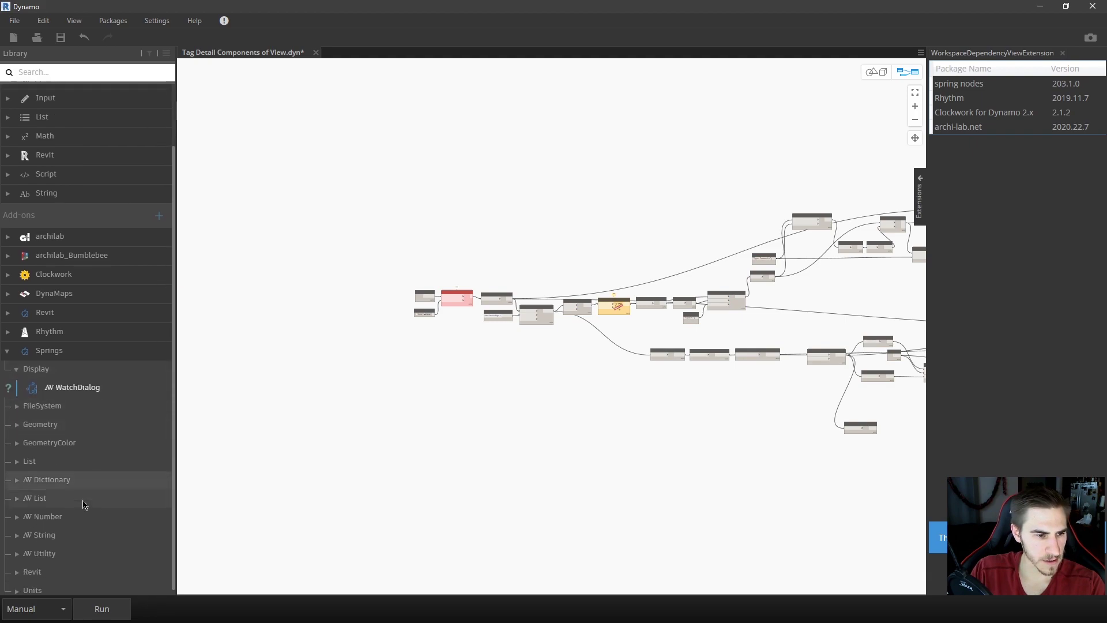
scroll(26, 562, up, 3)
scroll(29, 550, down, 3)
Add the Springs Revit > Utility > Parse > ErrorReport node below Ready to Proceed.
click(23, 568)
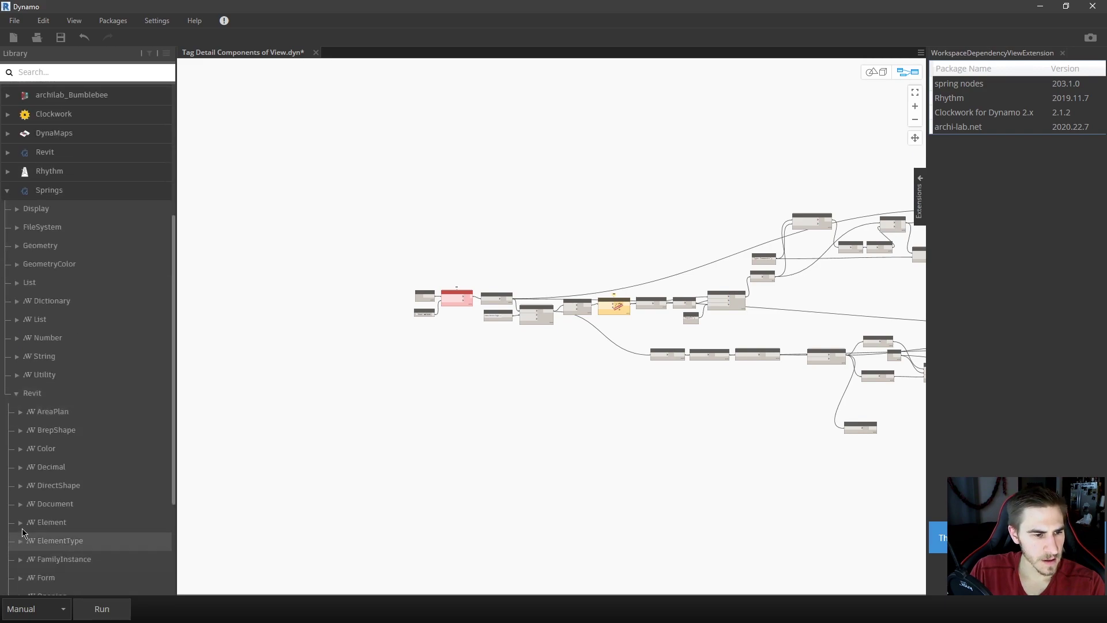
scroll(23, 527, down, 3)
click(23, 517)
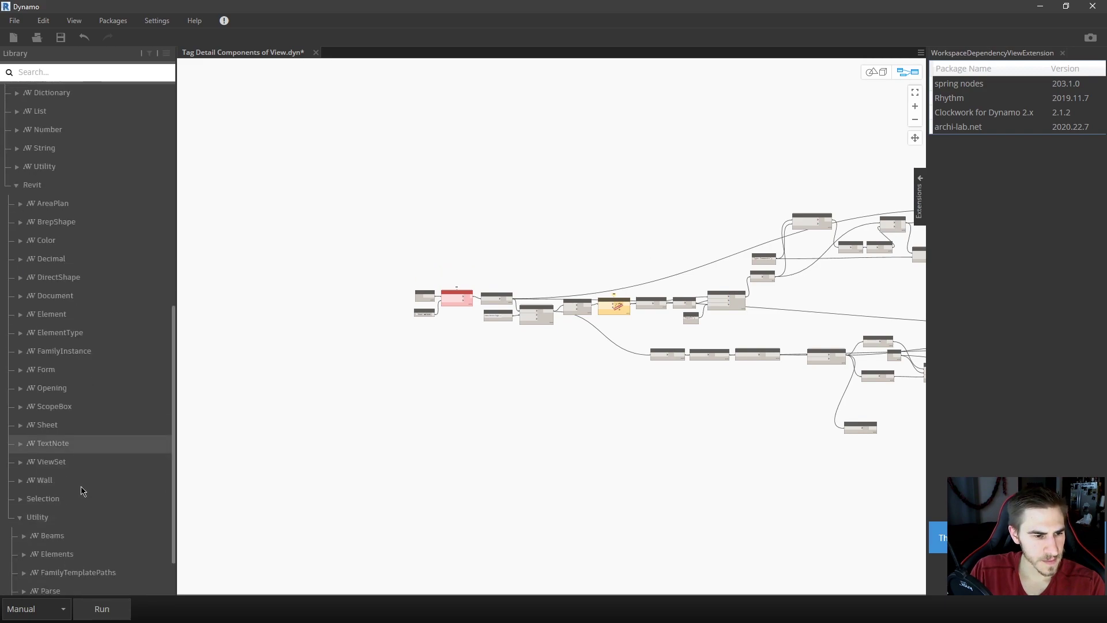
scroll(81, 486, down, 1)
click(56, 535)
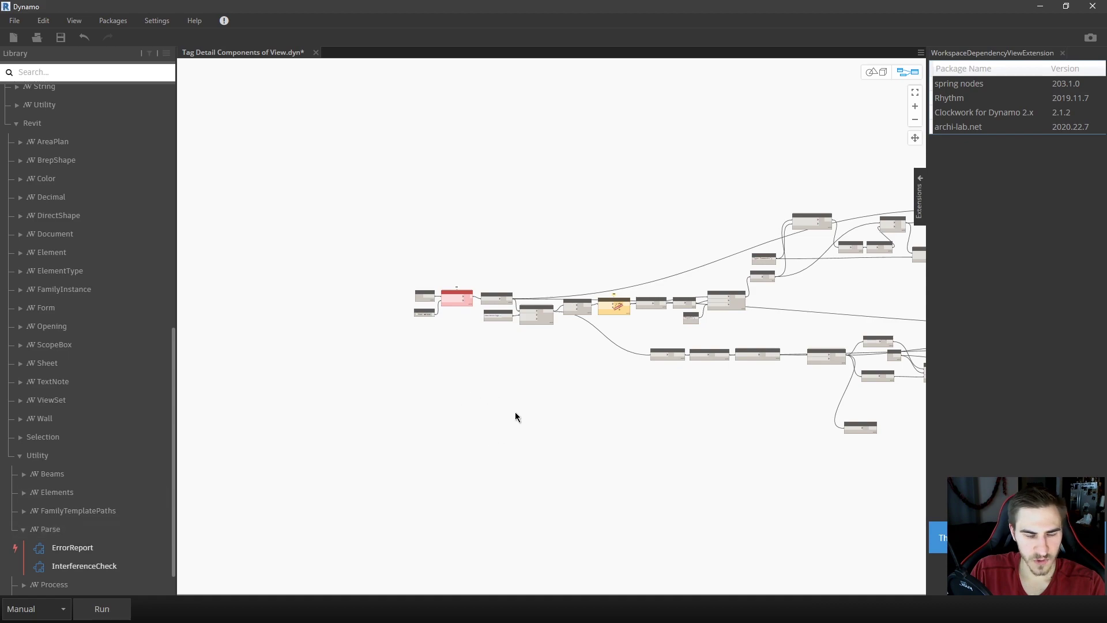
click(109, 549)
scroll(574, 344, up, 3)
drag(575, 342, 468, 413)
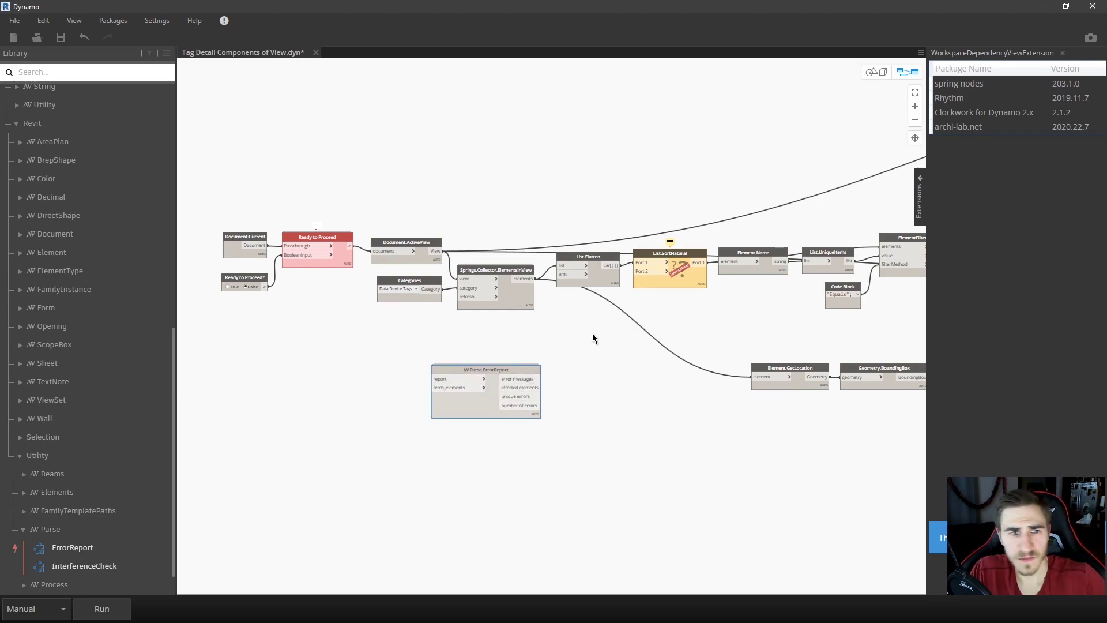
Save the Tag Detail Components graph and close its tab.
key(ctrl+s)
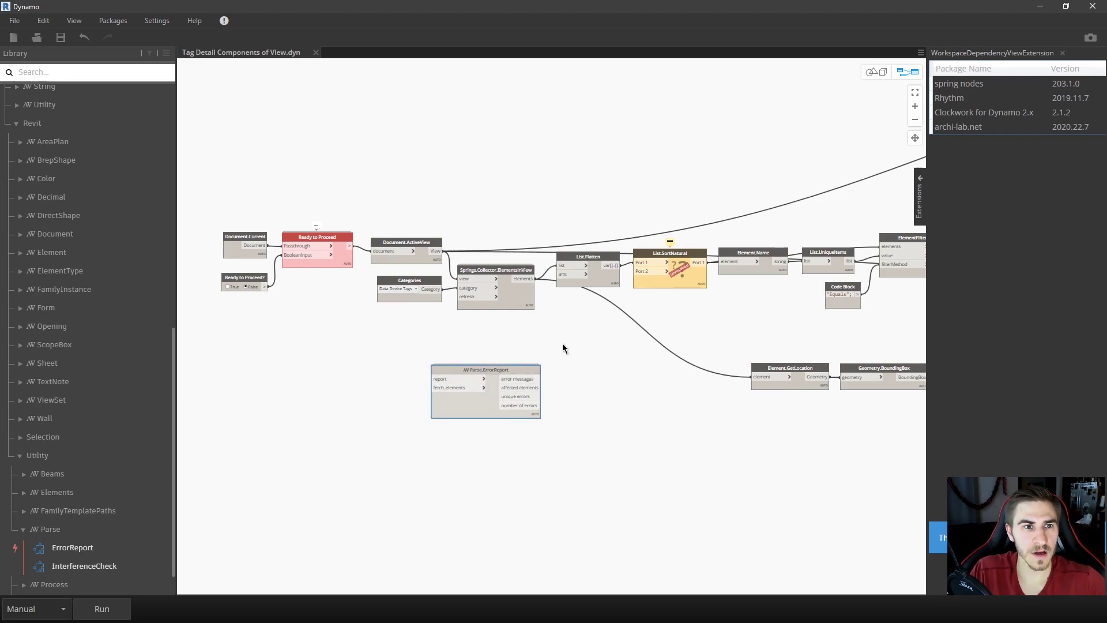
click(316, 53)
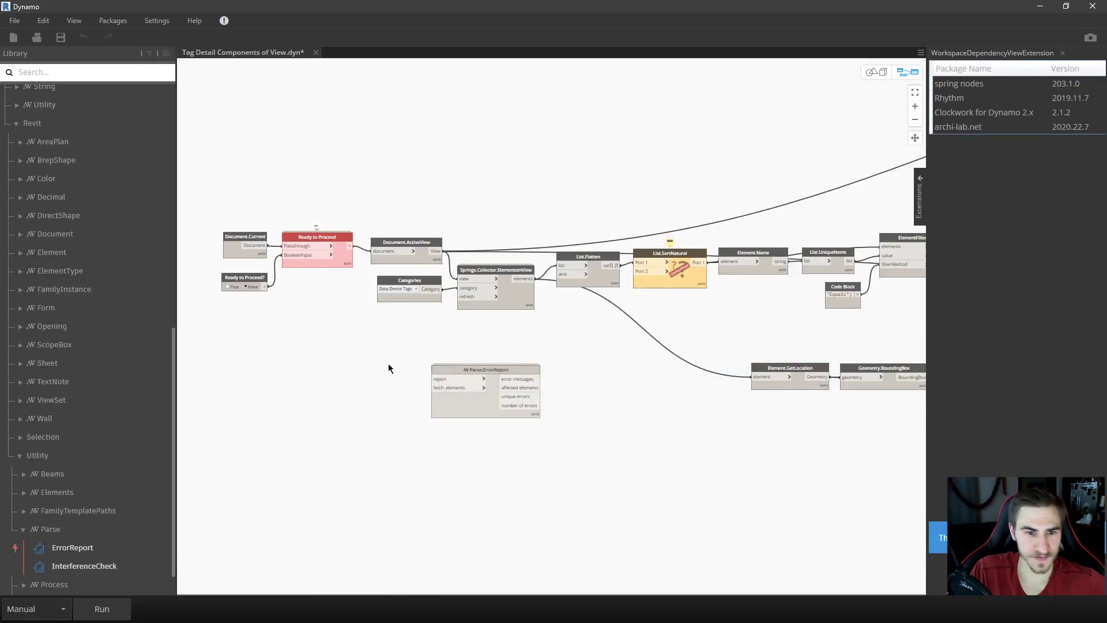
scroll(101, 348, up, 10)
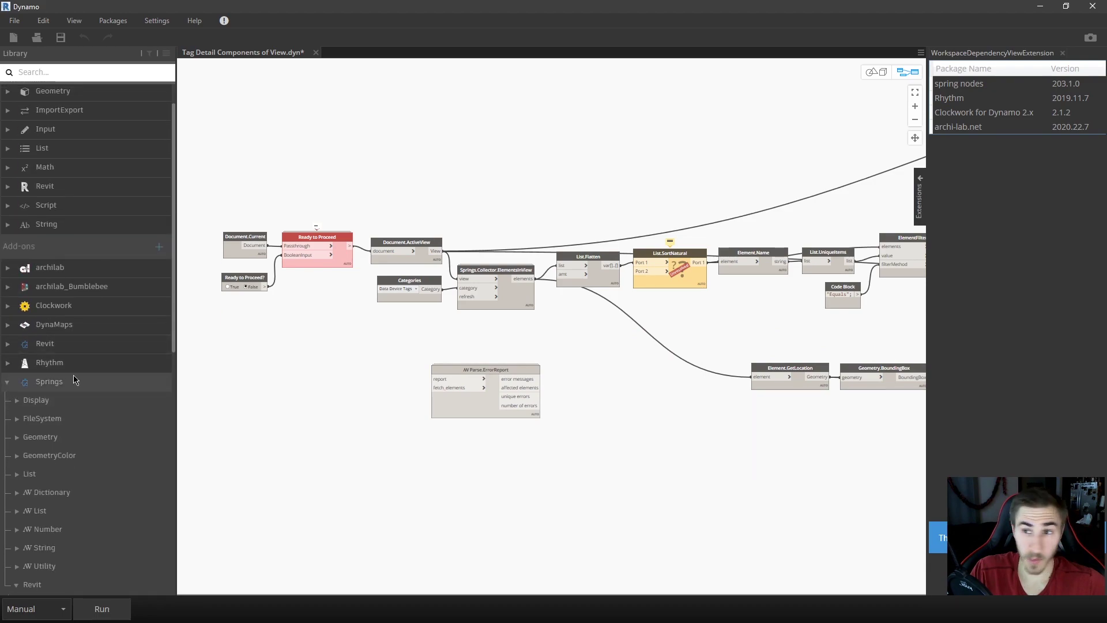
Collapse Springs in the Library and hide the package dependency panel.
click(75, 381)
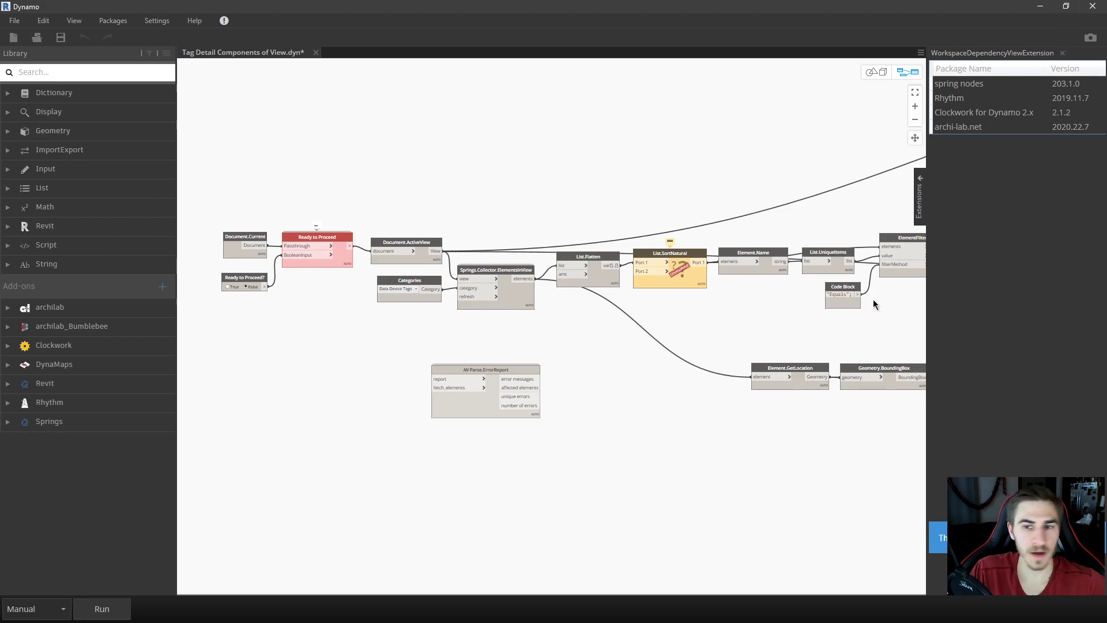
click(918, 214)
click(71, 23)
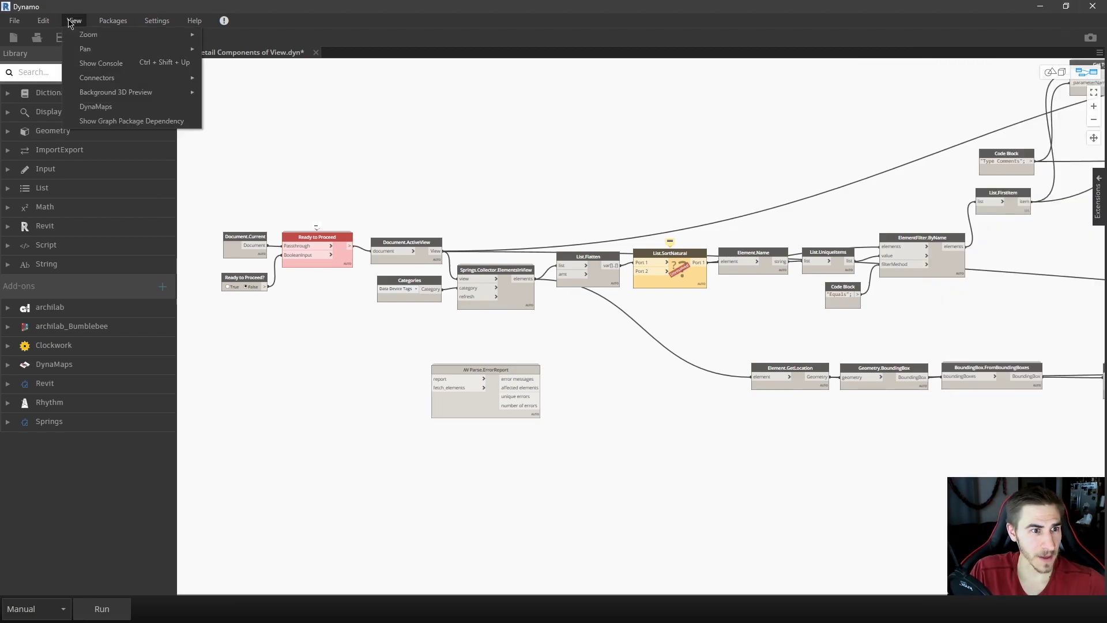
Show the graph's package dependency panel again.
click(142, 108)
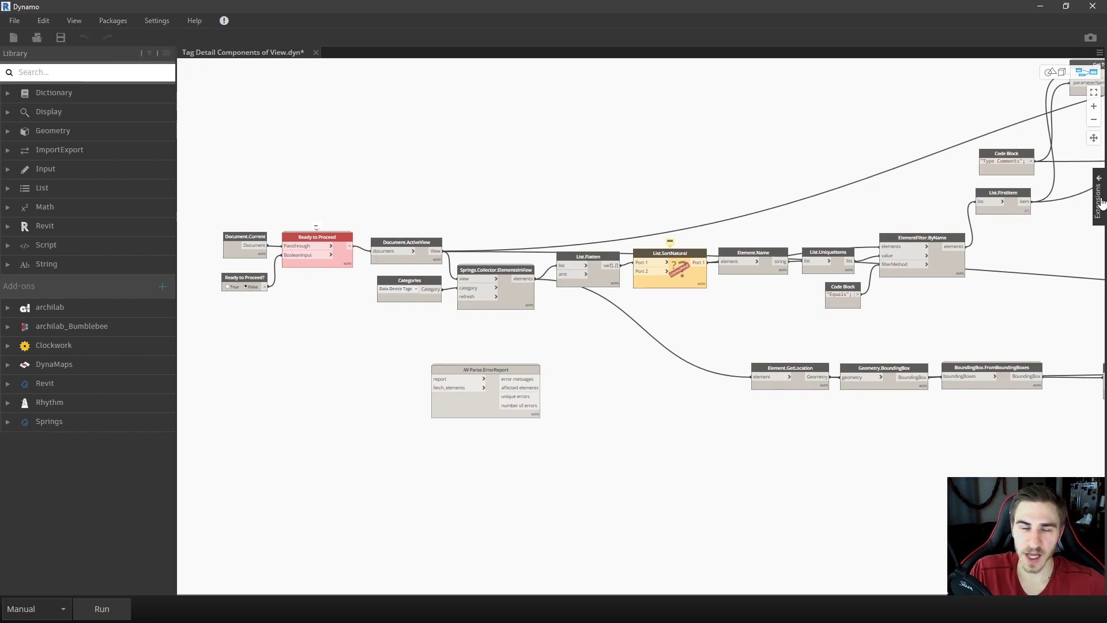
click(72, 23)
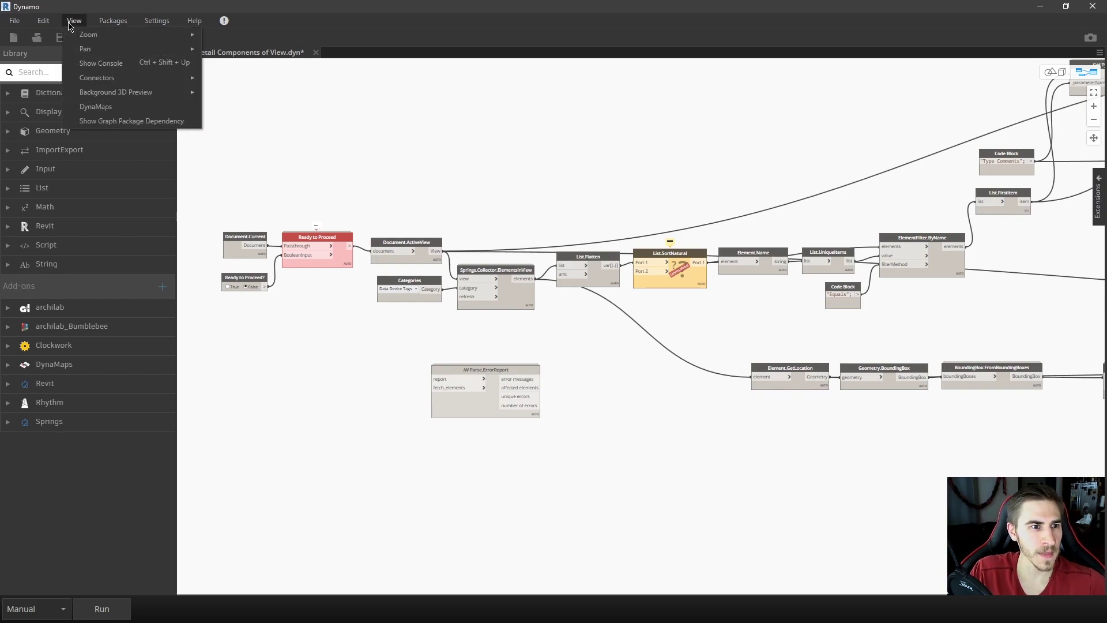
click(141, 122)
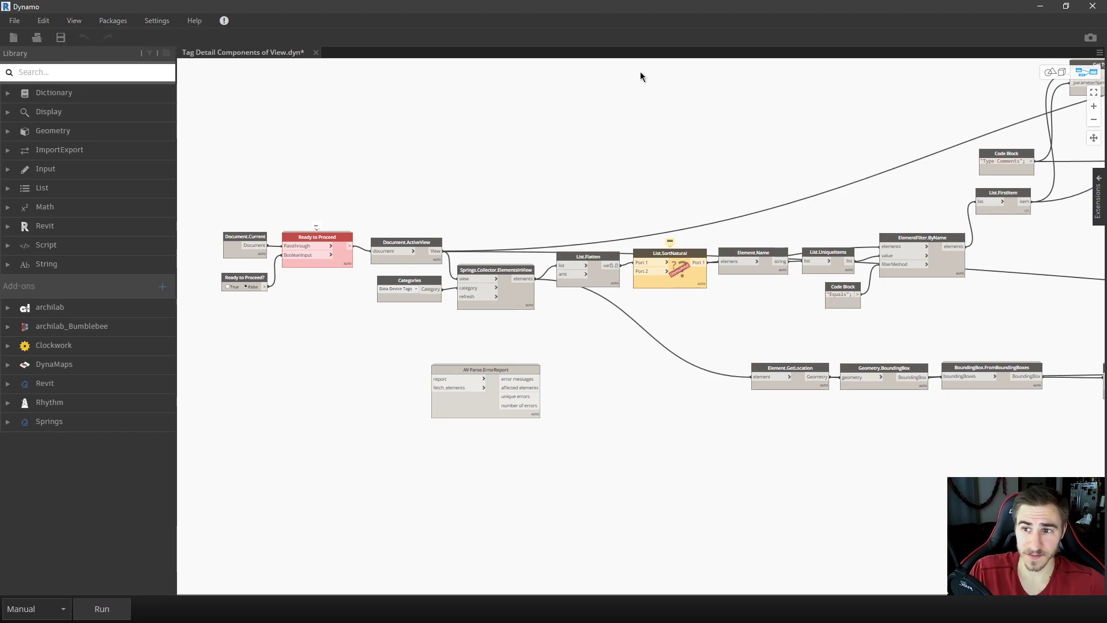
click(1099, 202)
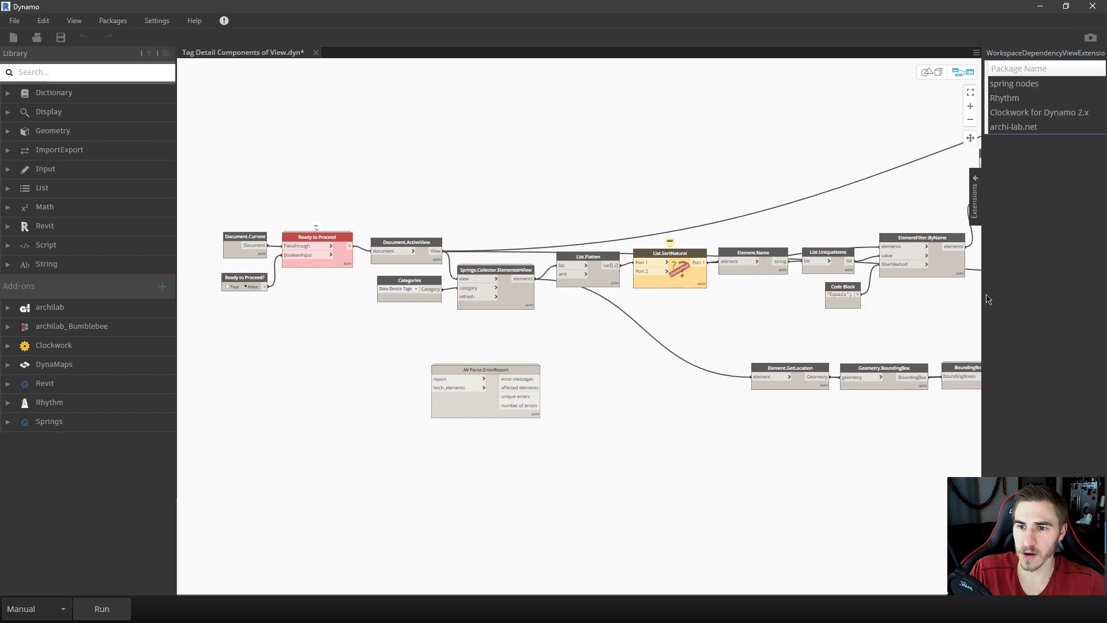
Reposition the AW Parse.ErrorReport node slightly on the canvas.
drag(441, 372, 454, 370)
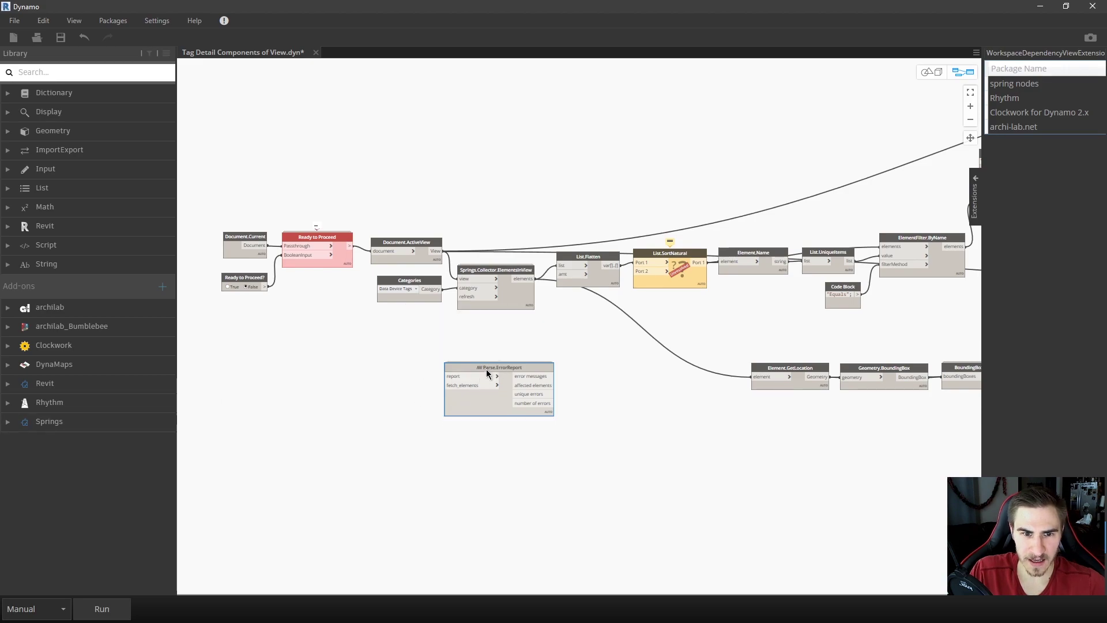
mouse_move(487, 368)
mouse_down()
mouse_move(437, 388)
mouse_move(503, 376)
mouse_up()
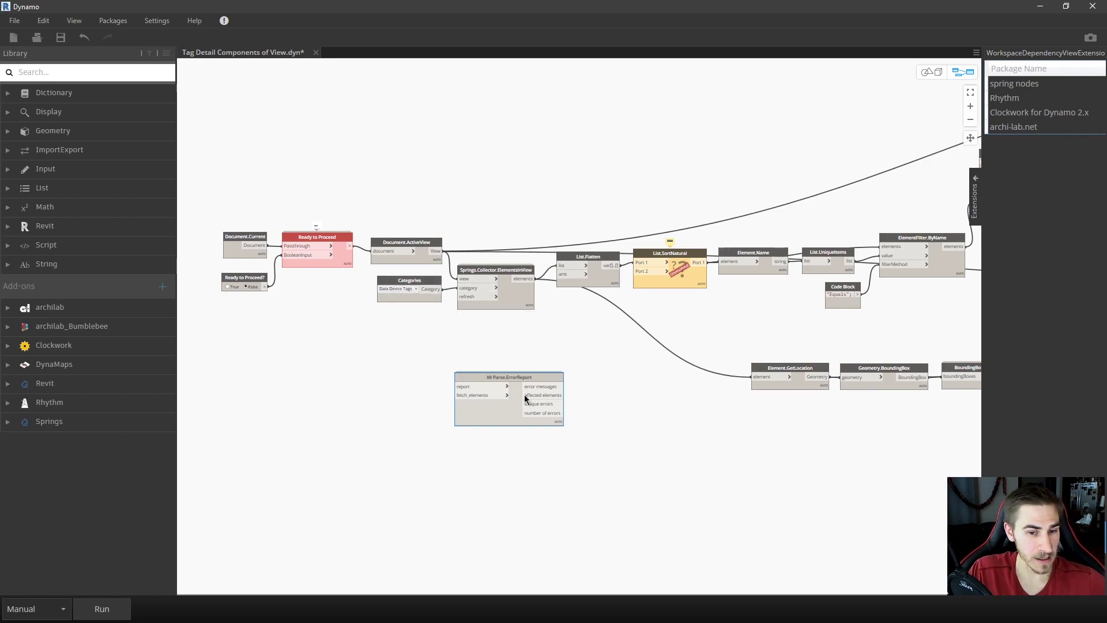
mouse_move(562, 364)
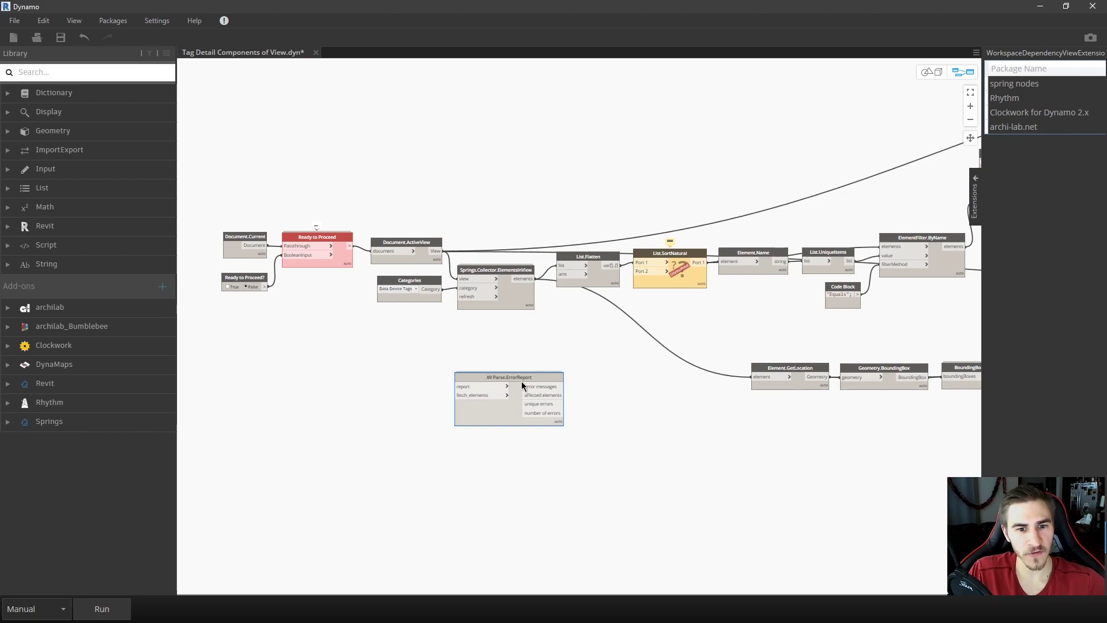
middle_drag(586, 397, 563, 406)
Delete the AW Parse.ErrorReport node, then add and remove an empty Code Block.
key(Delete)
scroll(484, 447, down, 2)
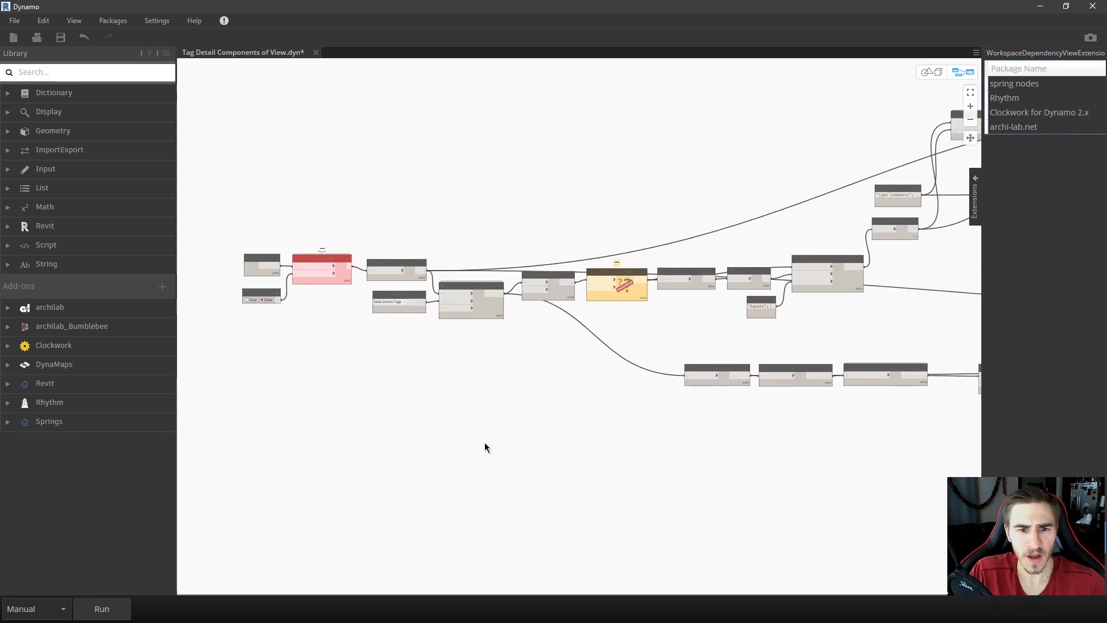
middle_drag(484, 447, 480, 402)
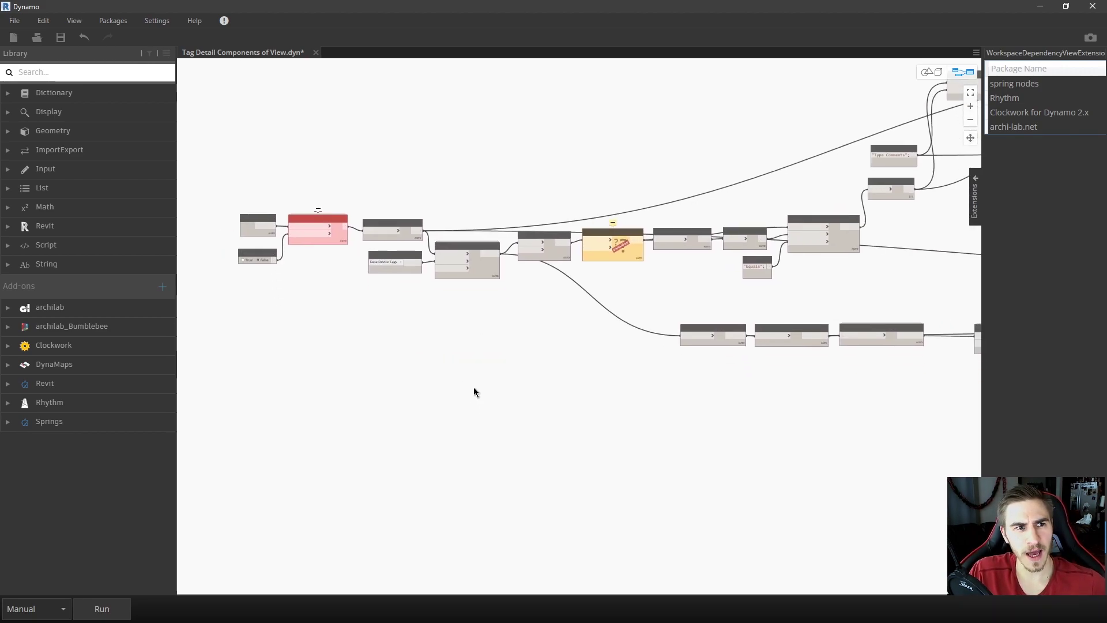
double_click(483, 397)
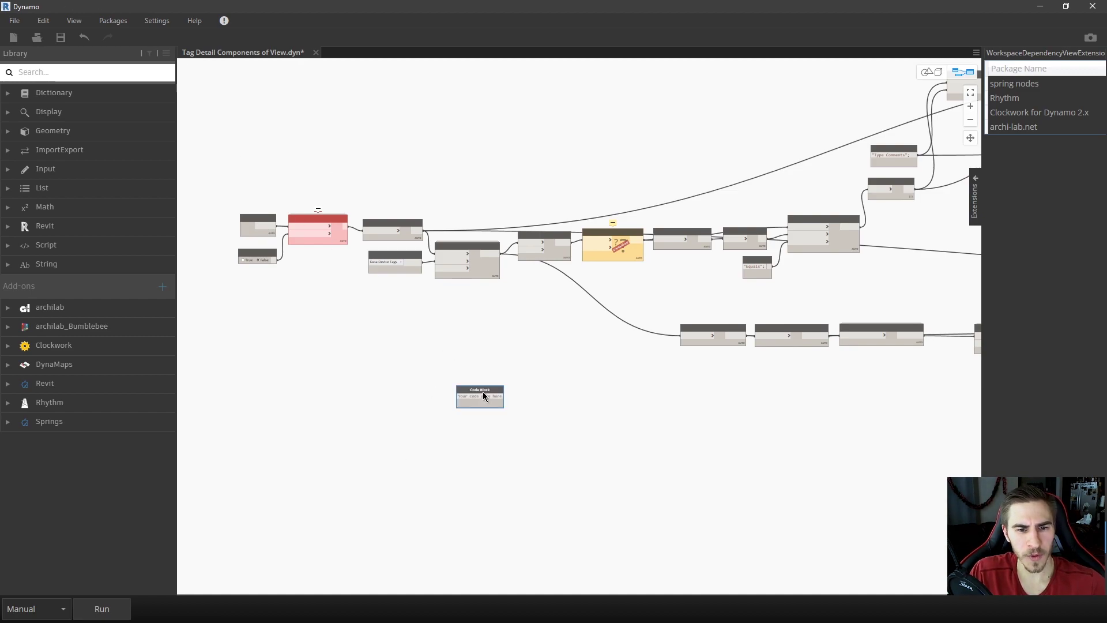
click(515, 396)
Place a new 'New Note' text note on the canvas via Edit > Create Note.
click(74, 21)
click(72, 23)
click(44, 22)
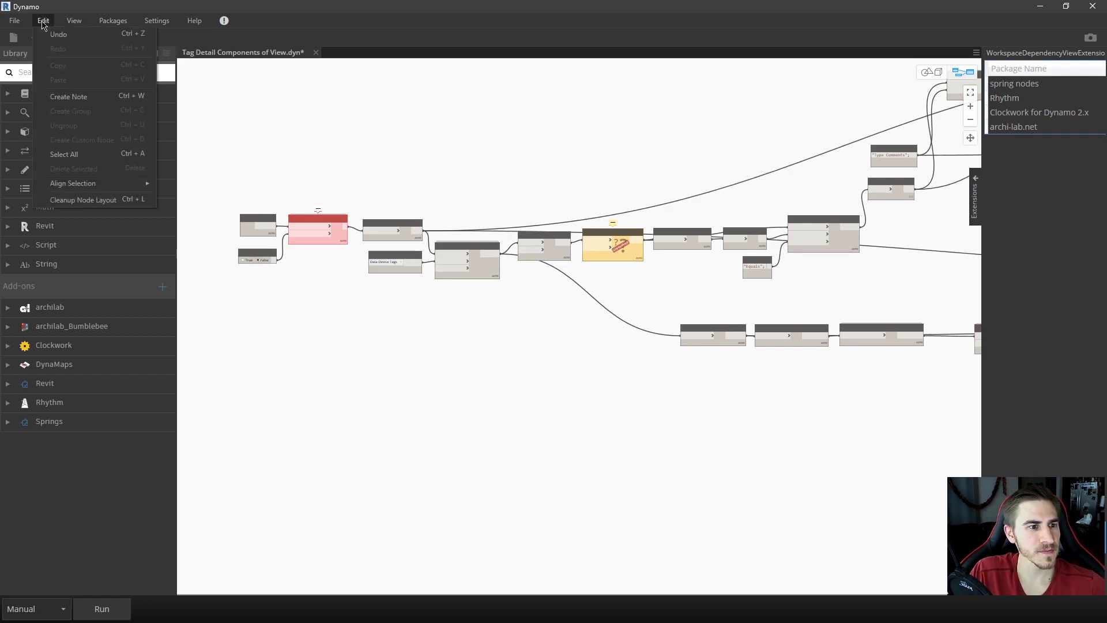
click(44, 22)
click(44, 22)
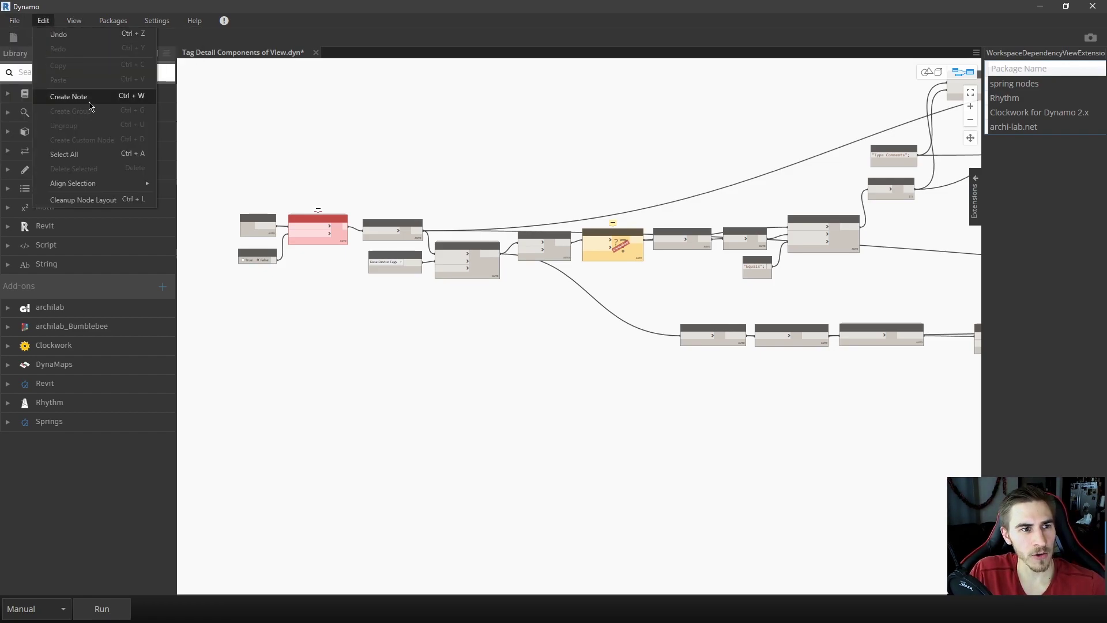
click(94, 97)
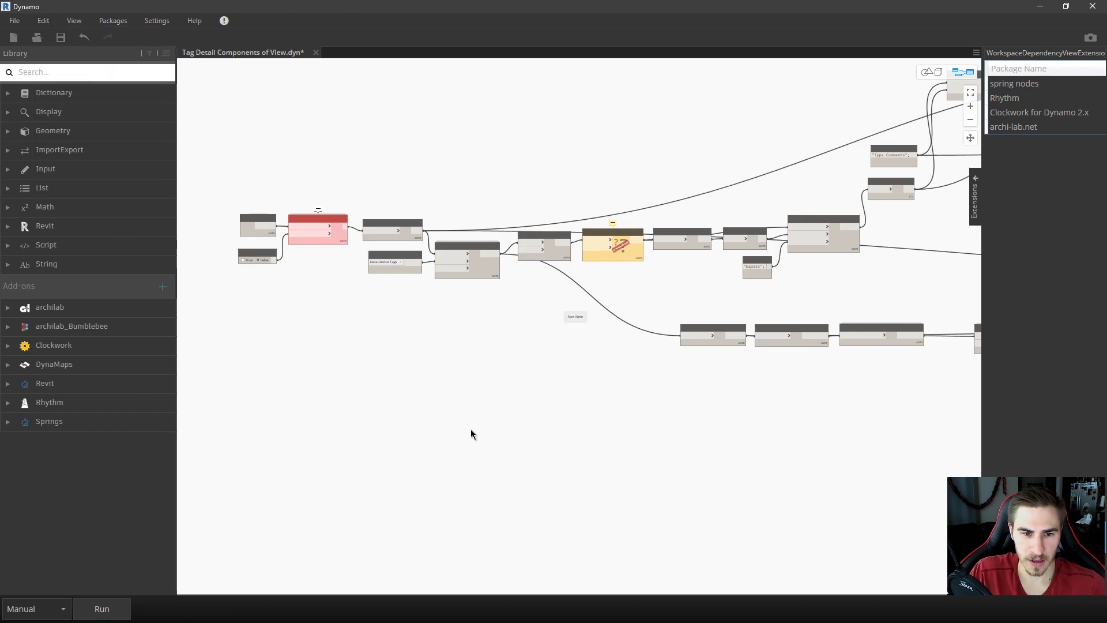
Paste the prepared Dynamo 2.3 paragraph into the note and accept it.
scroll(579, 314, up, 8)
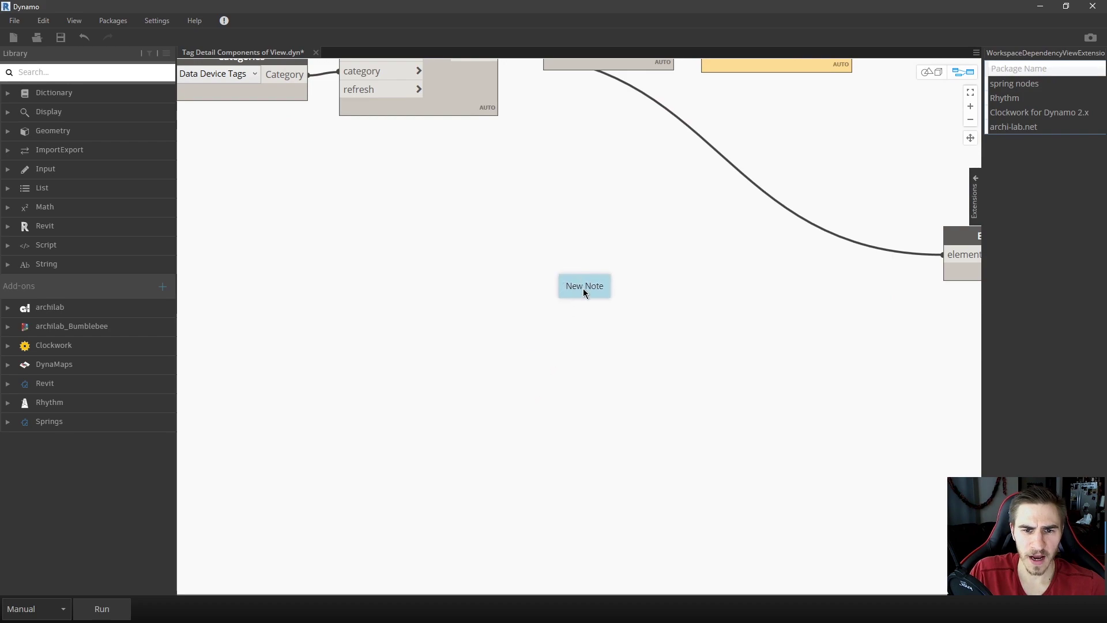
double_click(582, 290)
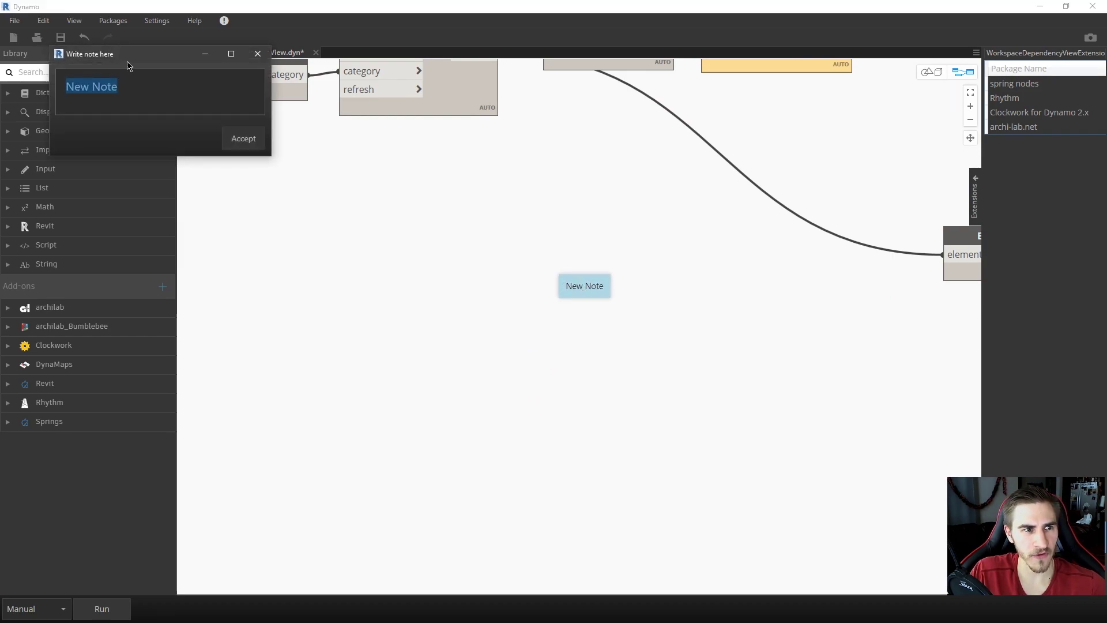
drag(128, 65, 297, 230)
text(This is a note in Dynamo 2.3. We no longer have to scroll left and and right in the note window to see all the text. We can now expand the note window to see everything!  Simple but very nice!)
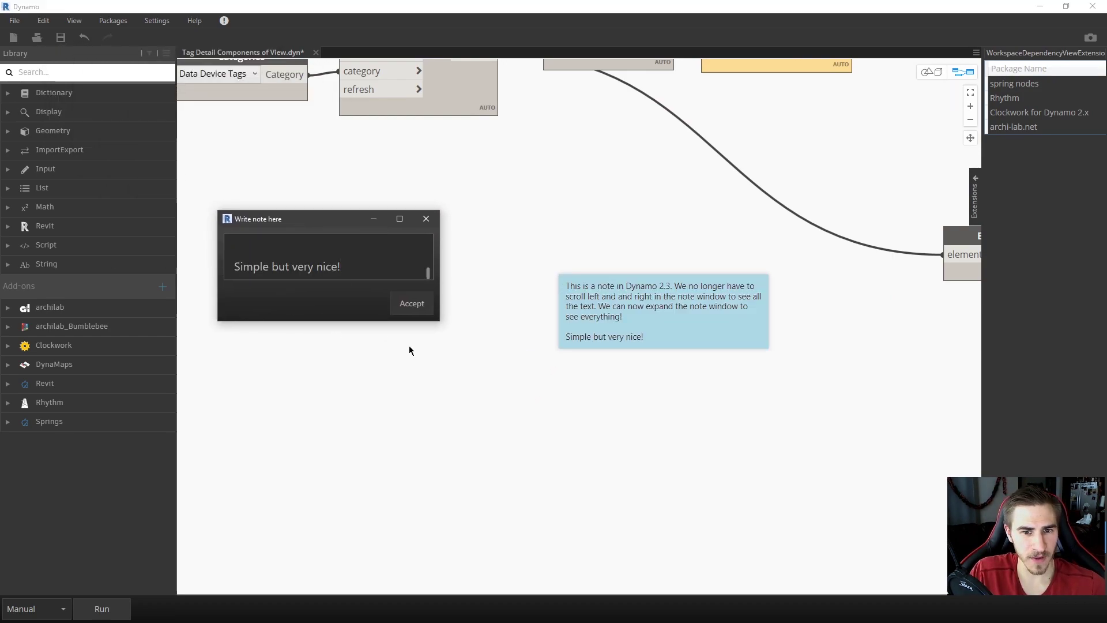
click(411, 304)
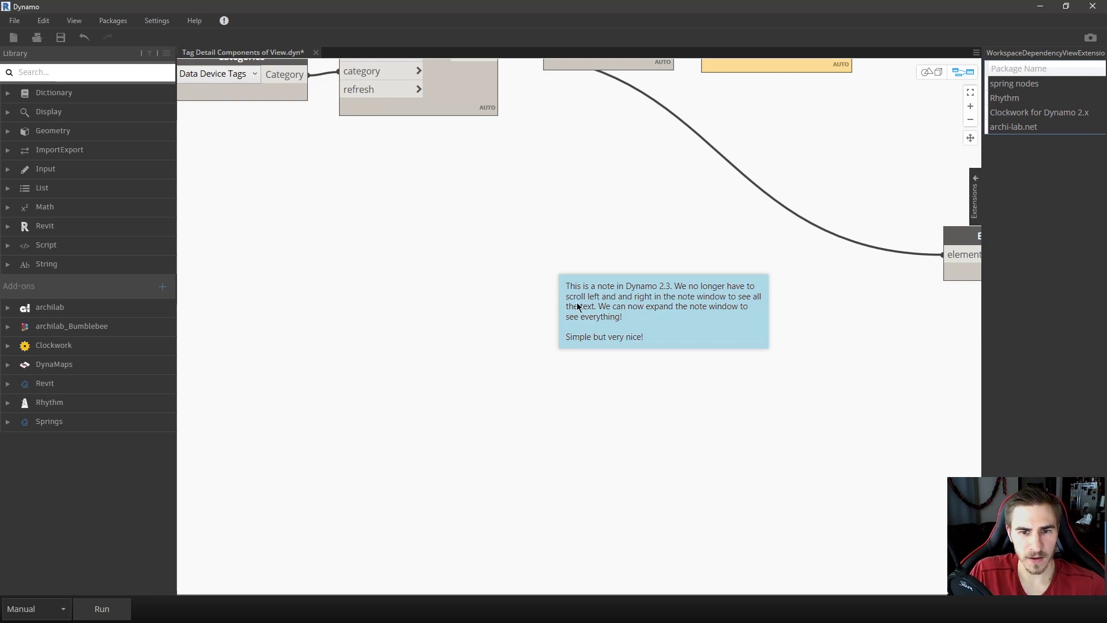
Reopen the note and enlarge its editor so all the text shows.
double_click(630, 306)
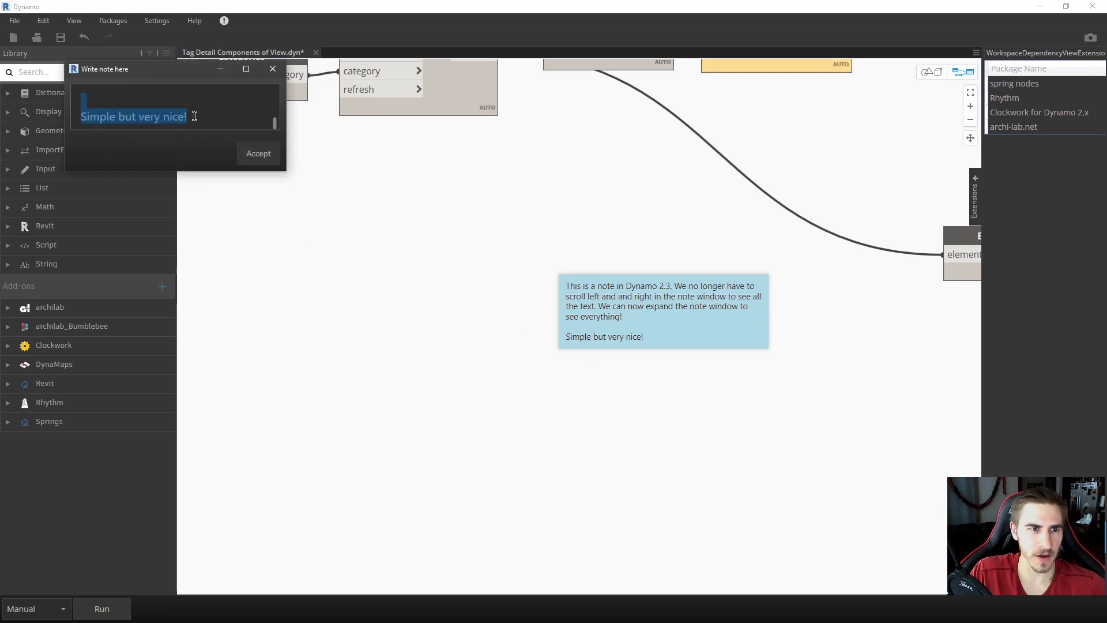
drag(125, 66, 379, 248)
scroll(419, 293, up, 3)
scroll(420, 292, up, 1)
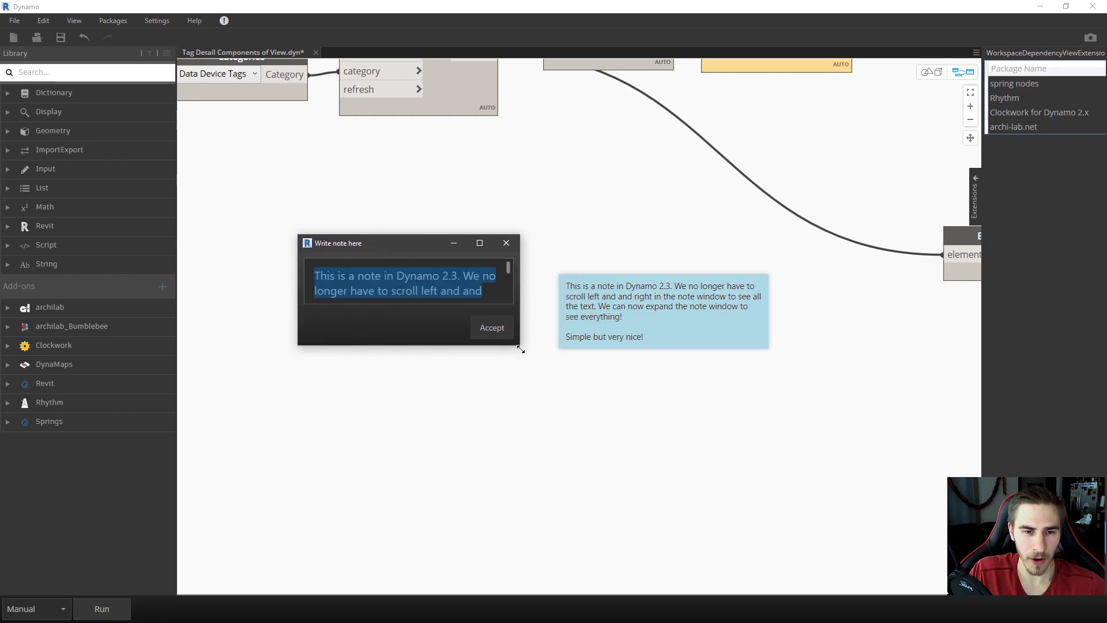
drag(521, 349, 576, 348)
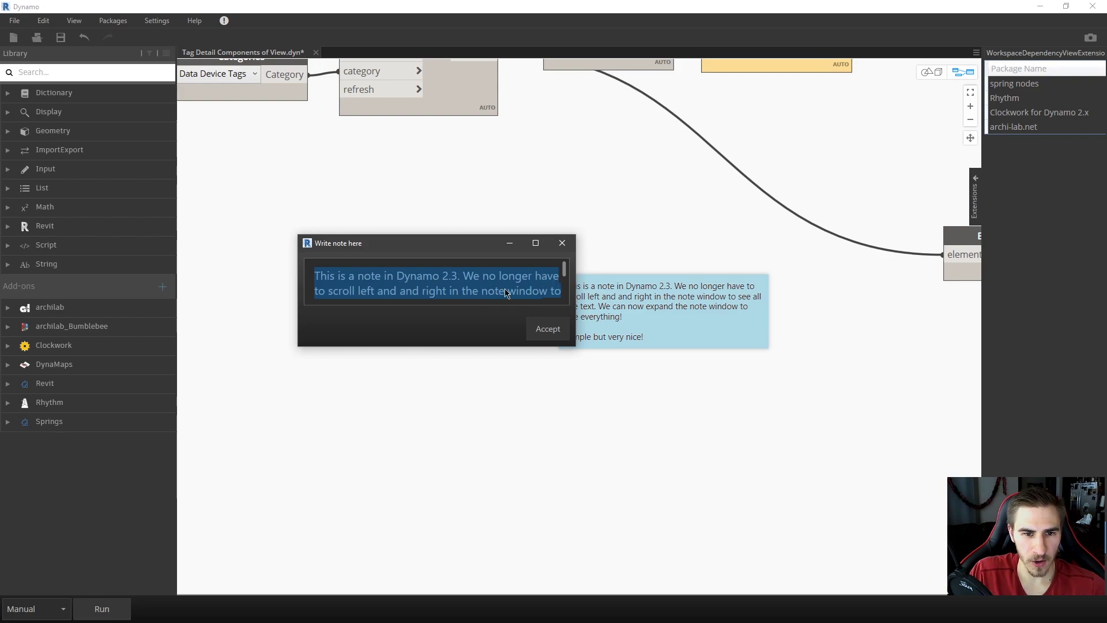
scroll(498, 297, down, 2)
scroll(497, 292, up, 2)
drag(574, 349, 713, 430)
Add a blank line above 'Simple but very nice!', accept, and move the note up-left.
click(512, 324)
key(Return)
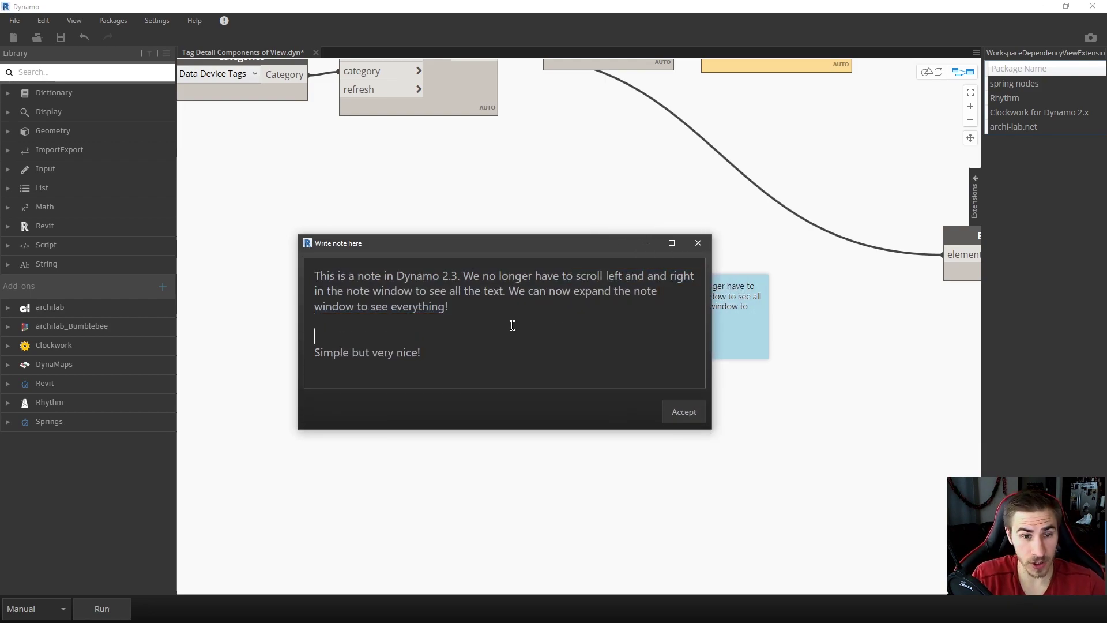
text(sds)
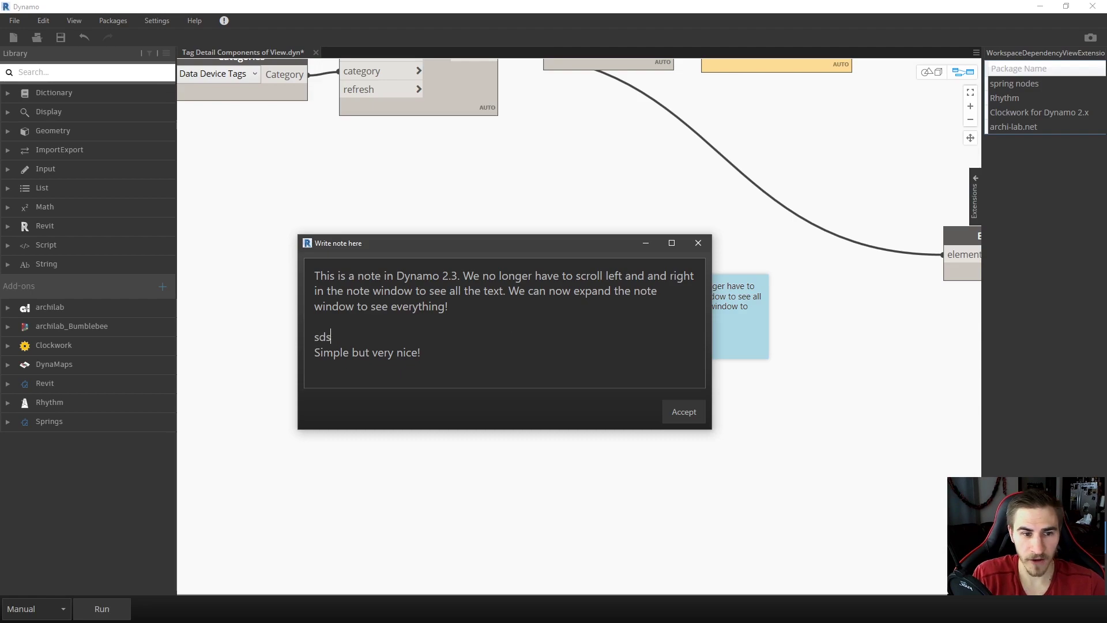
click(684, 411)
drag(697, 300, 591, 305)
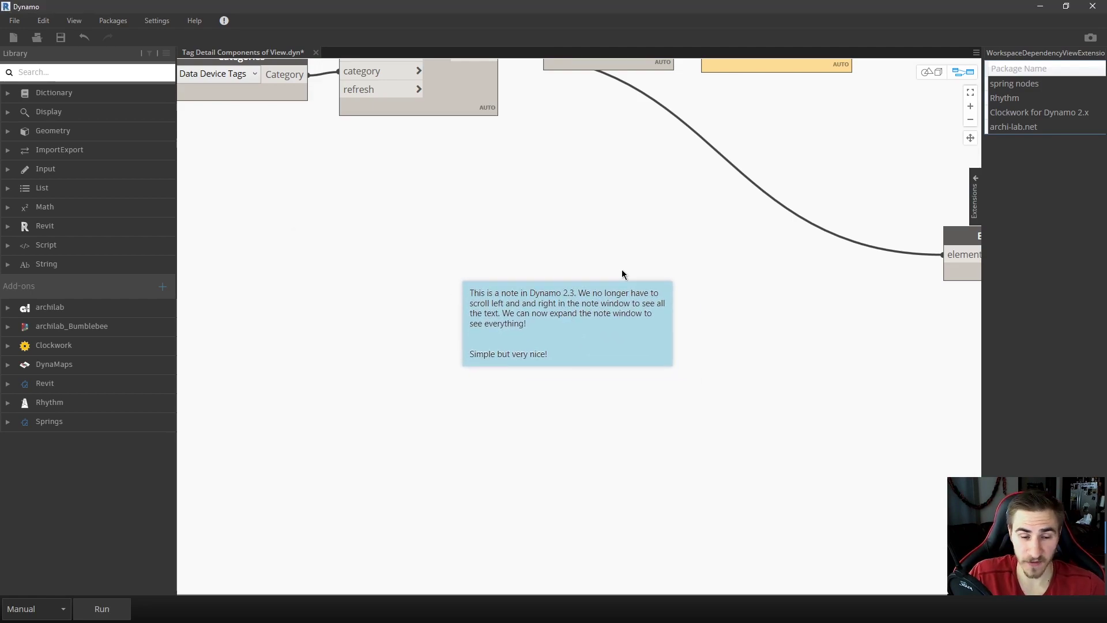
double_click(573, 309)
drag(206, 91, 443, 243)
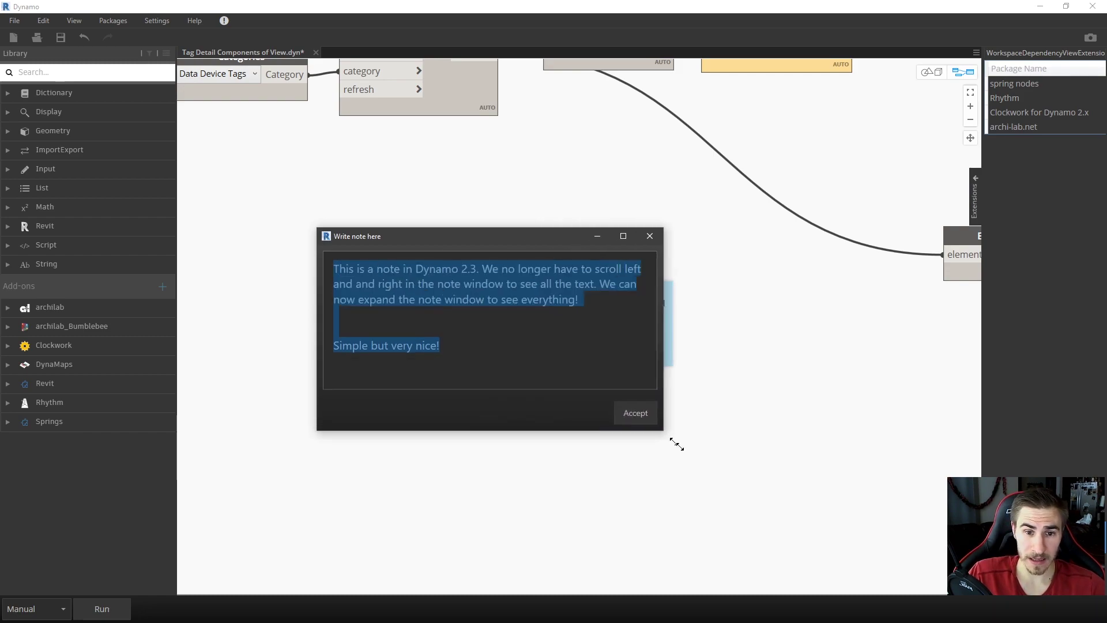
drag(685, 451, 735, 456)
click(511, 261)
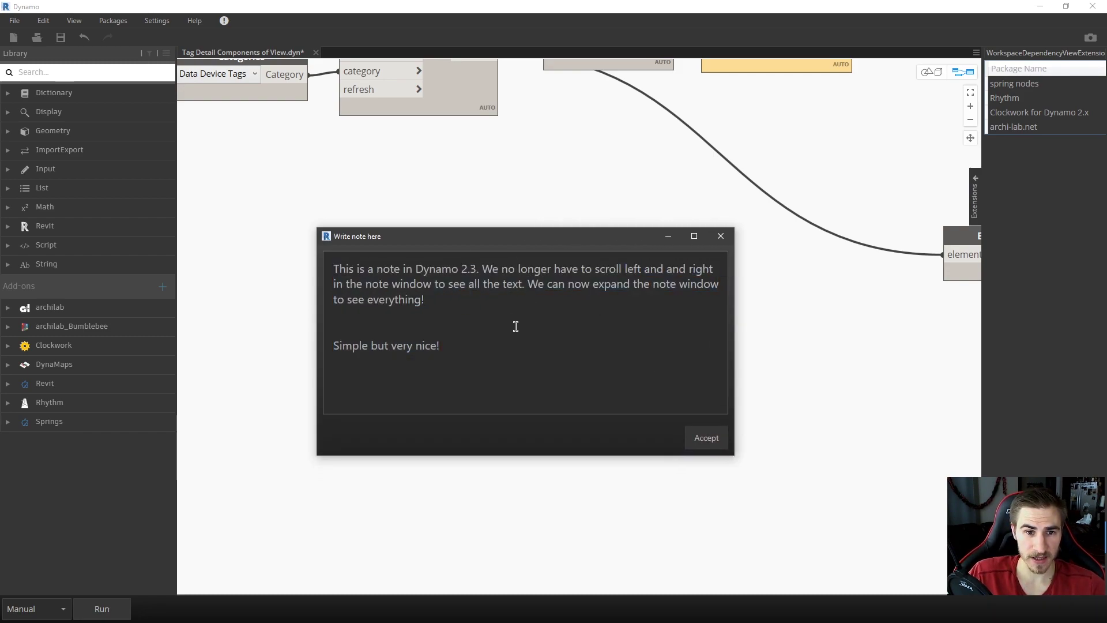
click(705, 443)
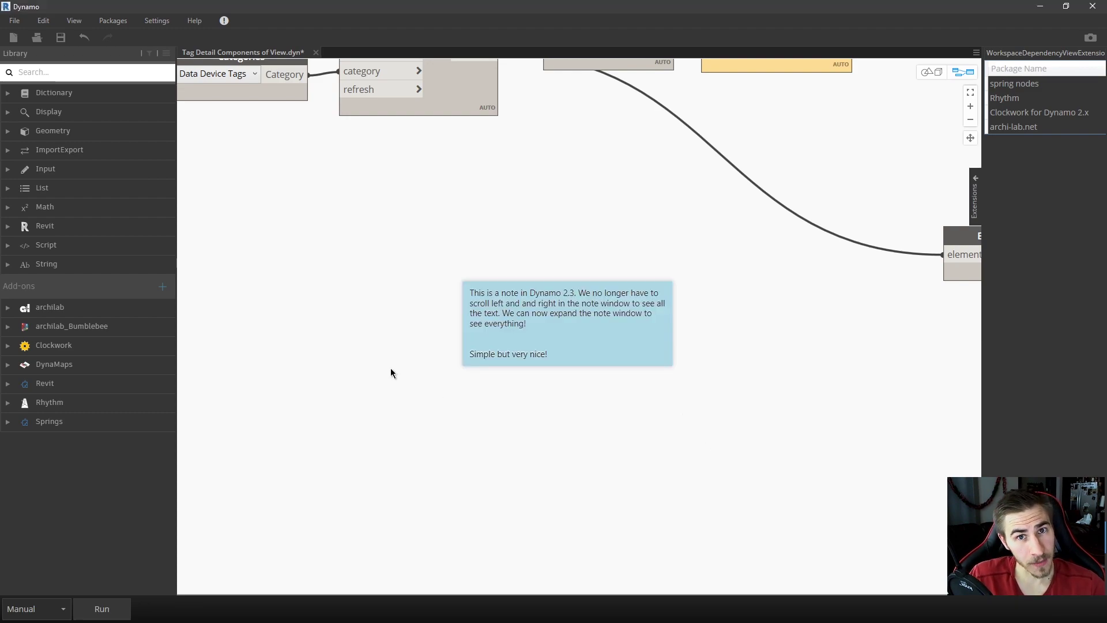